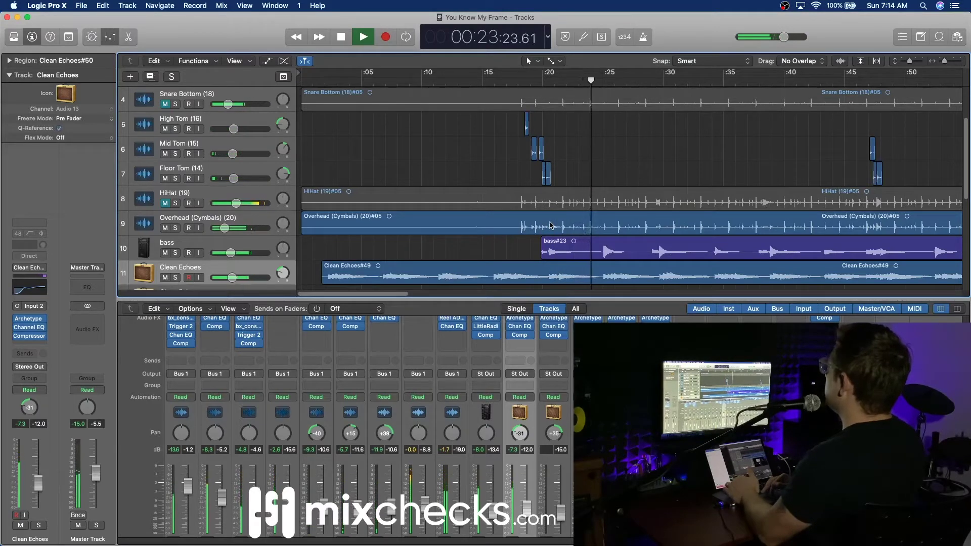
Set the two Kick Out faders to -2.3 dB and -6.3 dB, and the Snare Top fader to -4.1 dB.
scroll(506, 369, down, 3)
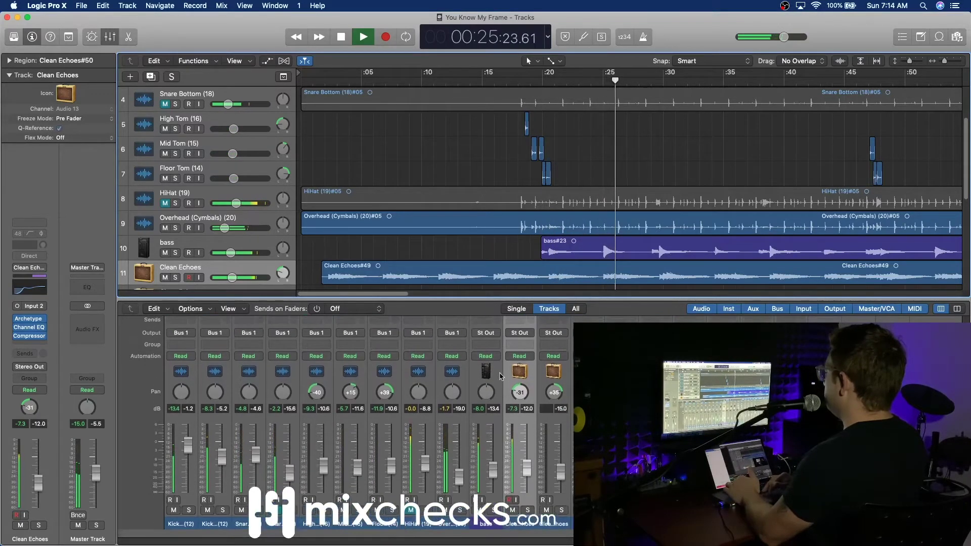
scroll(214, 537, up, 1)
click(213, 533)
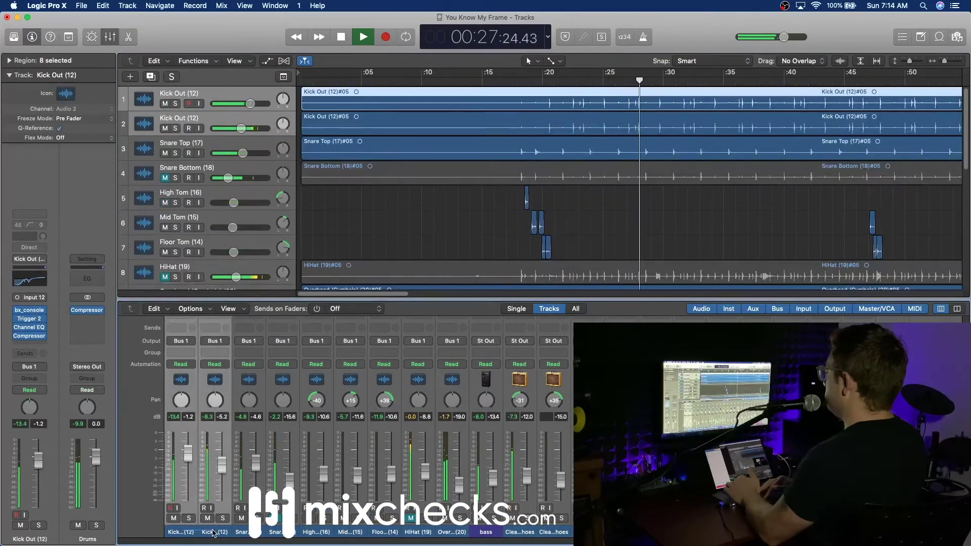
drag(187, 460, 188, 463)
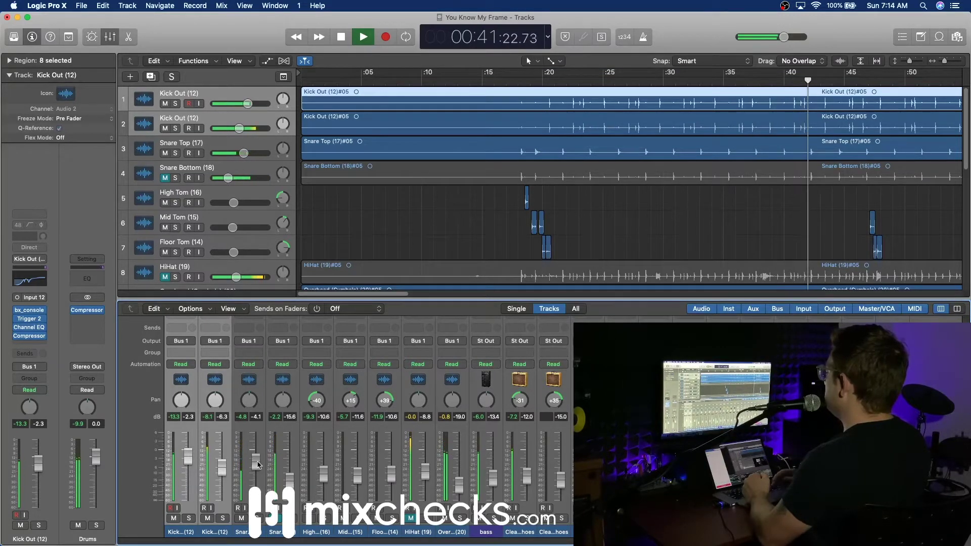
Unmute the first vocal track (track 16) and select it.
scroll(650, 236, down, 10)
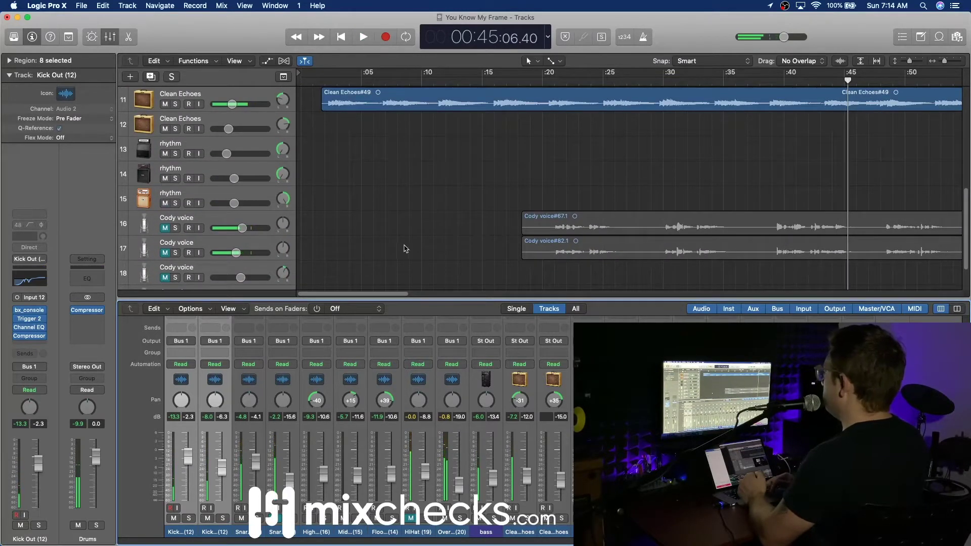
click(164, 228)
click(210, 222)
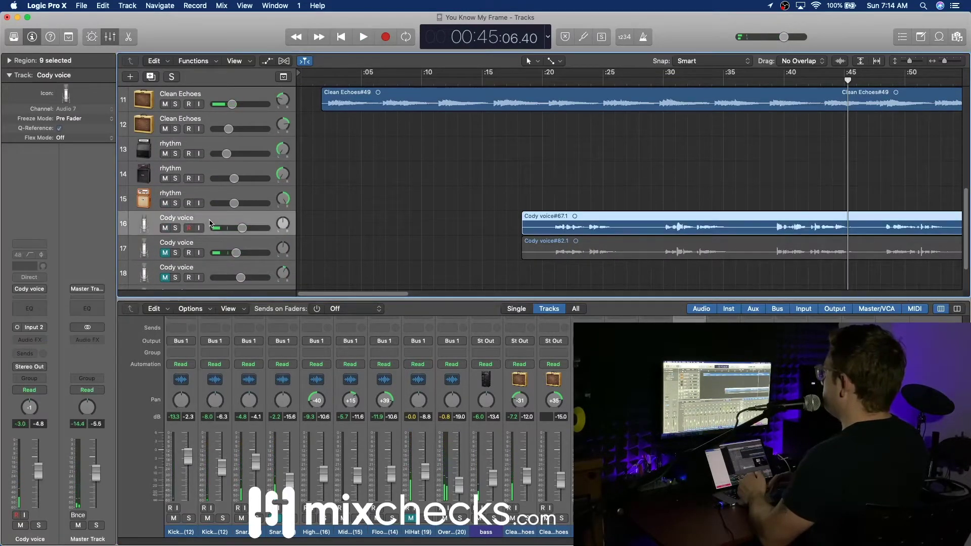
Insert the mono version of the Waves RDeEsser on vocal track 16.
click(41, 340)
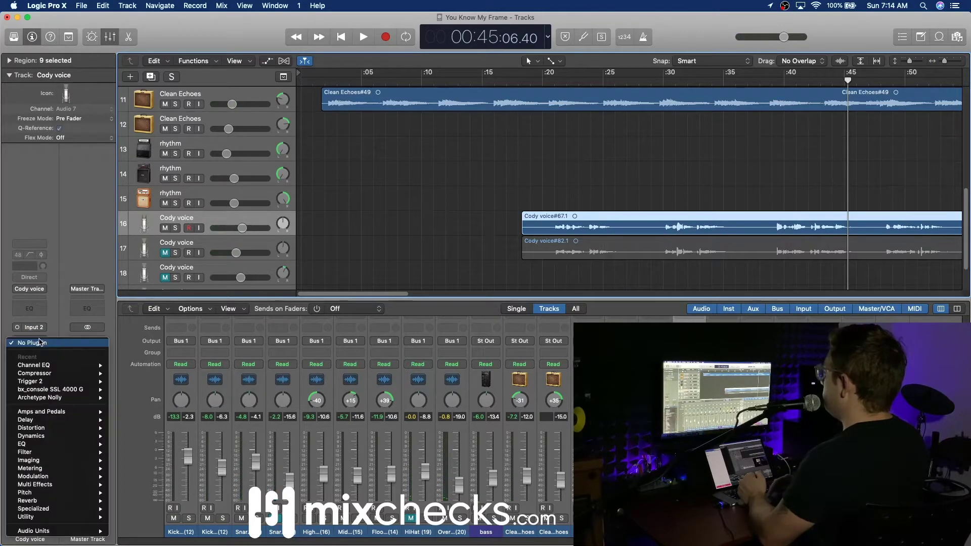
click(55, 256)
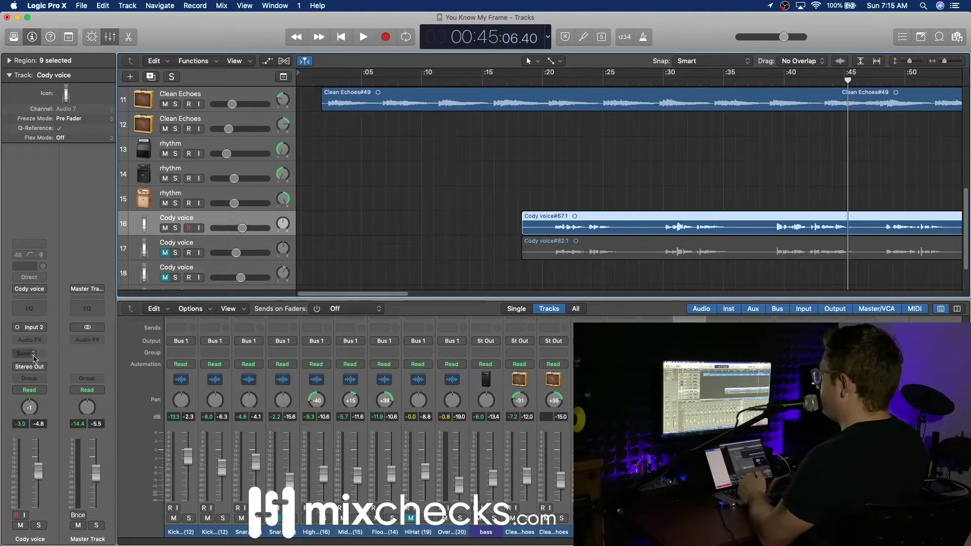
click(41, 343)
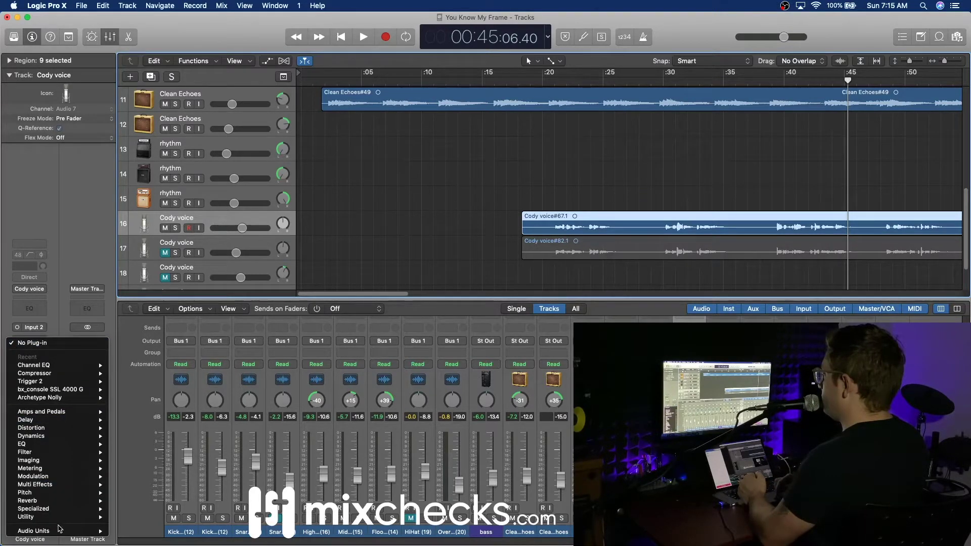
mouse_move(55, 530)
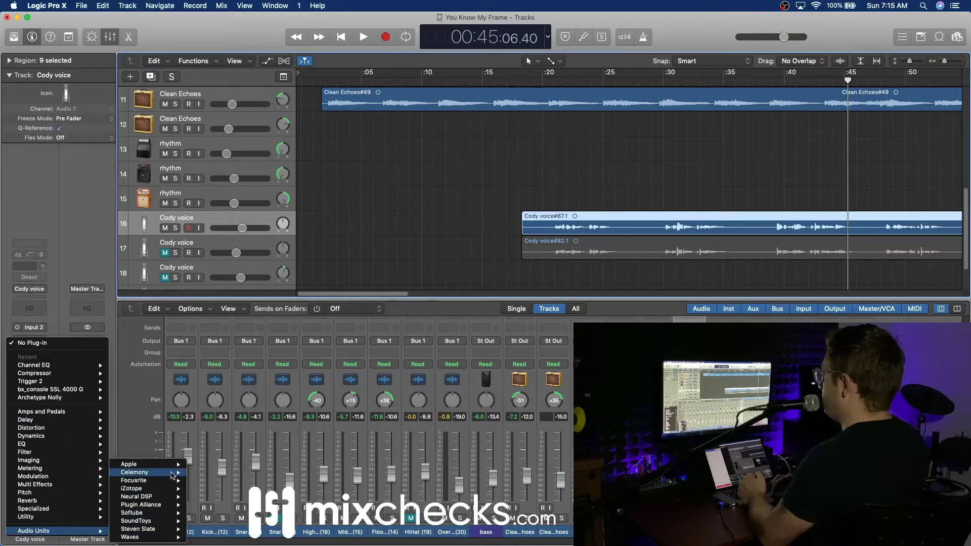
mouse_move(155, 537)
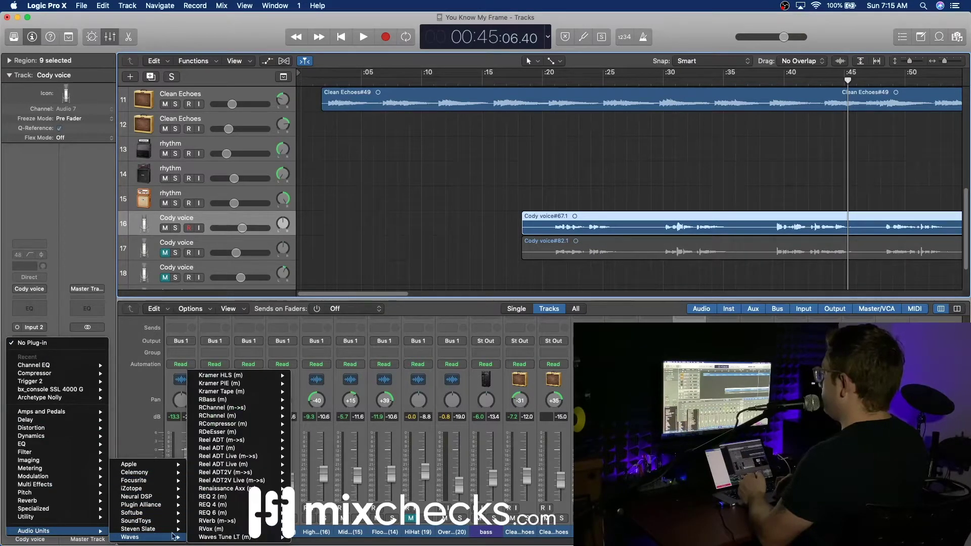
mouse_move(247, 434)
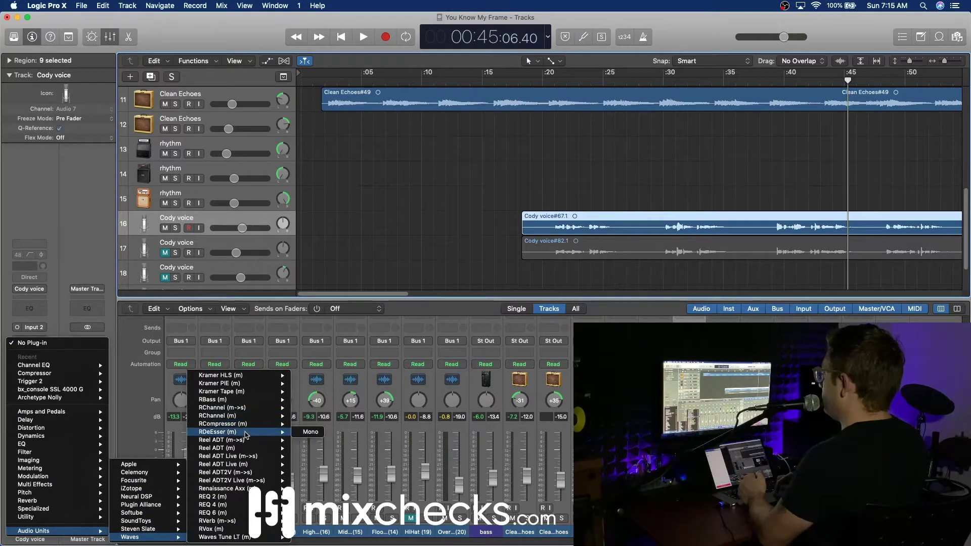
click(309, 433)
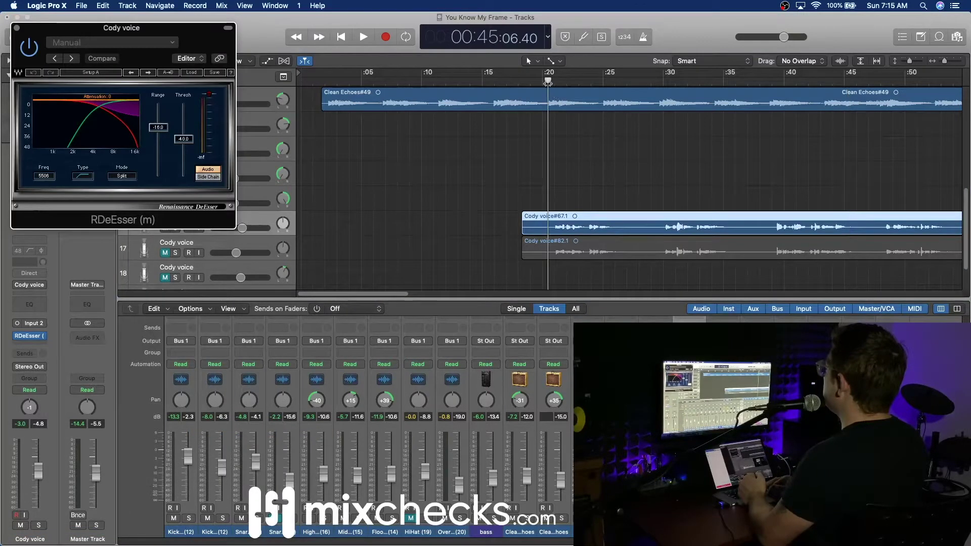
Play from about the 20-second mark, lower vocal track 16 to -9.8 dB and set the RDeEsser threshold to -37.2.
double_click(548, 86)
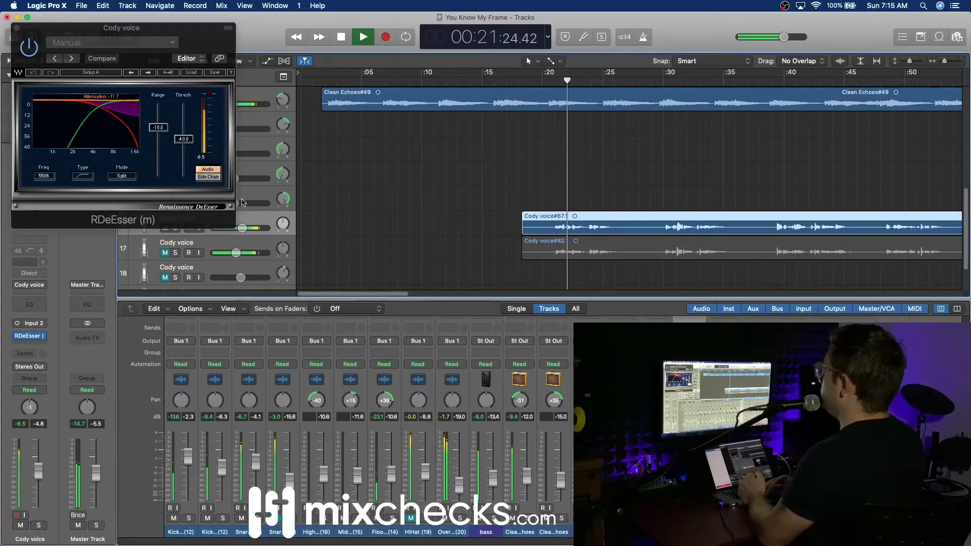
drag(242, 228, 235, 228)
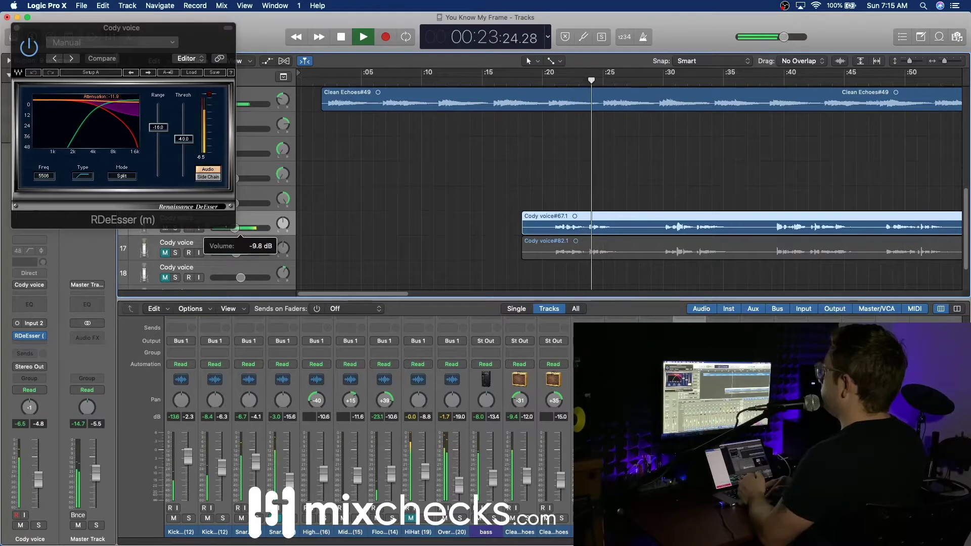
drag(185, 140, 185, 172)
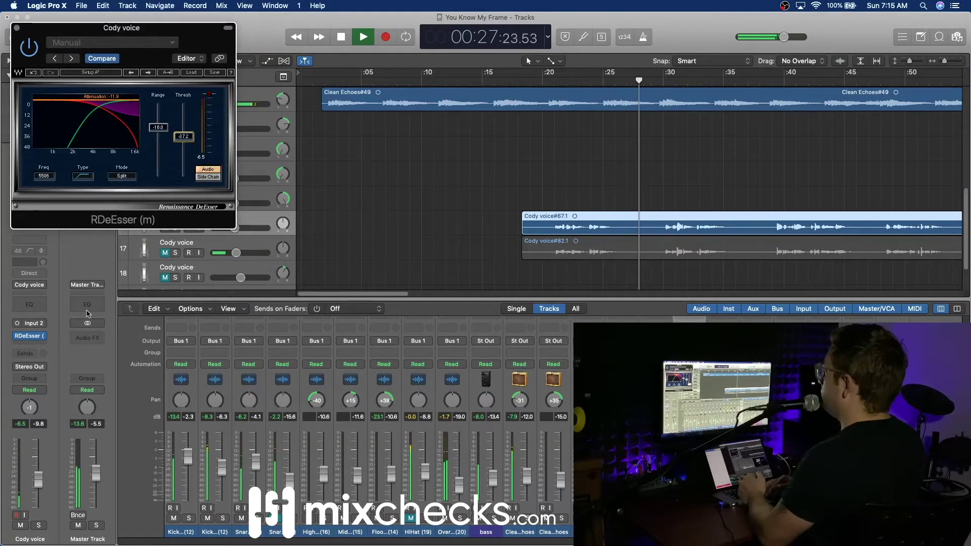
Audition the de-essed vocal from about the 31-second mark and set the RDeEsser threshold to -37.5.
drag(32, 337, 31, 341)
click(31, 340)
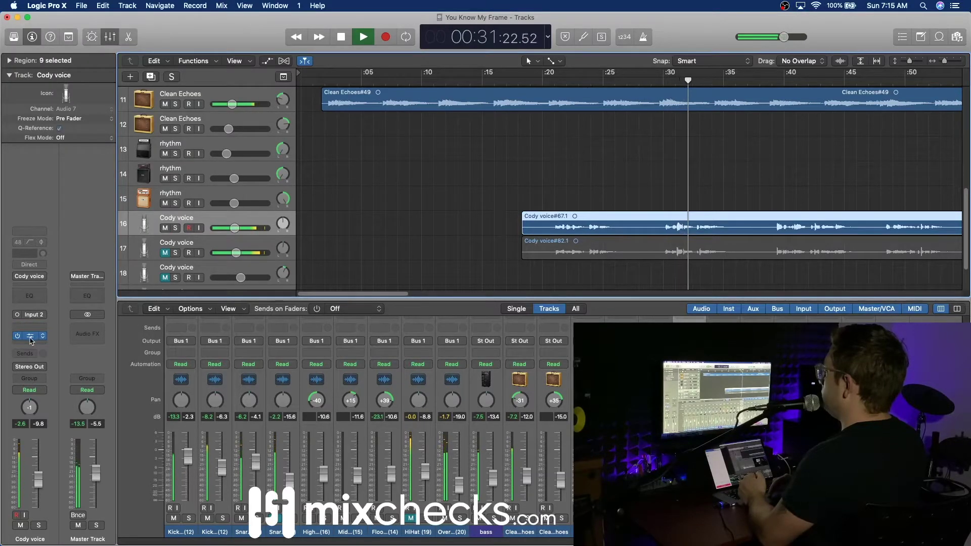
click(31, 338)
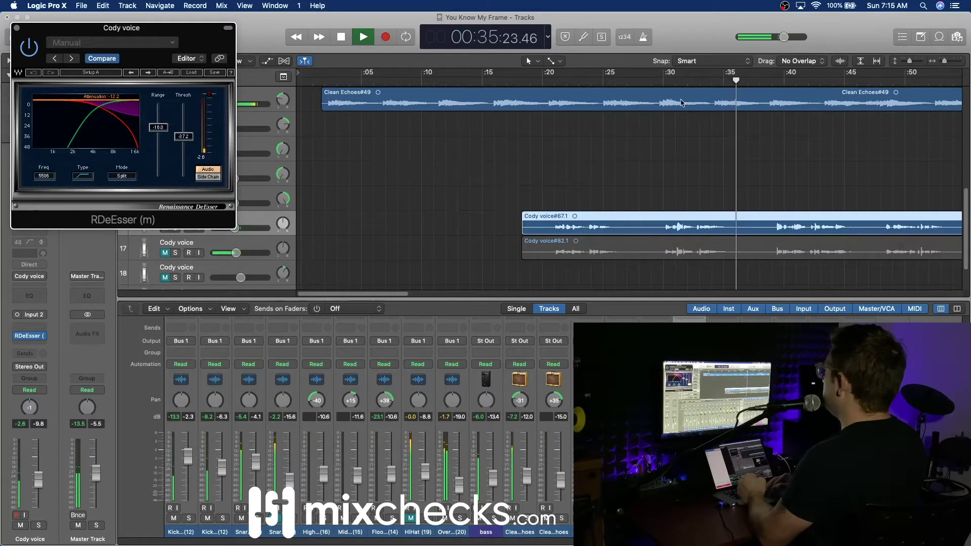
click(662, 81)
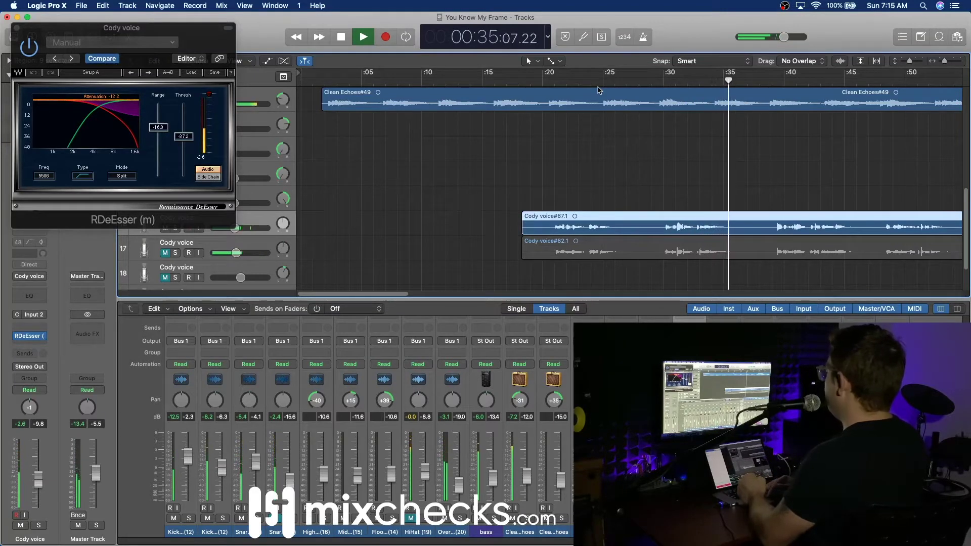
click(672, 81)
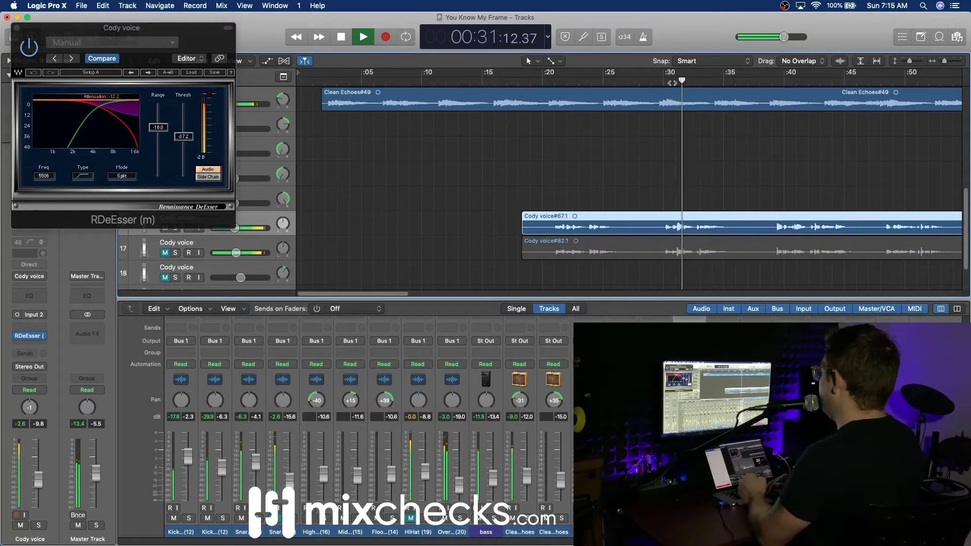
key(space)
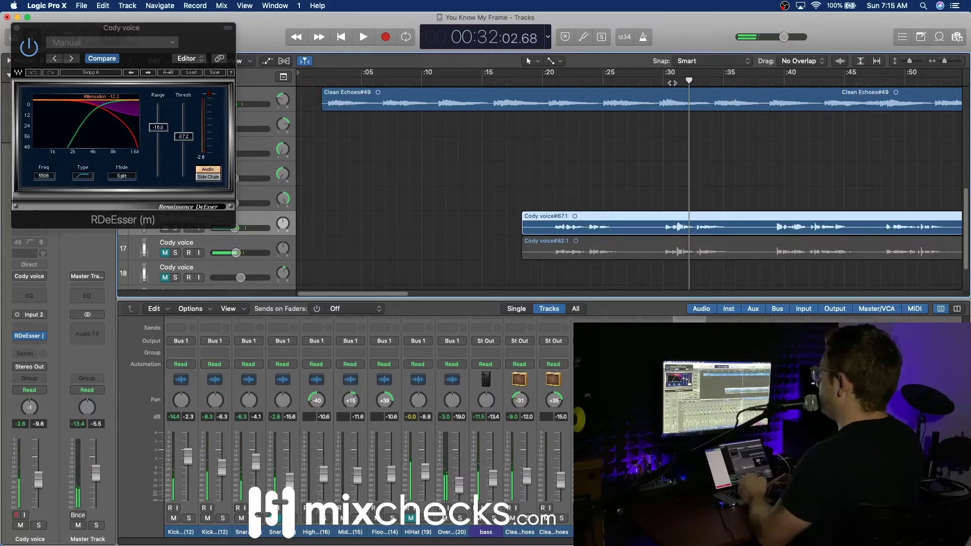
key(space)
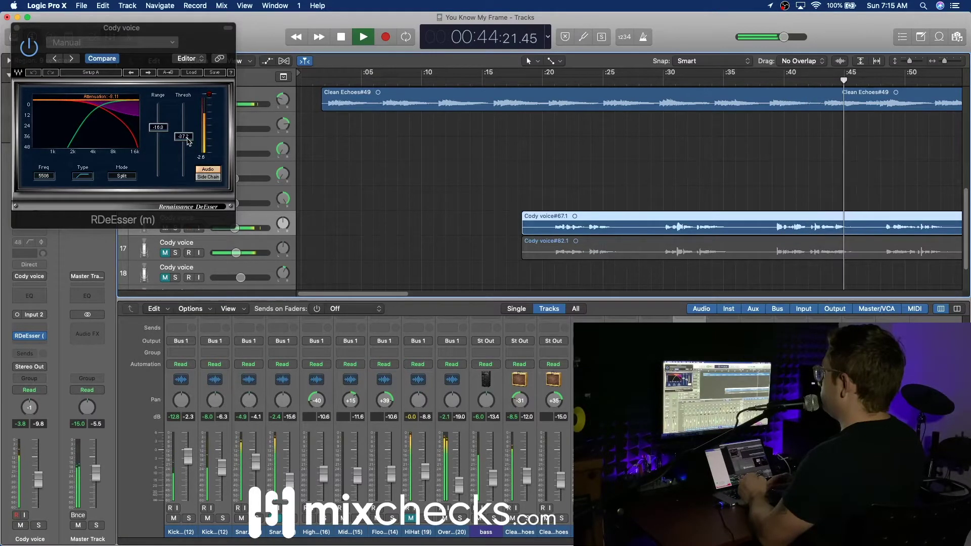
drag(189, 142, 188, 142)
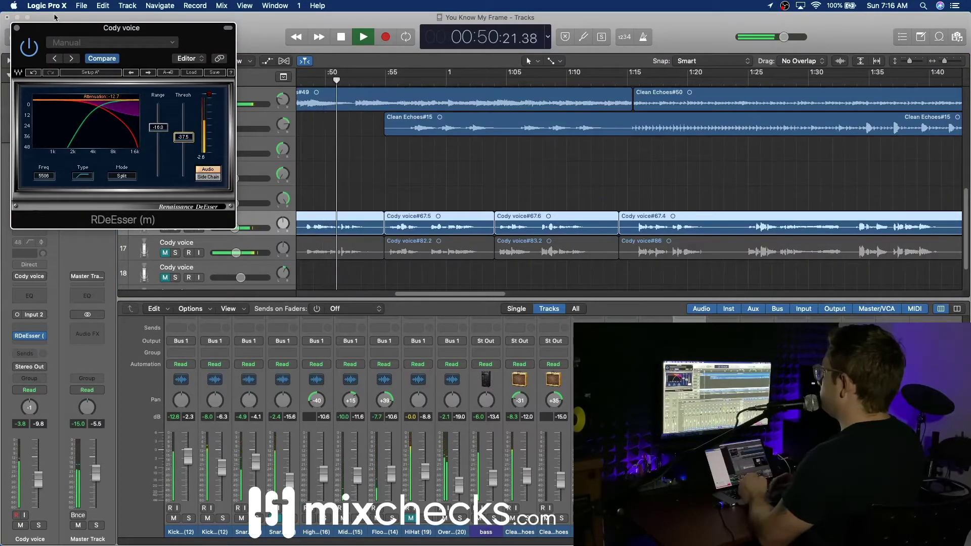
click(17, 27)
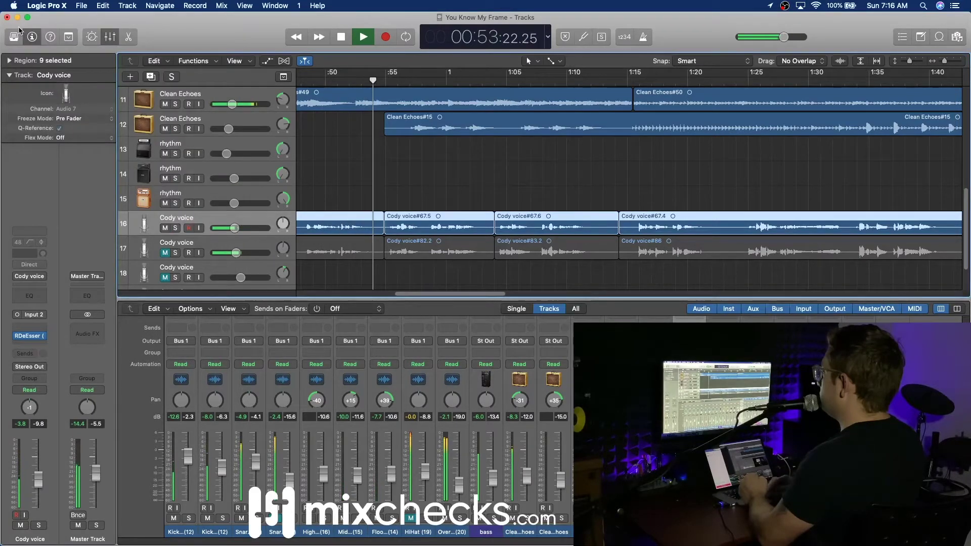
Add the mono Waves REQ 6 equalizer after the RDeEsser on vocal track 16.
click(38, 336)
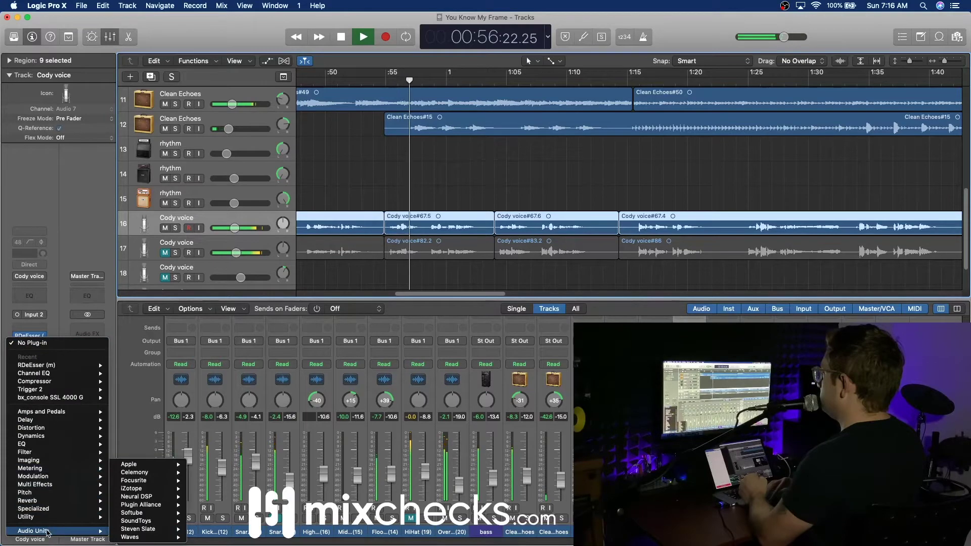
mouse_move(133, 538)
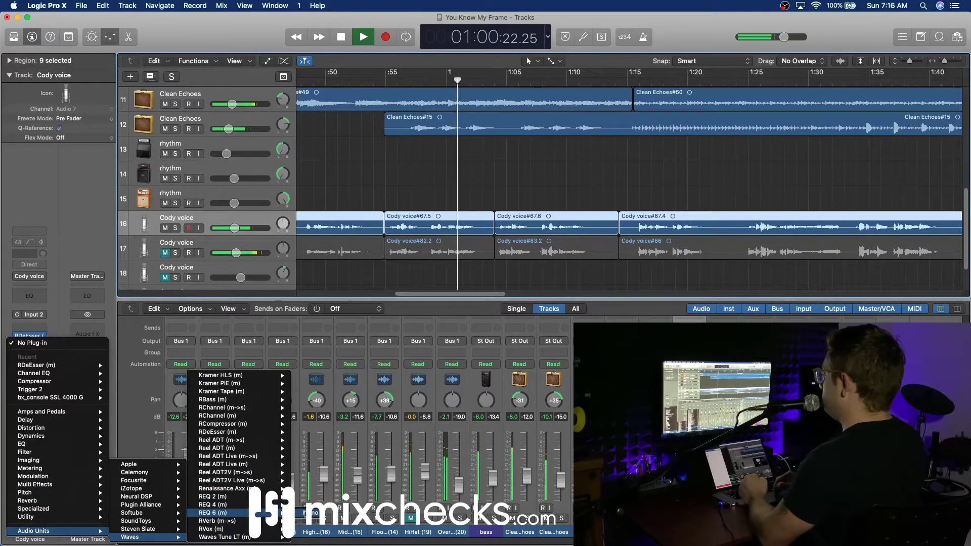
click(217, 513)
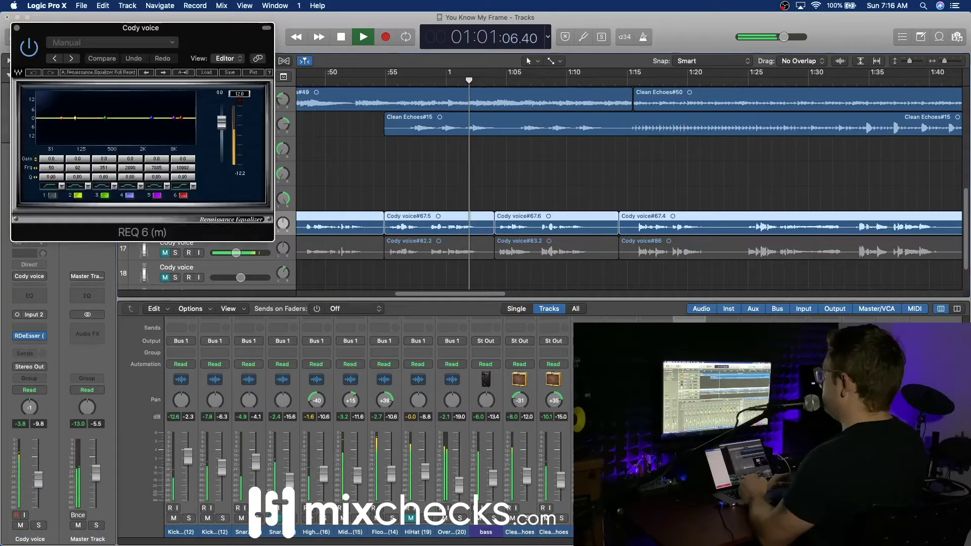
Enable REQ 6 band 1 as a low cut at about 266 Hz and set band 3's frequency to 500 Hz.
click(52, 195)
drag(53, 168, 51, 125)
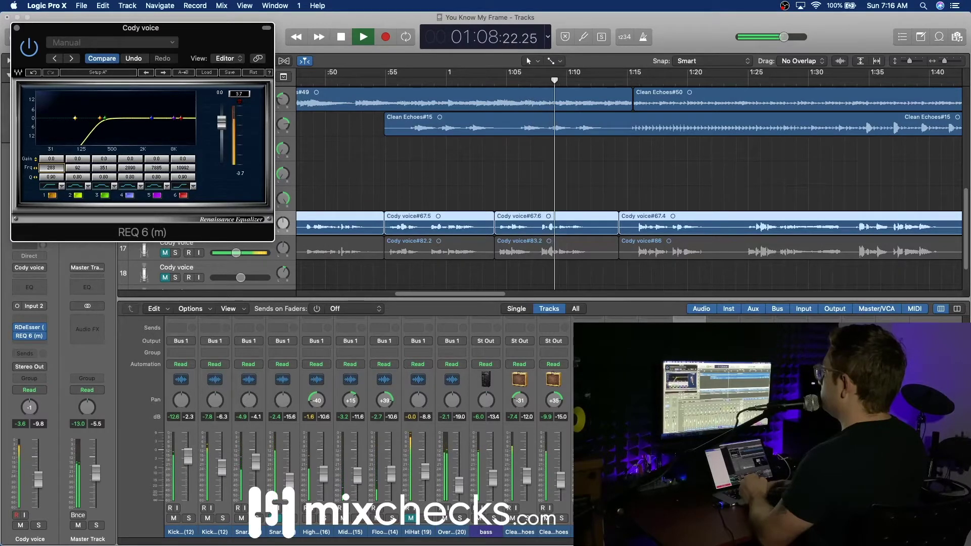
drag(51, 168, 105, 168)
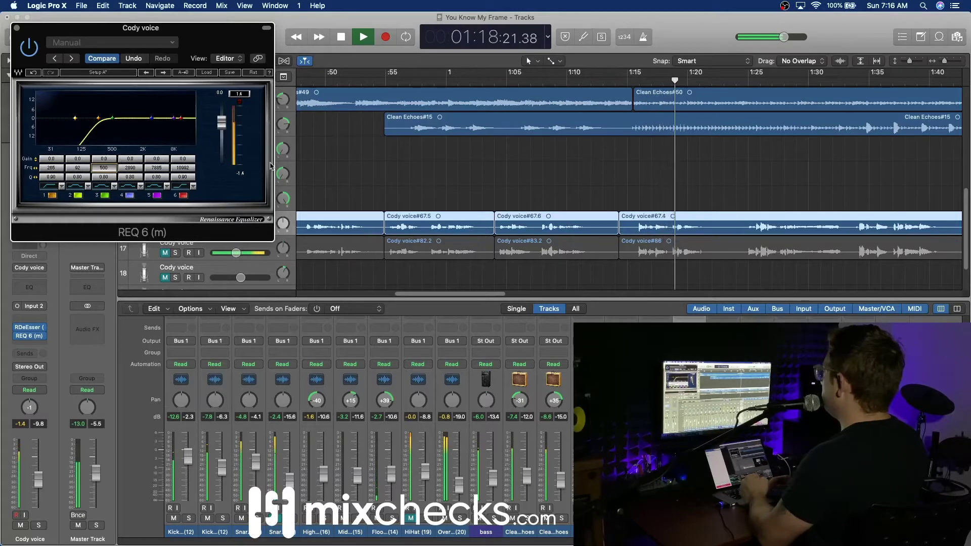
Lower the REQ 6 low cut to about 198 Hz and set band 3's gain to -7.1 dB.
scroll(556, 183, up, 10)
scroll(556, 182, down, 9)
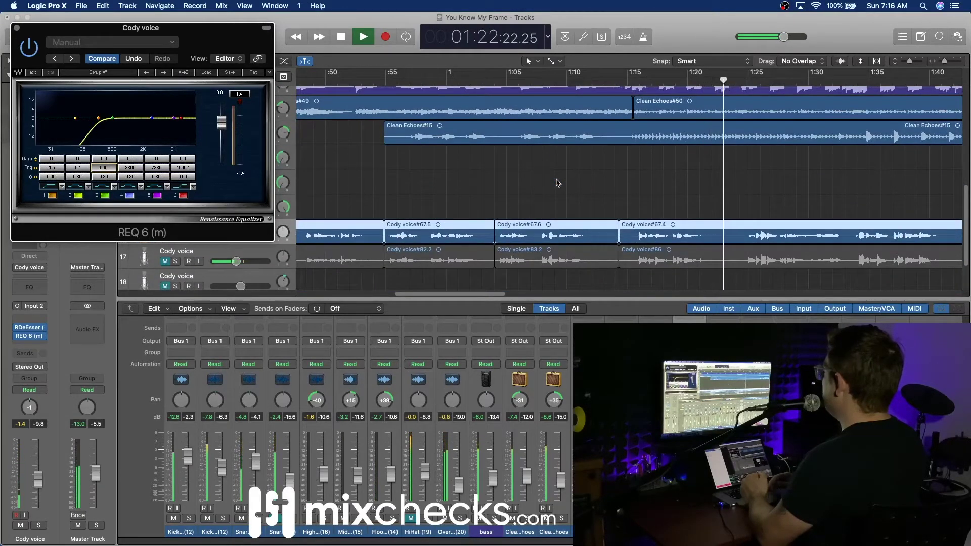
drag(105, 159, 54, 168)
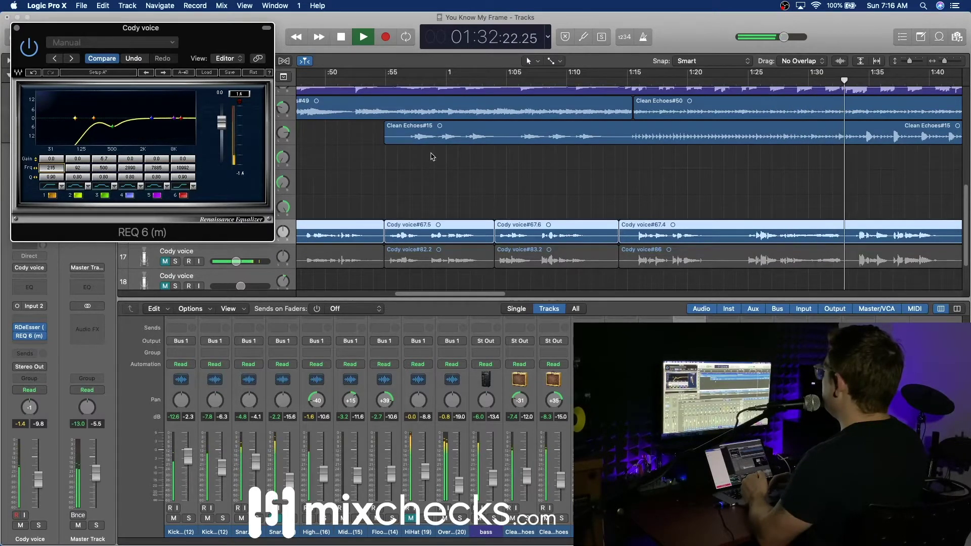
drag(54, 168, 51, 169)
drag(109, 160, 104, 147)
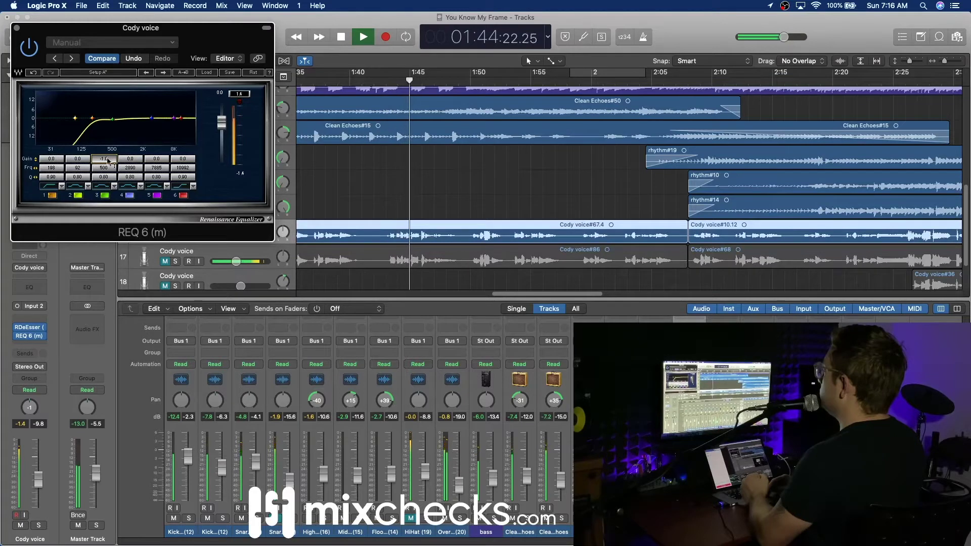
drag(104, 158, 104, 172)
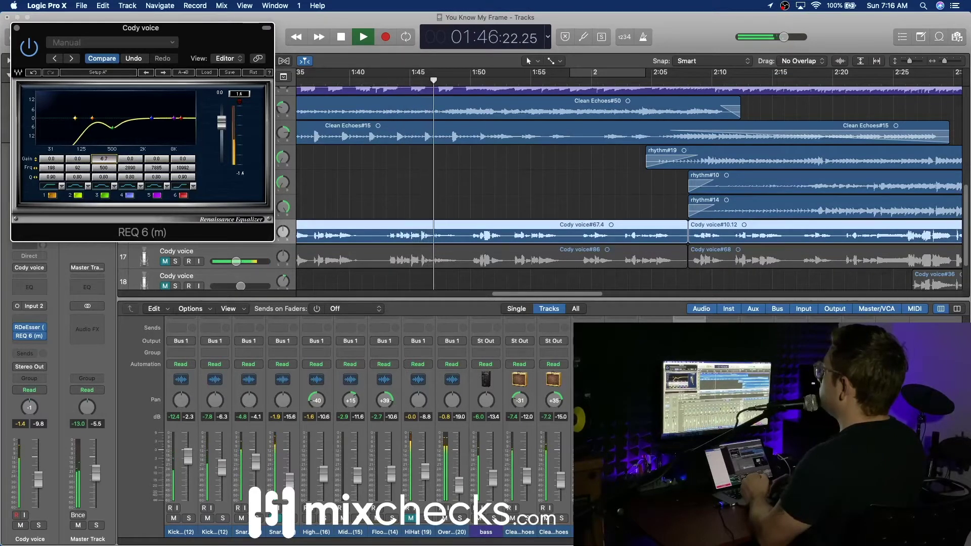
Change REQ 6 band 6 to a bell filter and boost it by 3.3 dB at 9110 Hz.
click(194, 187)
click(225, 201)
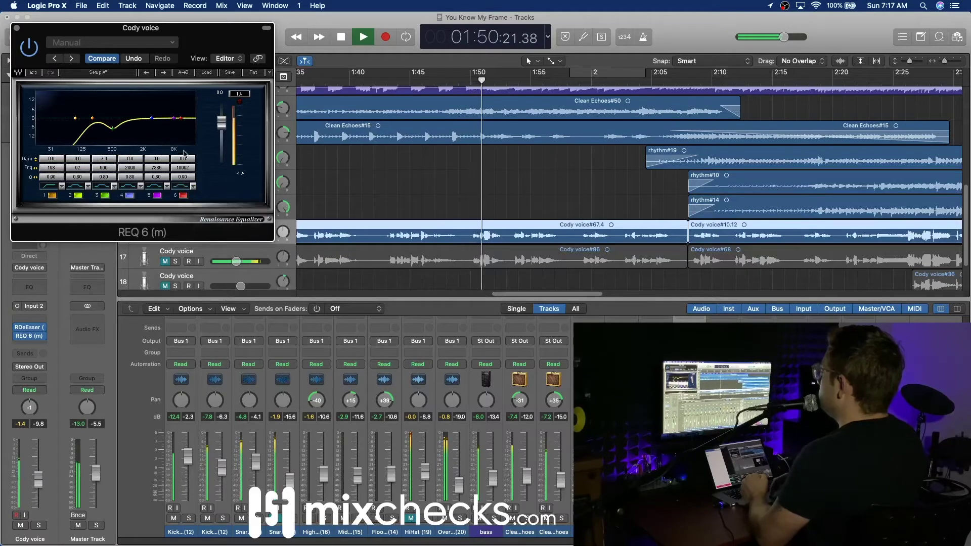
mouse_move(185, 161)
mouse_down()
mouse_move(184, 150)
mouse_move(185, 184)
mouse_move(186, 172)
mouse_up()
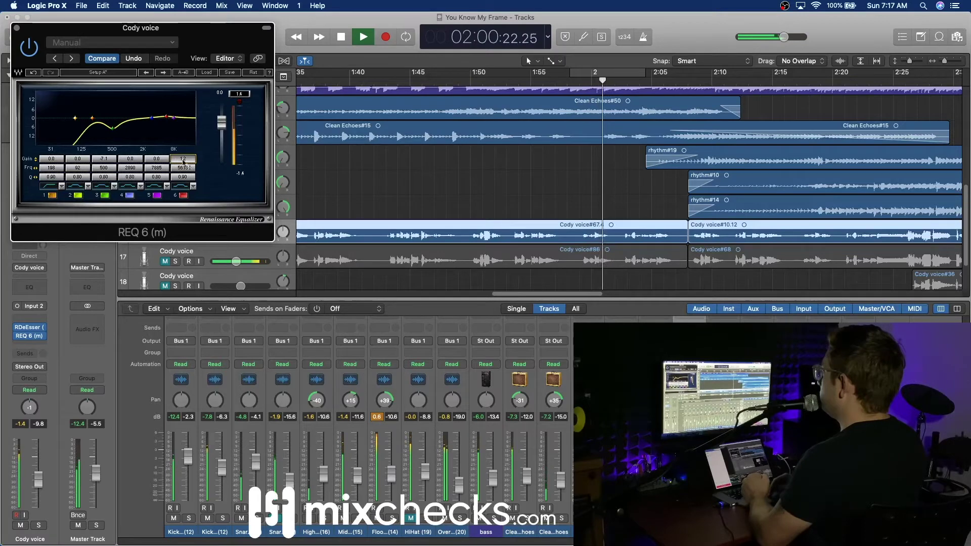
mouse_move(185, 162)
mouse_down()
mouse_move(184, 190)
mouse_move(184, 164)
mouse_move(193, 168)
mouse_move(183, 148)
mouse_up()
click(103, 168)
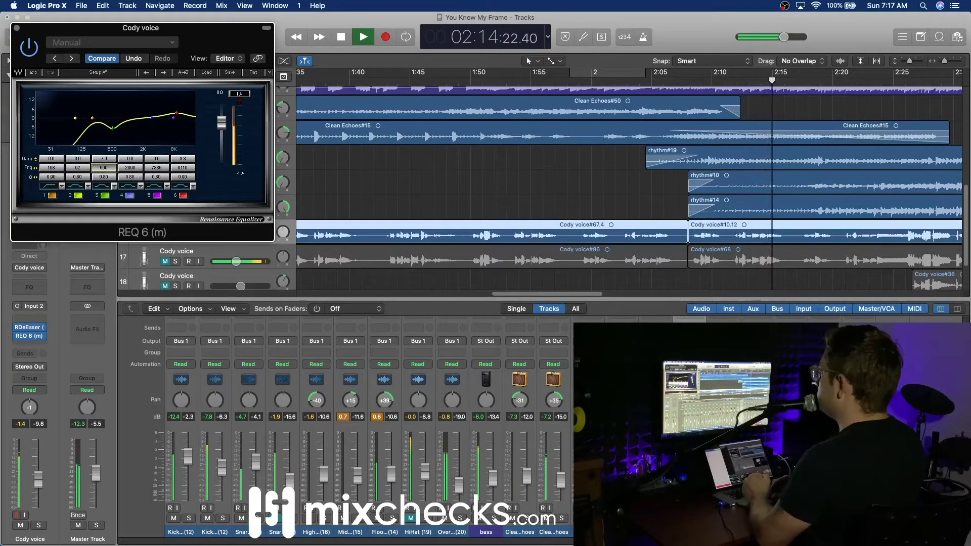
Refine the REQ 6: set band 3's frequency to 445 Hz, the low cut to 151 Hz, and band 6's gain just below 0 dB.
drag(103, 167, 102, 167)
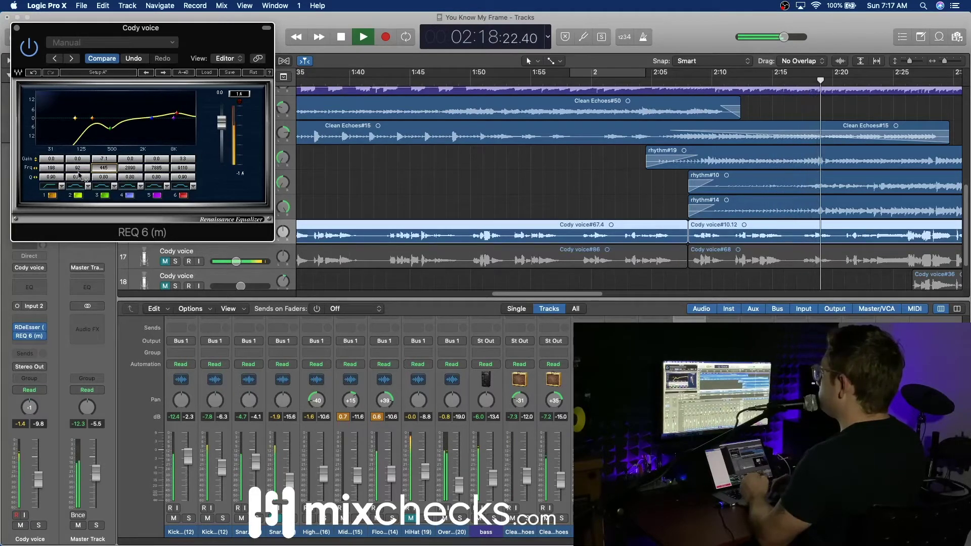
drag(56, 173, 56, 177)
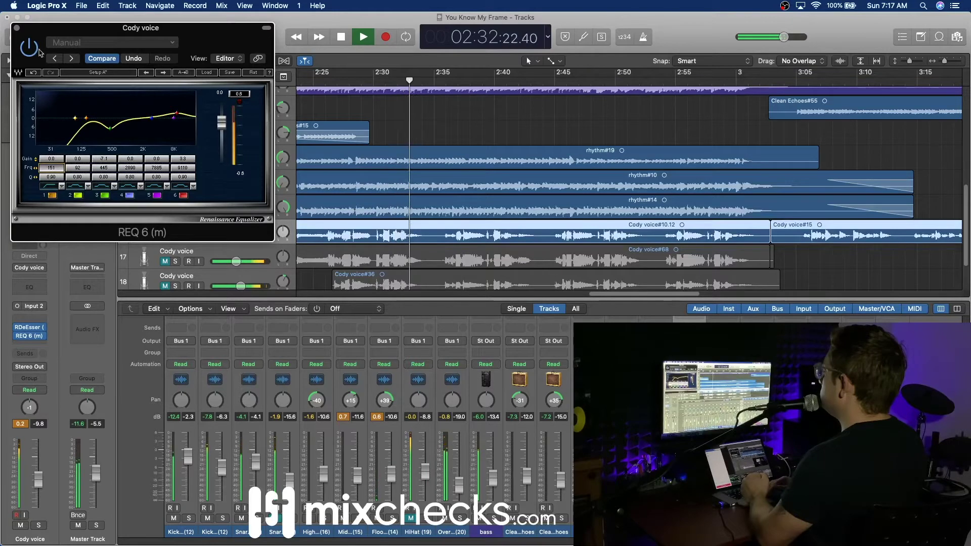
drag(182, 158, 182, 164)
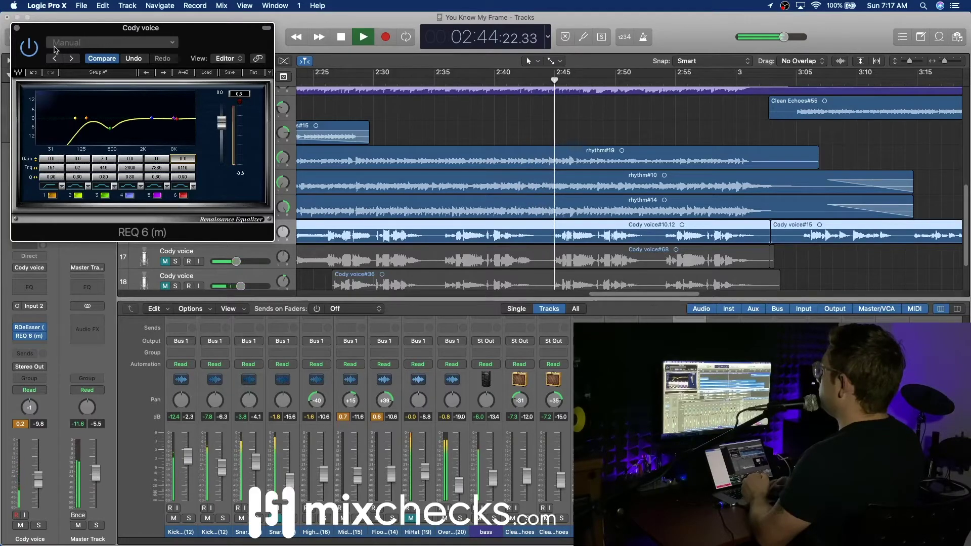
click(16, 28)
key(space)
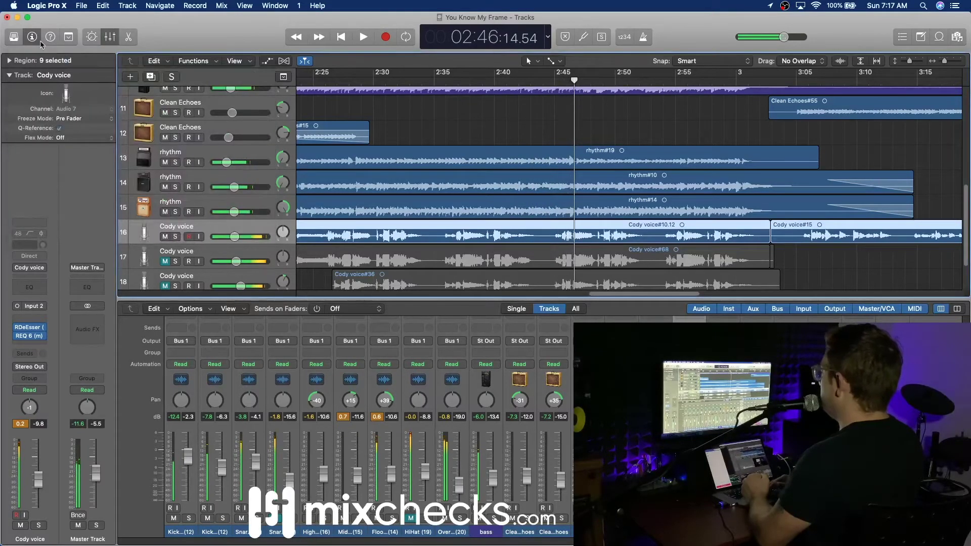
Add the mono Waves RCompressor after the REQ 6 on vocal track 16.
click(33, 346)
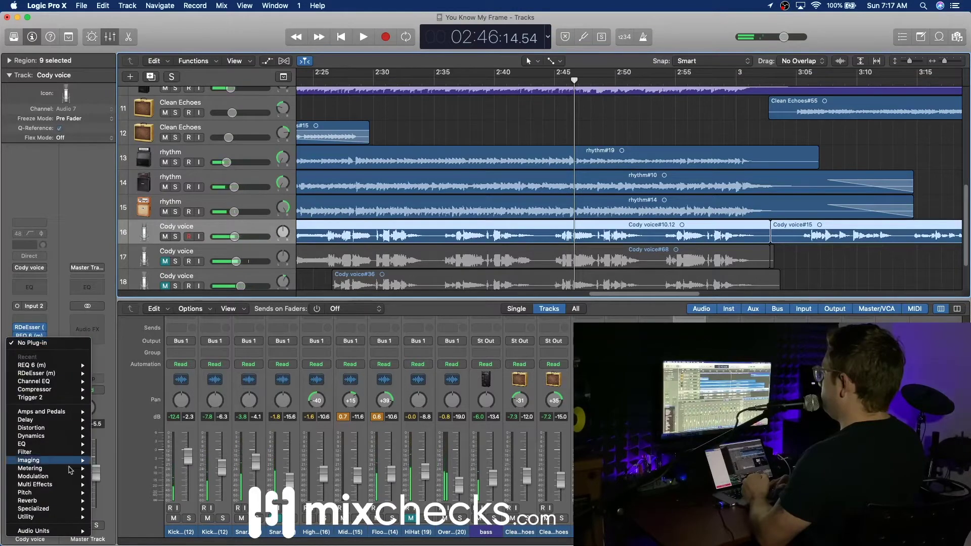
mouse_move(66, 531)
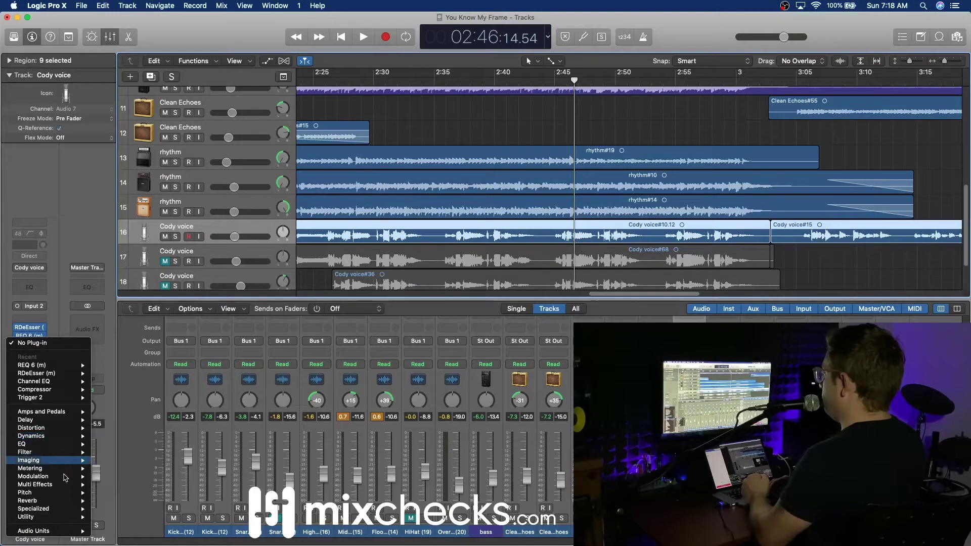
mouse_move(35, 531)
mouse_move(113, 537)
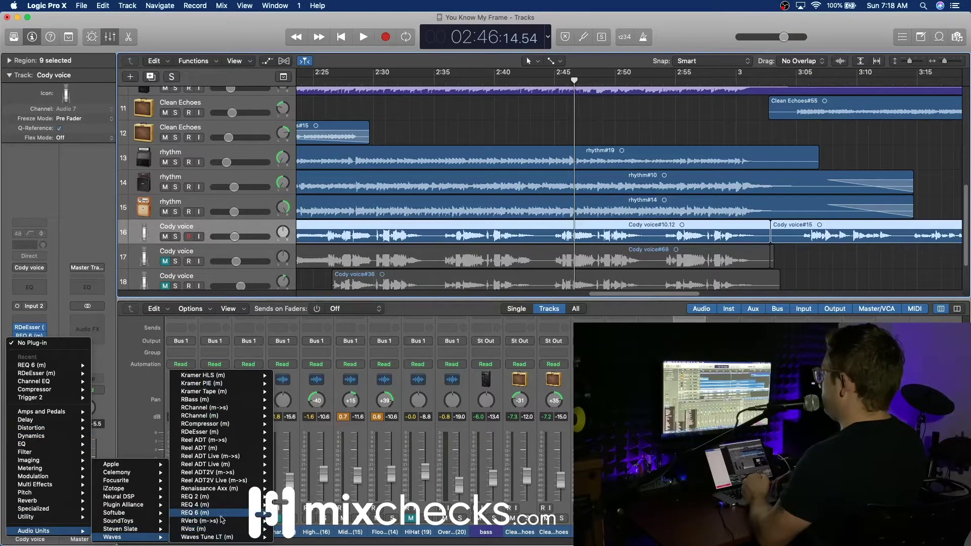
mouse_move(234, 424)
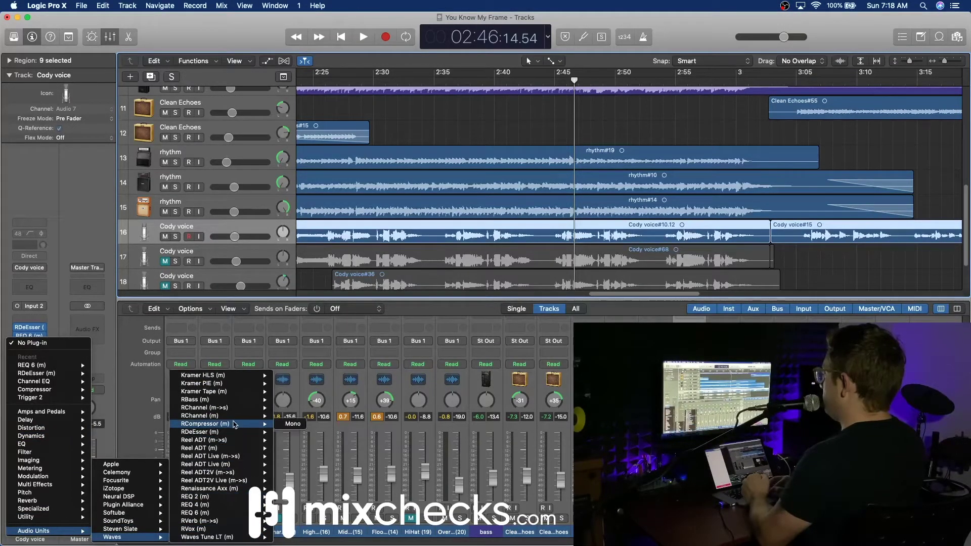
click(294, 424)
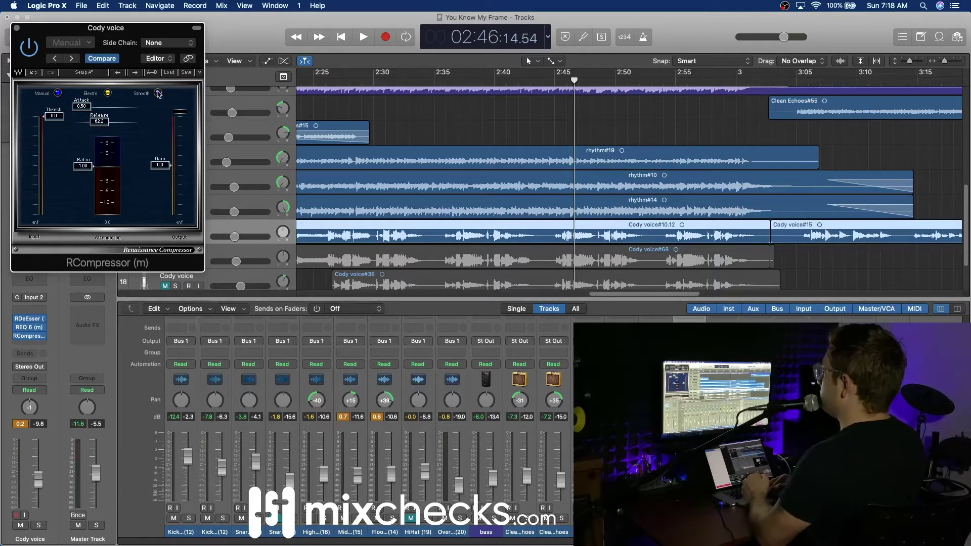
Play the song from about 2:28 and set the RCompressor's ratio to about 2.0 and its threshold to -15.0.
click(362, 77)
key(space)
drag(84, 166, 84, 175)
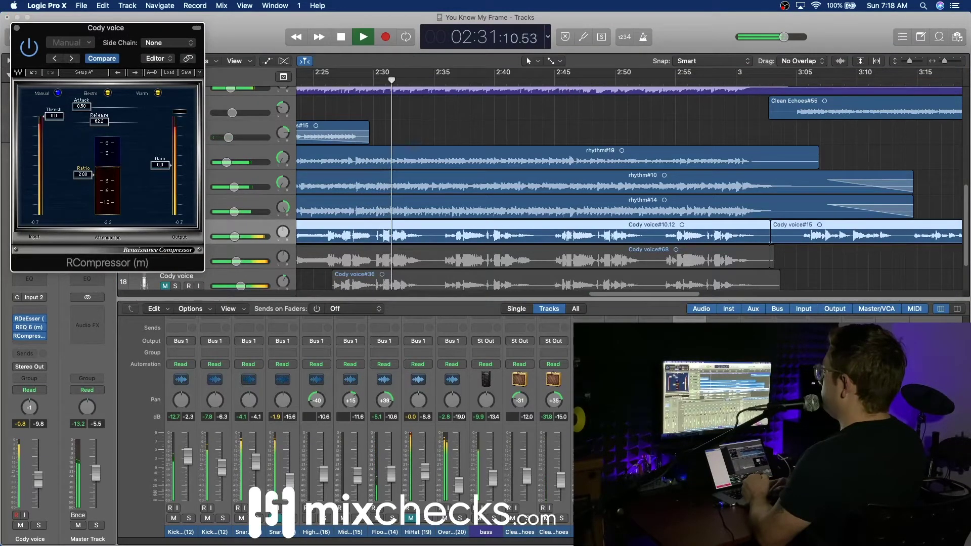
drag(54, 116, 54, 140)
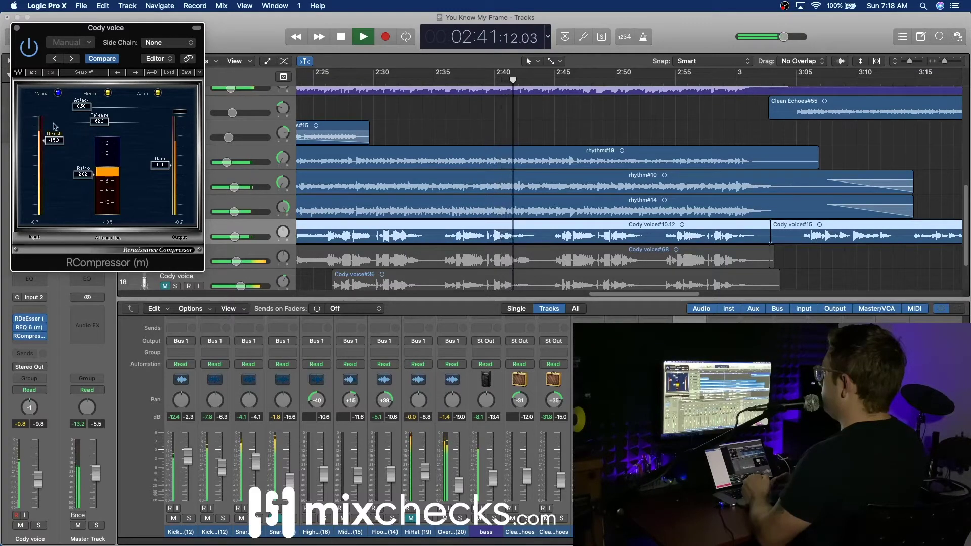
click(16, 28)
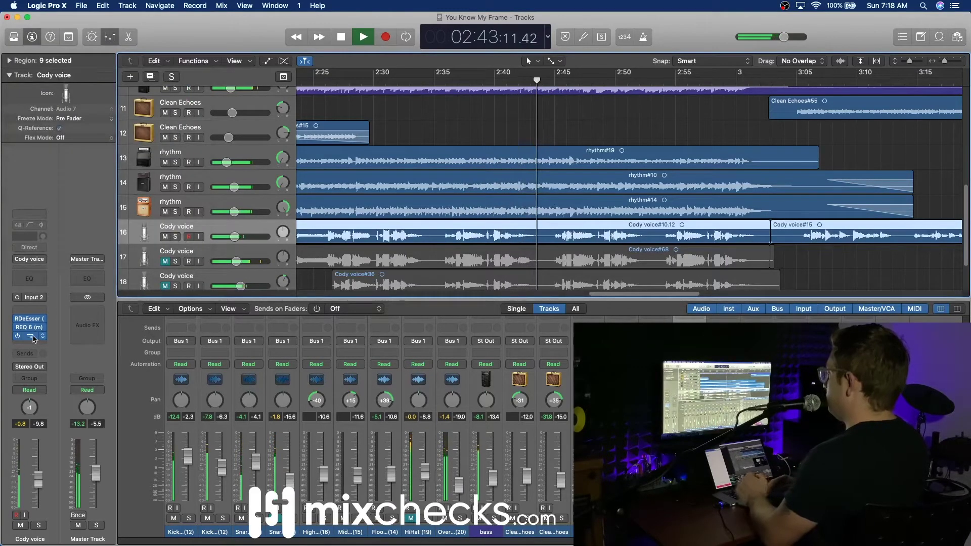
Duplicate the RCompressor into the next insert slot on track 16 and set the copy's ratio to 4.01.
drag(29, 336, 32, 345)
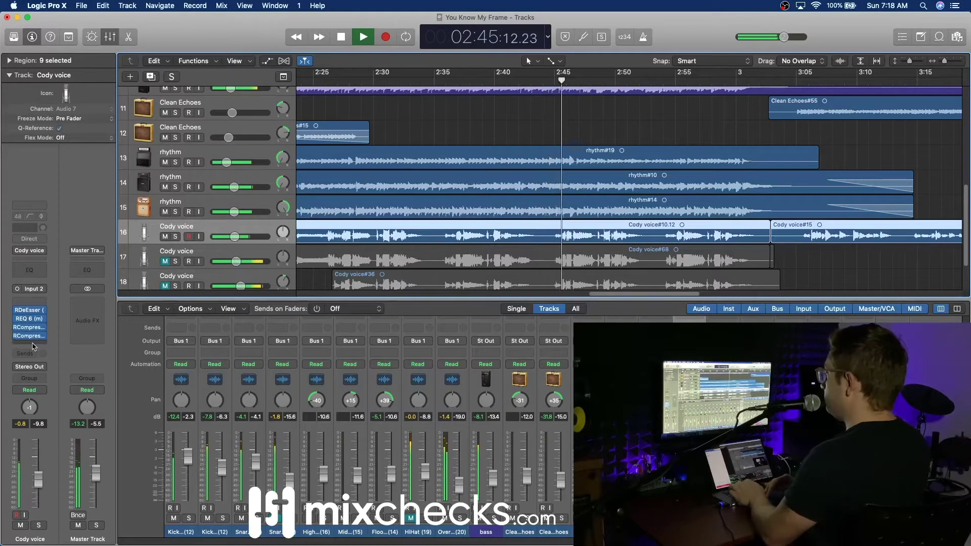
click(30, 337)
drag(92, 178, 91, 186)
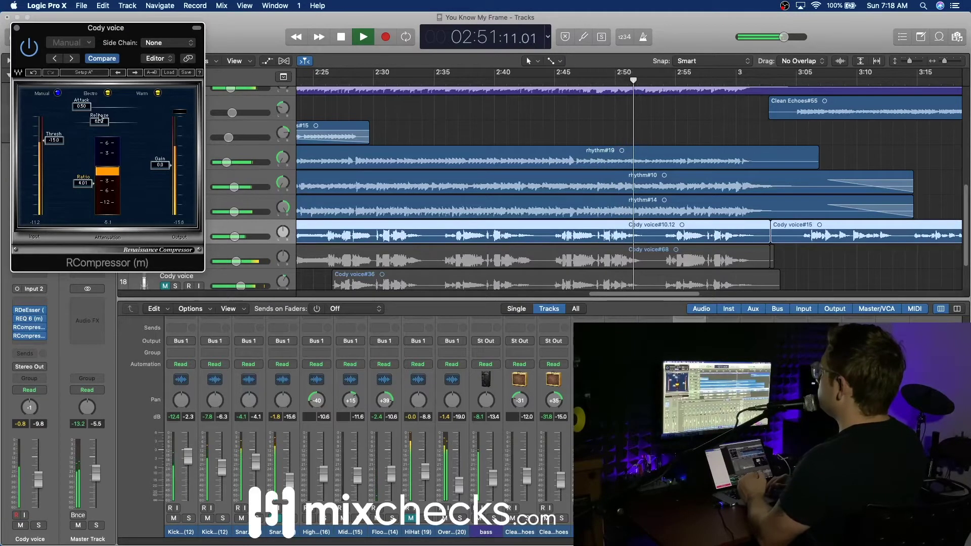
Lower the second RCompressor's threshold to -18.5 while the vocal plays.
drag(54, 141, 63, 164)
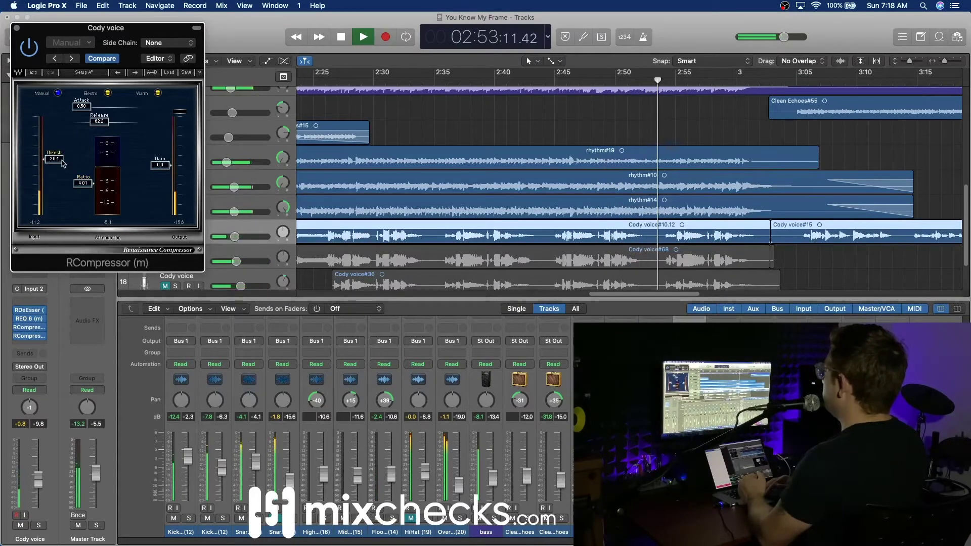
drag(63, 163, 64, 148)
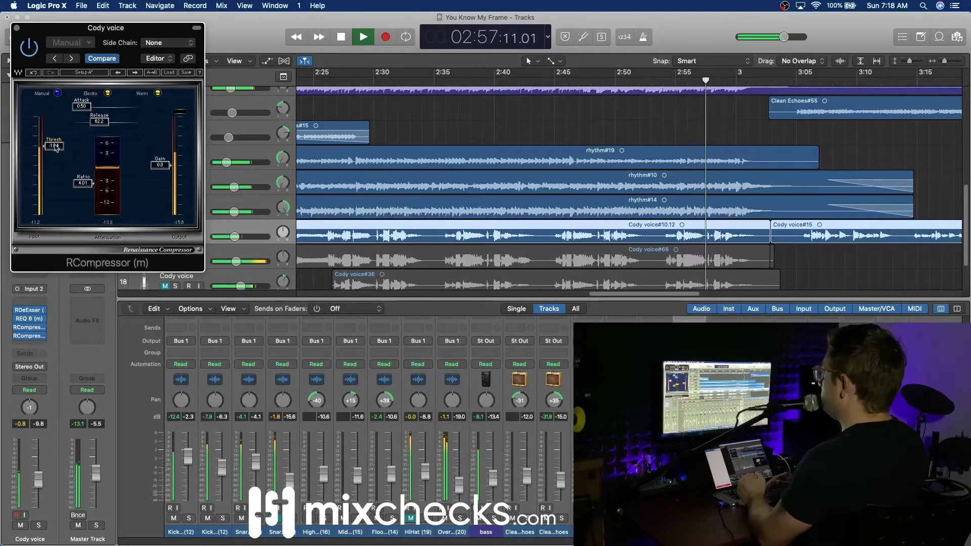
drag(55, 148, 54, 149)
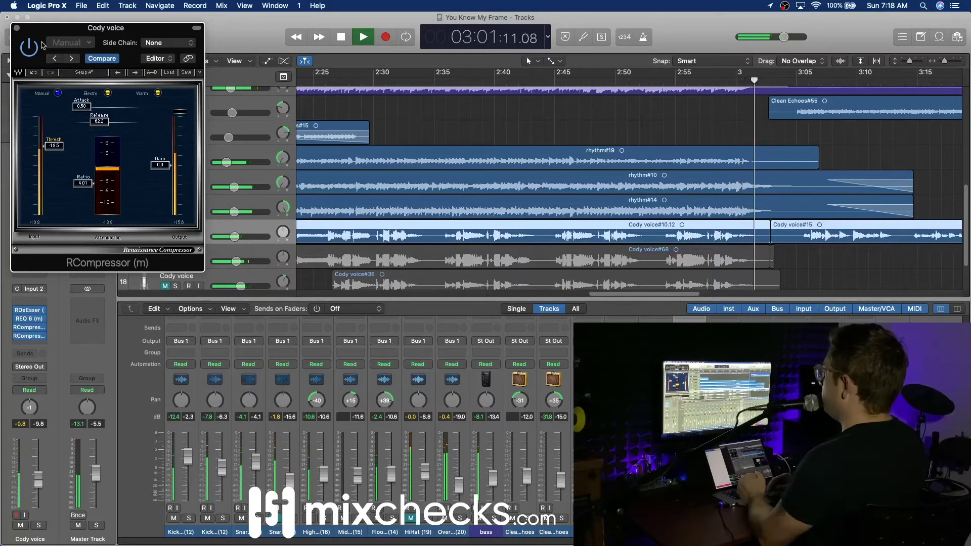
click(17, 28)
Play from about 0:20, set the second RCompressor's gain to 7.1, and raise track 16's volume to -5.9 dB.
scroll(545, 218, left, 5)
scroll(545, 218, left, 5)
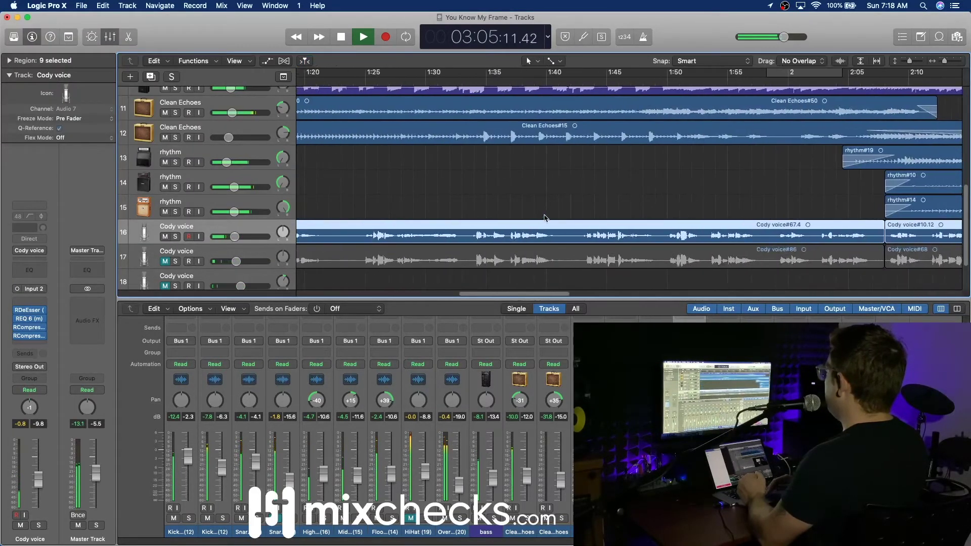
scroll(545, 219, right, 1)
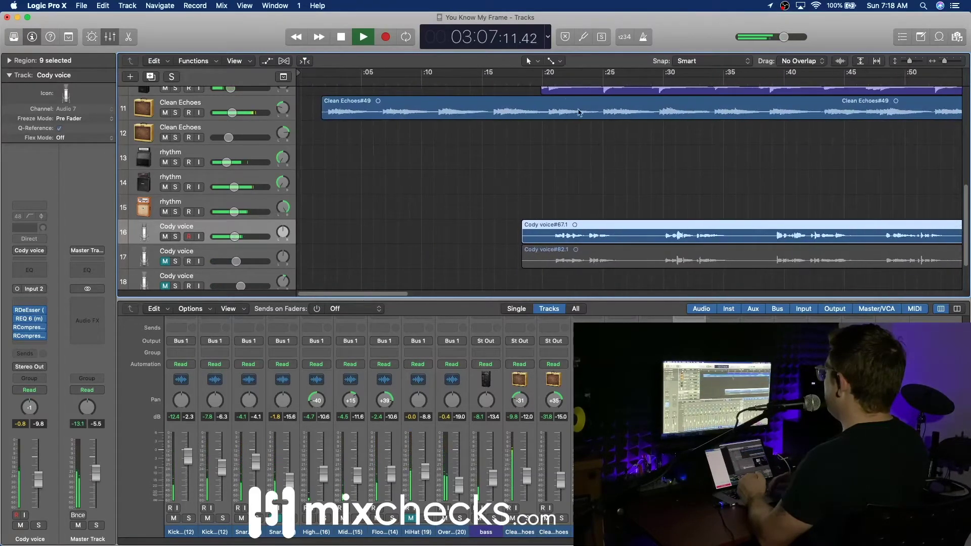
click(552, 81)
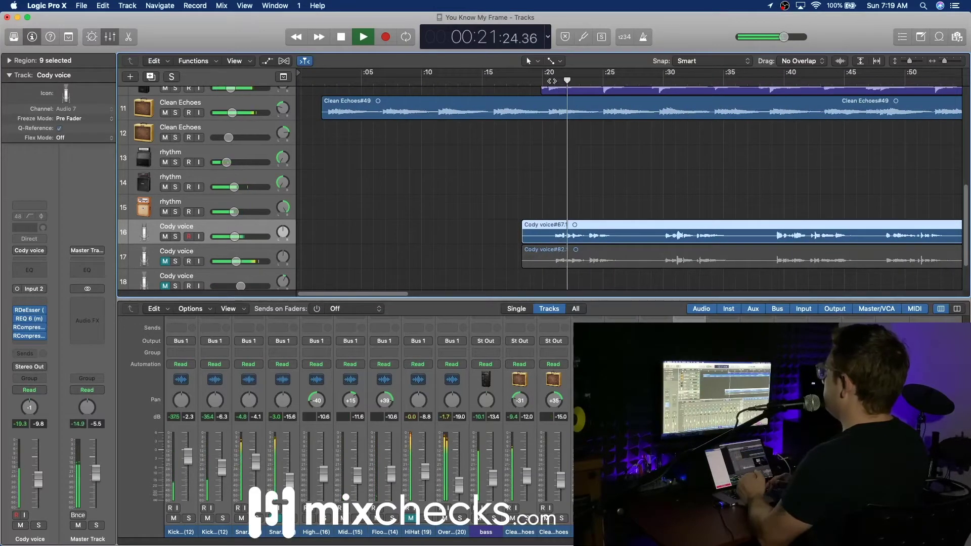
click(31, 337)
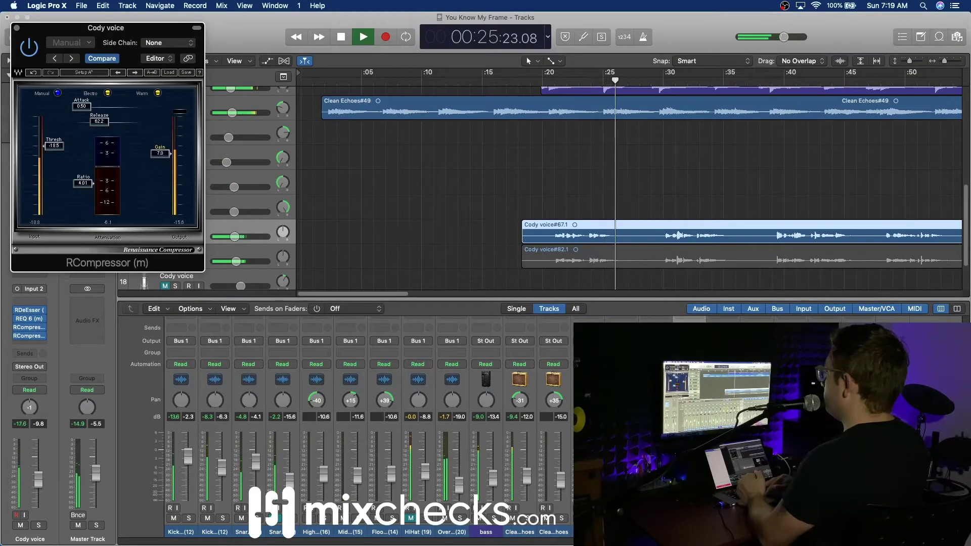
click(18, 28)
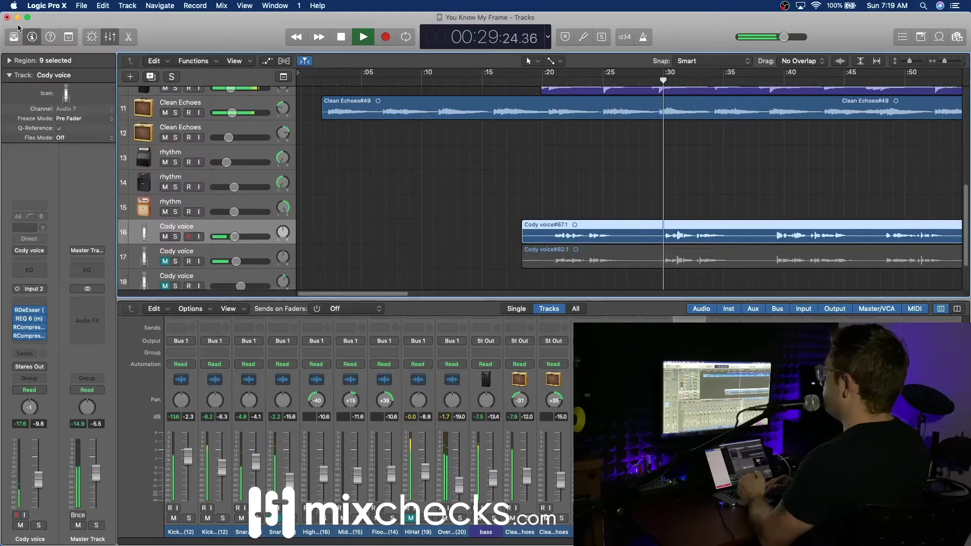
drag(45, 471, 45, 466)
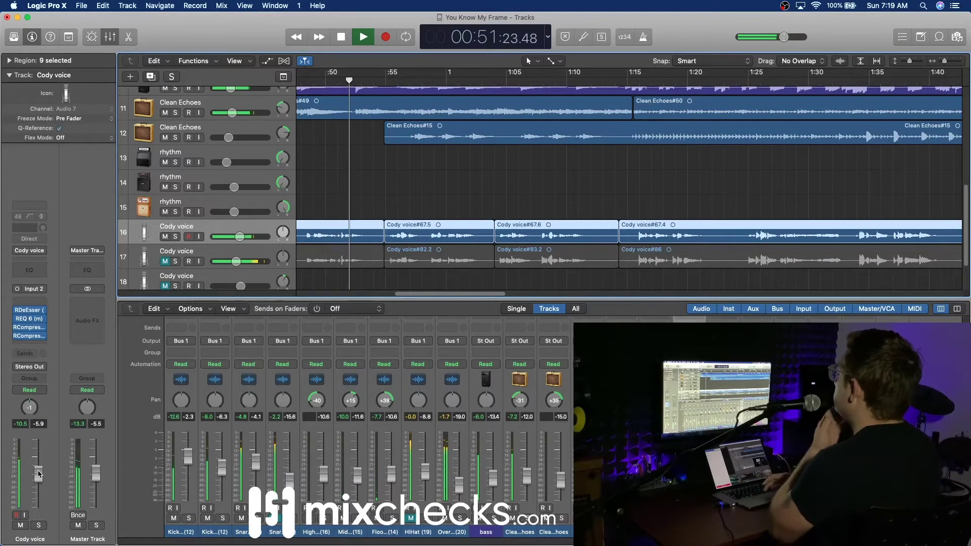
Unmute vocal track 17, lower its volume, and reduce vocal track 16's volume to -9.0 dB.
scroll(402, 186, down, 3)
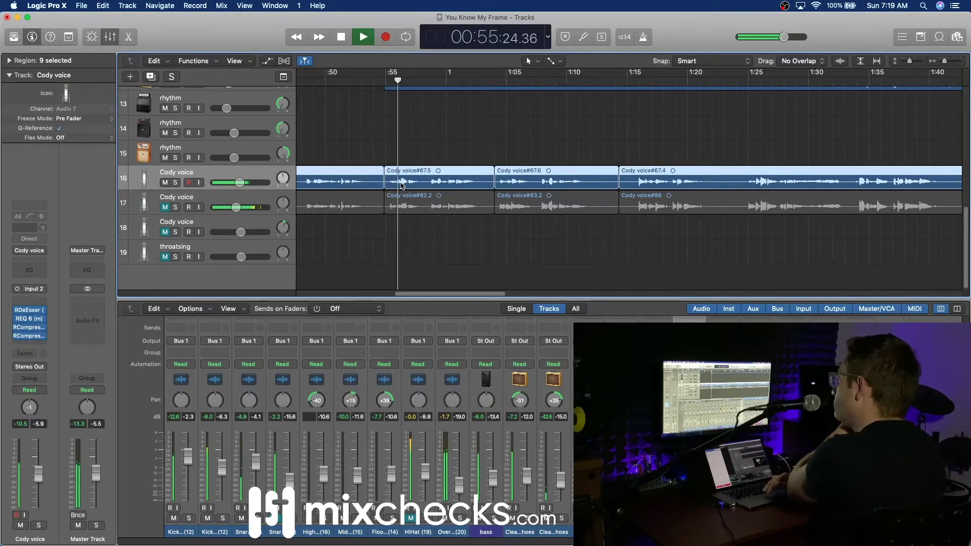
scroll(344, 430, up, 5)
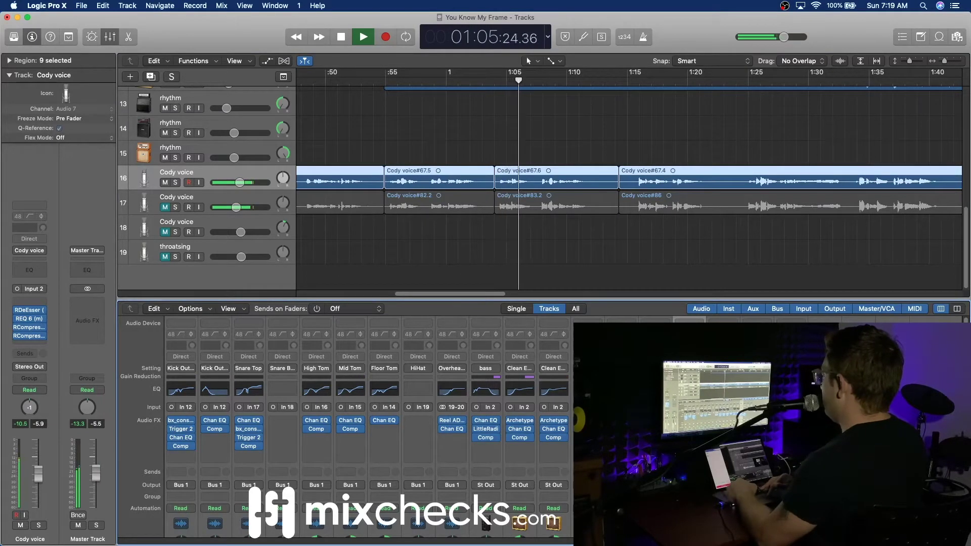
scroll(716, 456, down, 5)
click(715, 519)
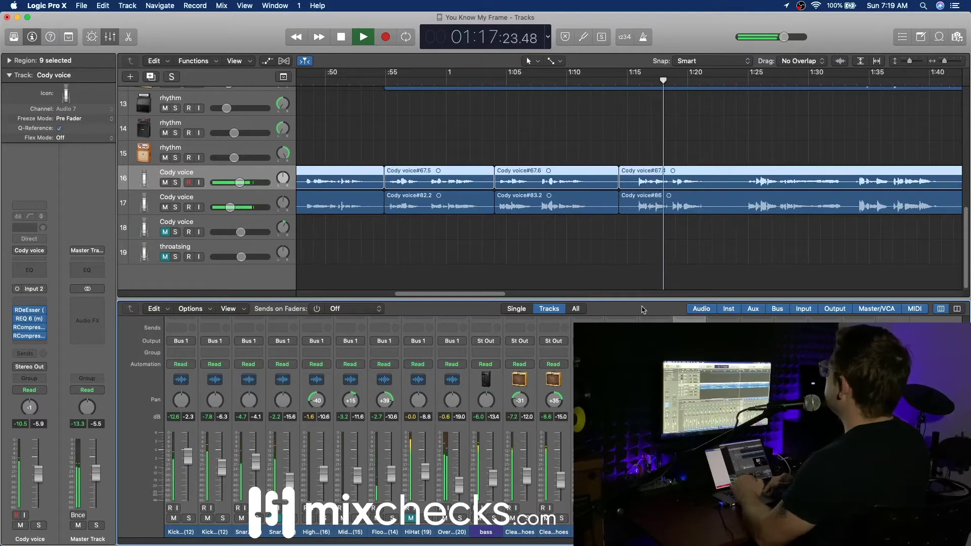
shift+click(724, 532)
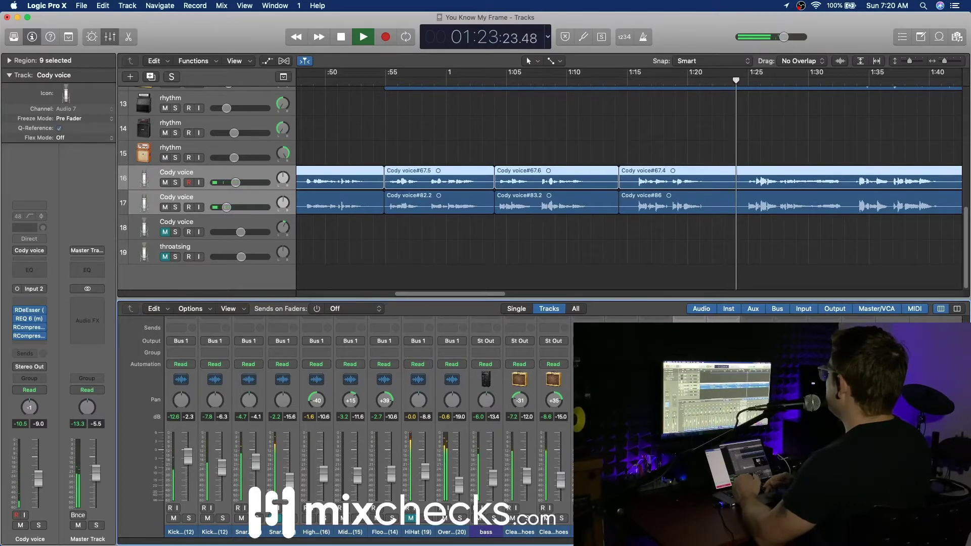
Select vocal track 18 and lower its volume to -22.0 dB.
scroll(683, 250, right, 15)
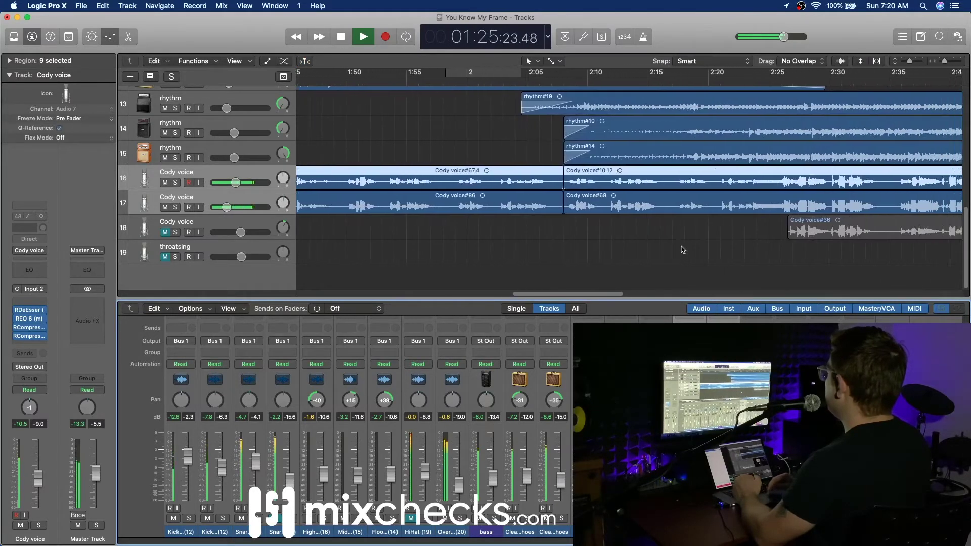
scroll(683, 250, left, 15)
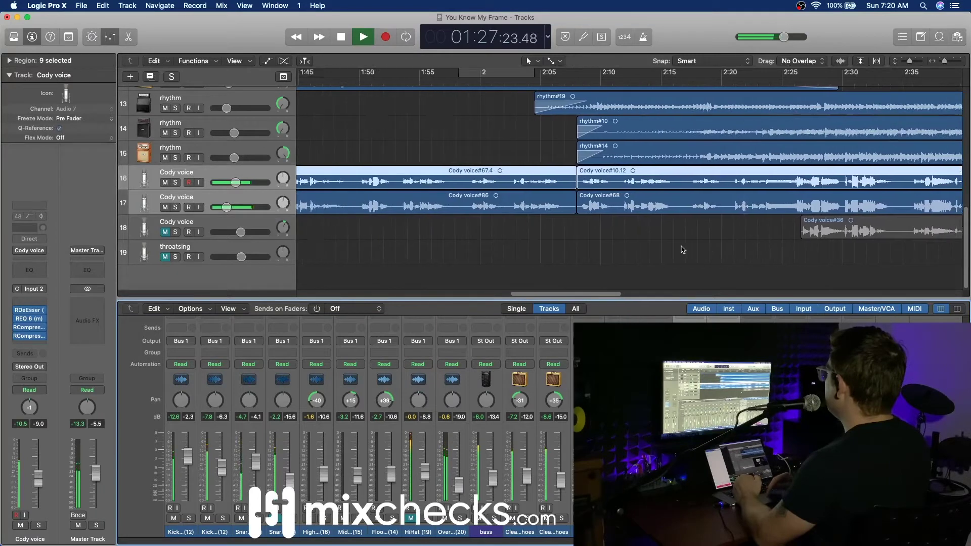
scroll(683, 250, right, 8)
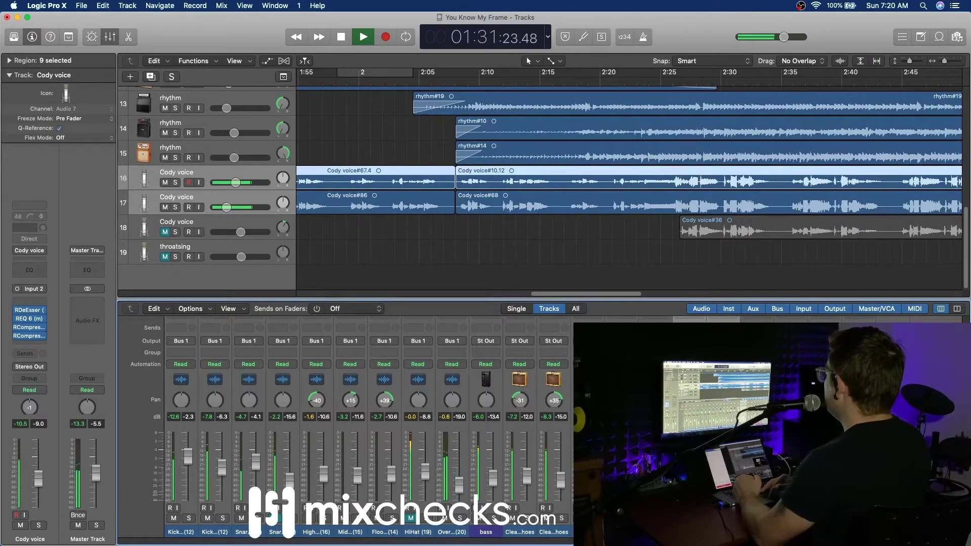
click(757, 532)
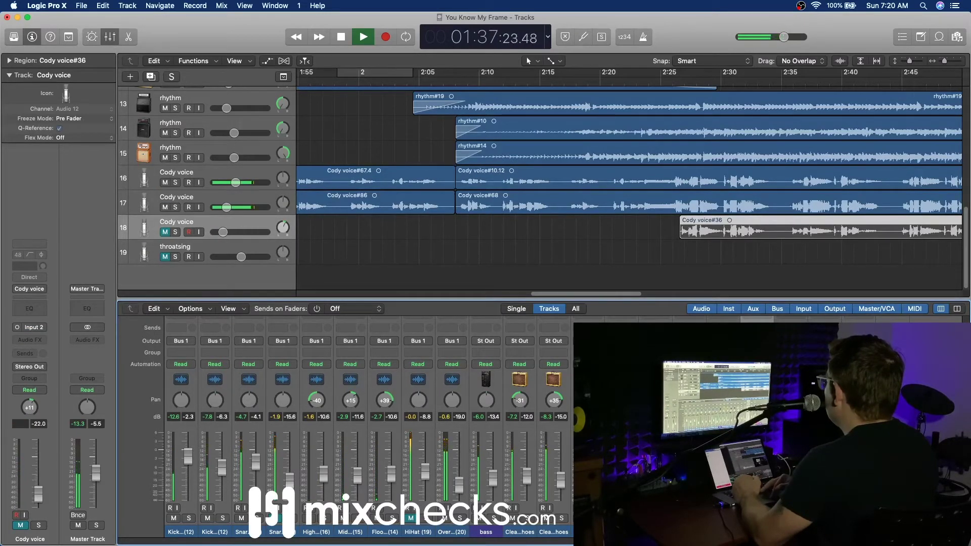
Copy the RDeEsser, REQ 6 and two RCompressor inserts from vocal track 17 to vocal track 18.
scroll(344, 430, up, 5)
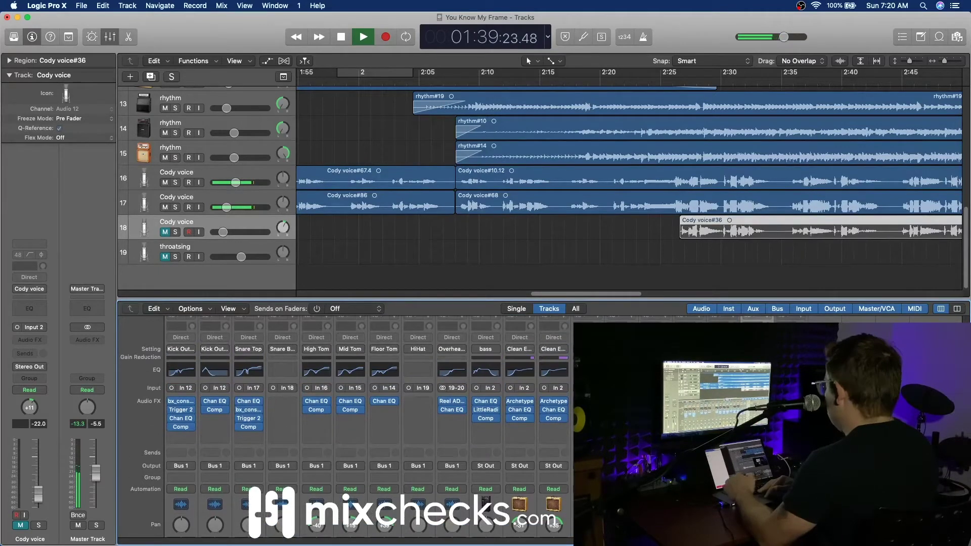
drag(724, 409, 757, 409)
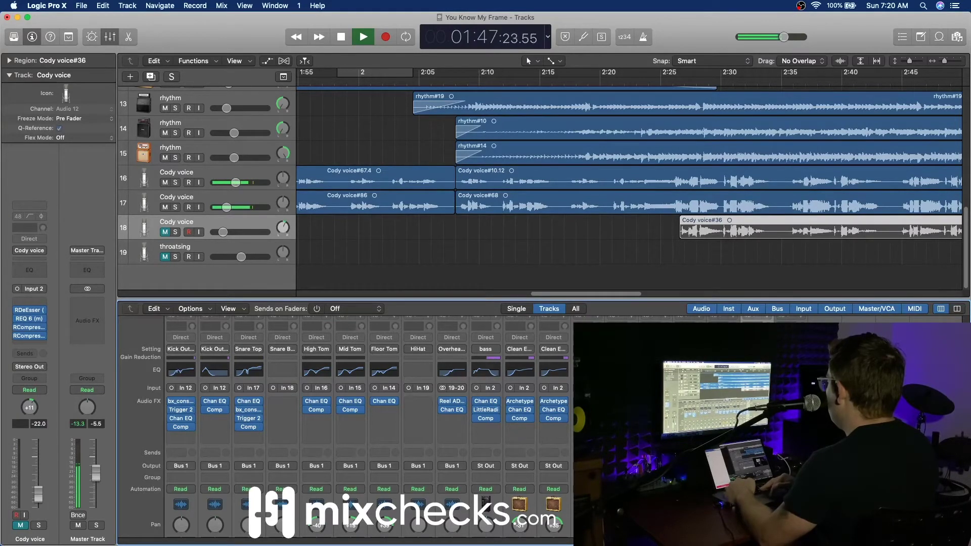
scroll(565, 229, left, 10)
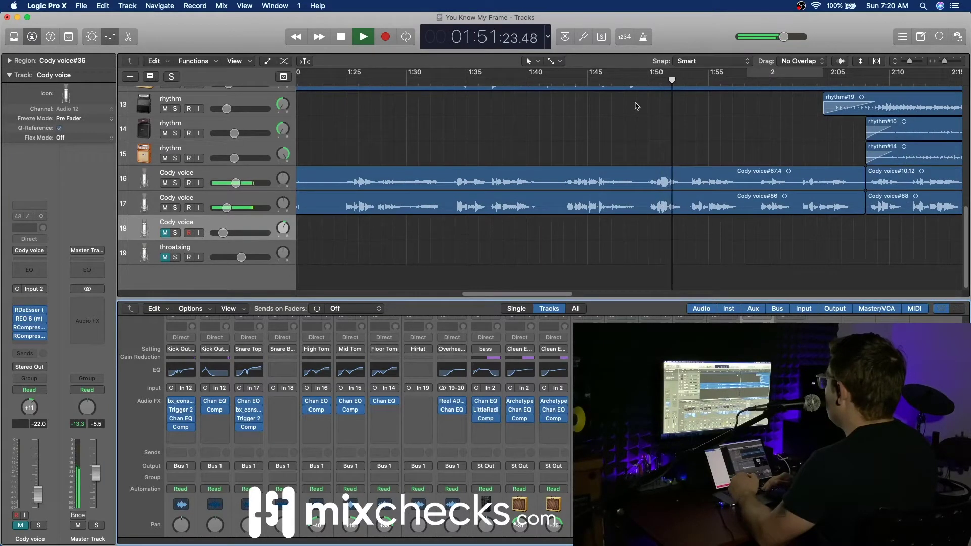
scroll(692, 181, right, 4)
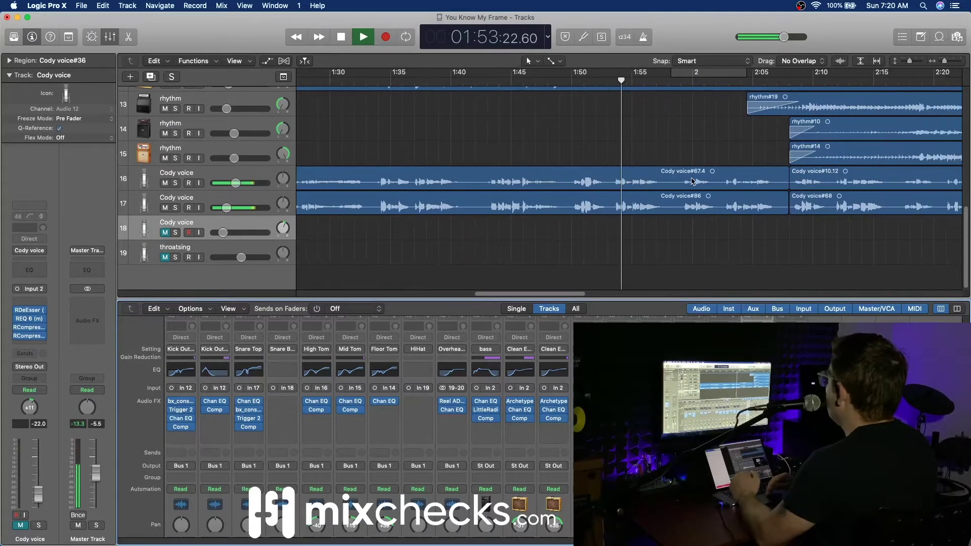
Play from about 2:25, unmute and solo vocal track 18, and raise its volume to -15.6 dB.
scroll(702, 247, down, 1)
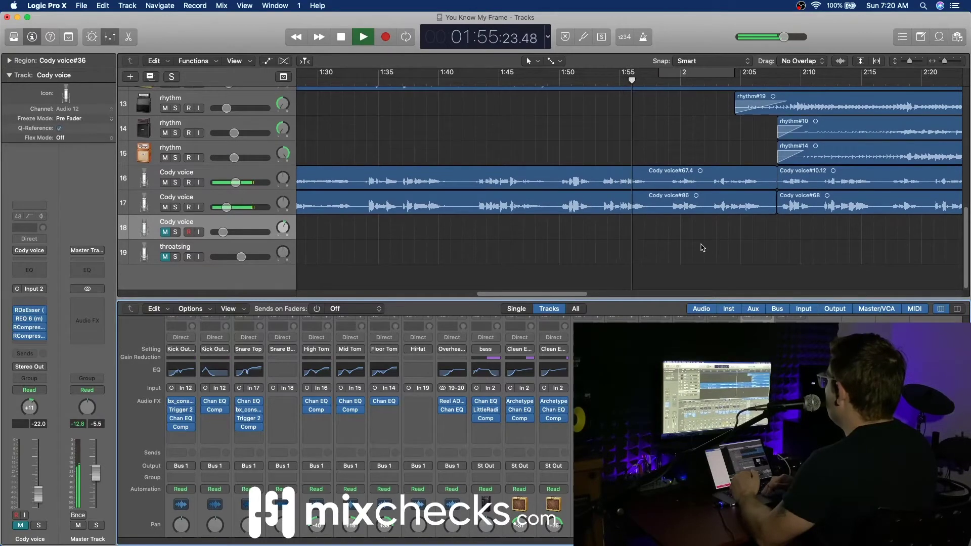
scroll(344, 425, down, 5)
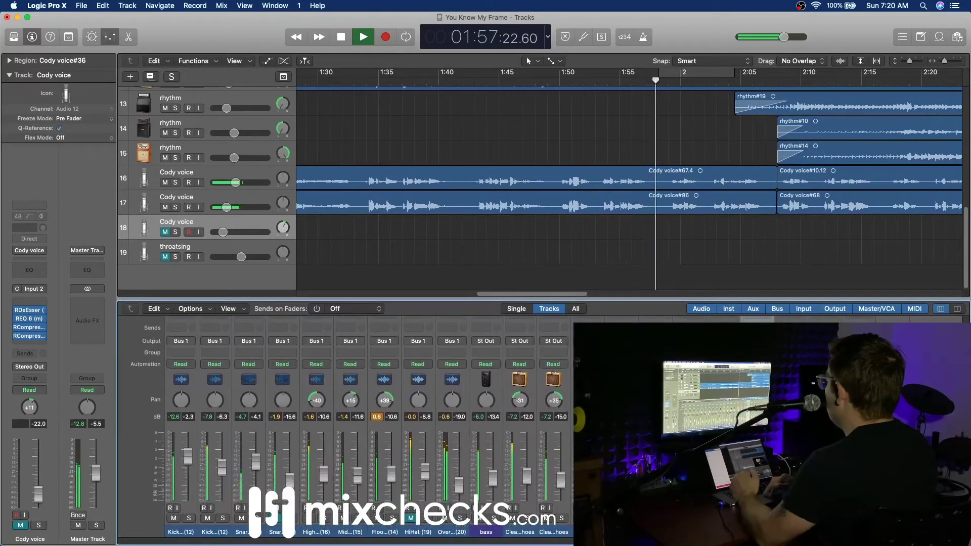
scroll(785, 130, right, 10)
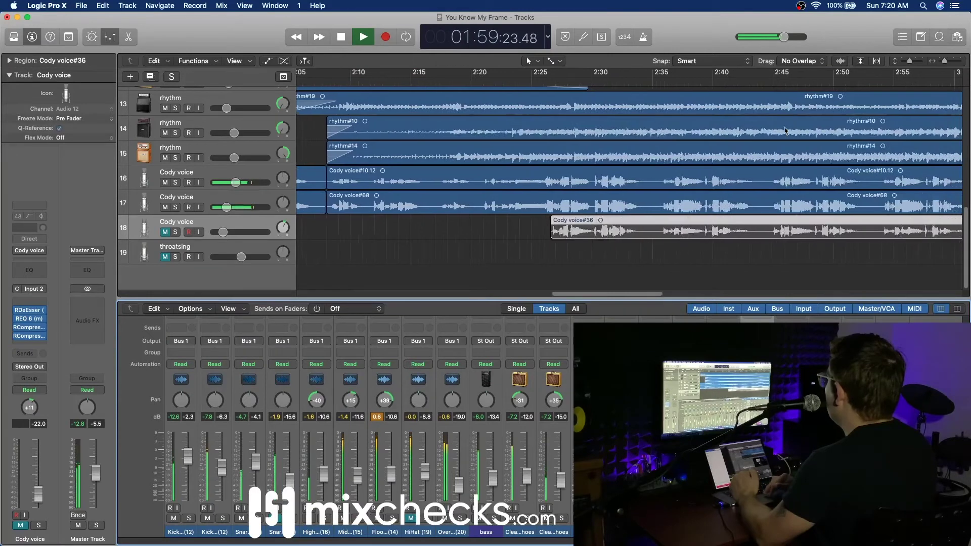
click(533, 82)
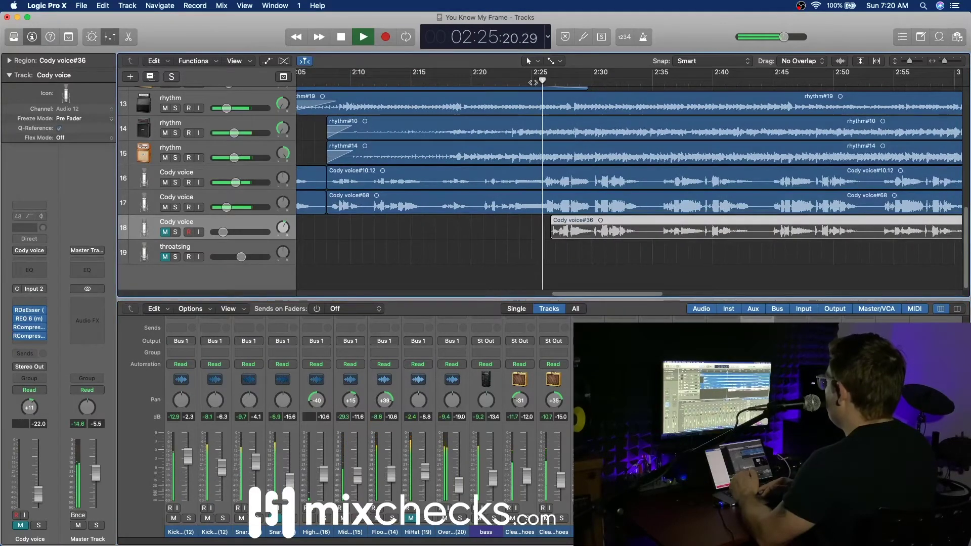
click(165, 232)
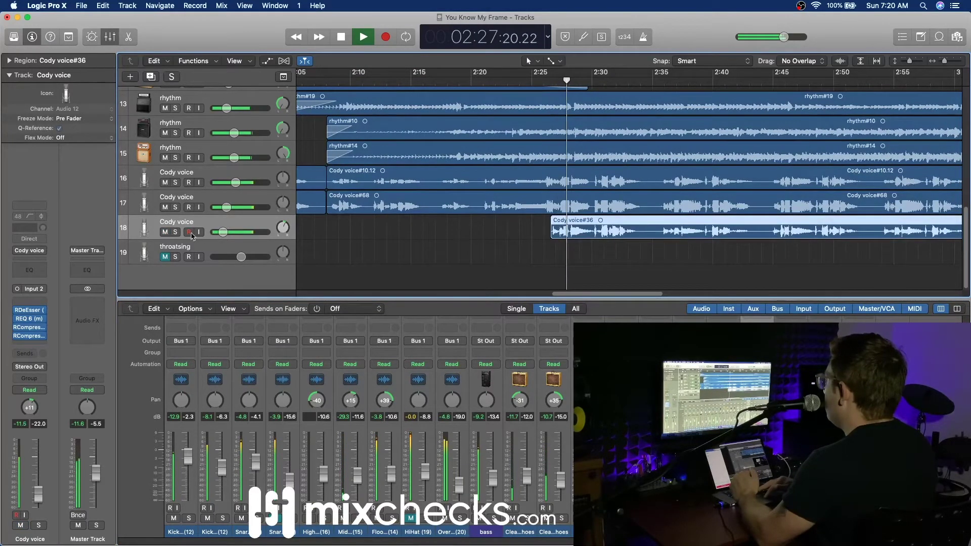
click(176, 232)
drag(222, 233, 228, 233)
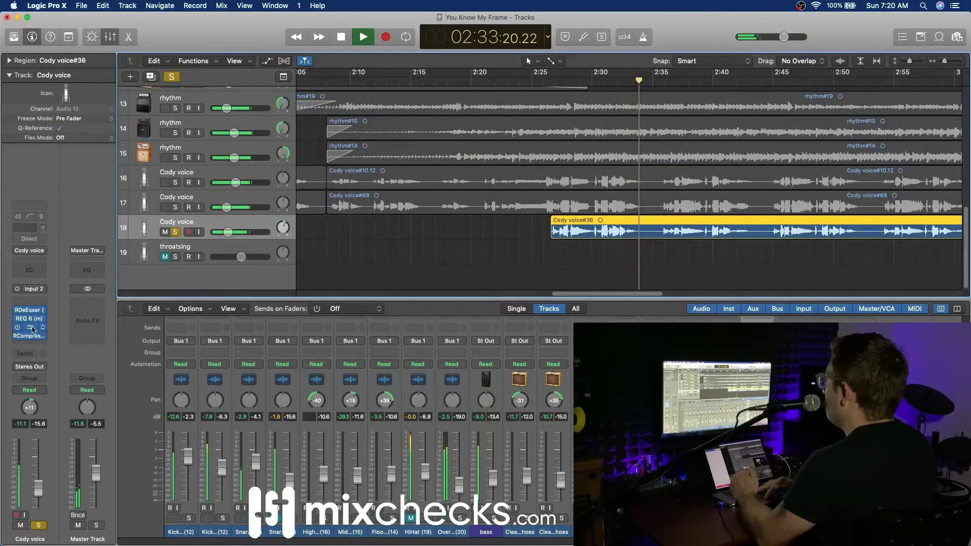
Check the settings of the first RCompressor insert on vocal track 18.
click(28, 328)
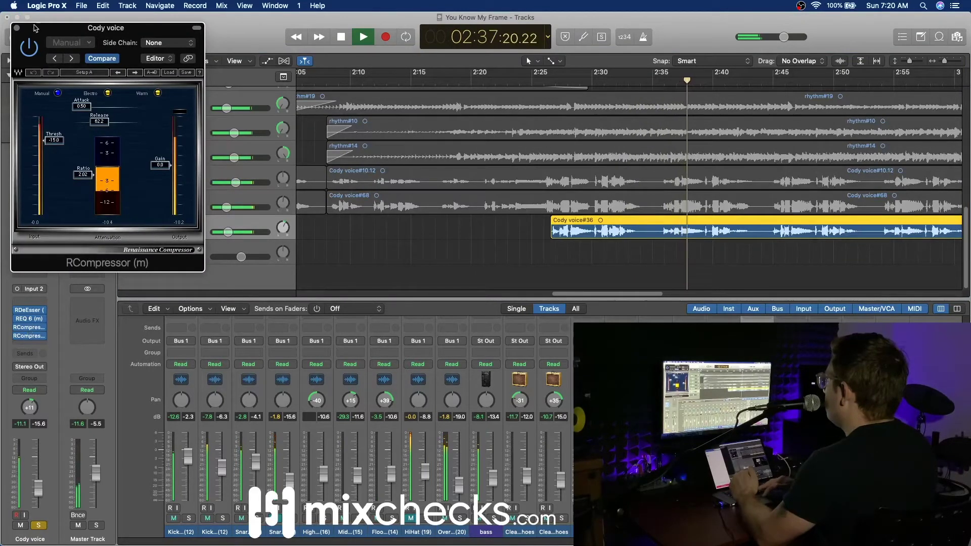
click(29, 329)
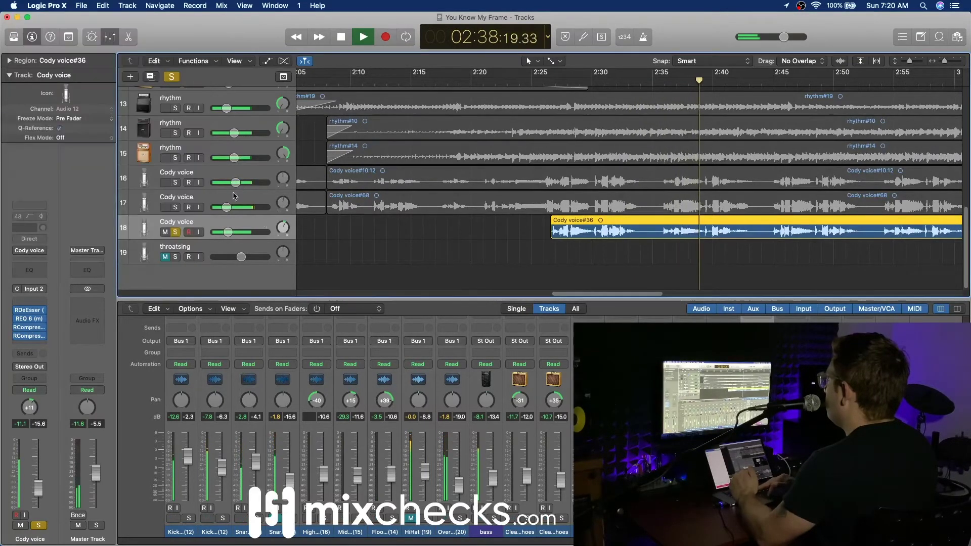
Unsolo vocal track 18, lower its volume to -17.0 dB, and set its pan to +15.
click(177, 232)
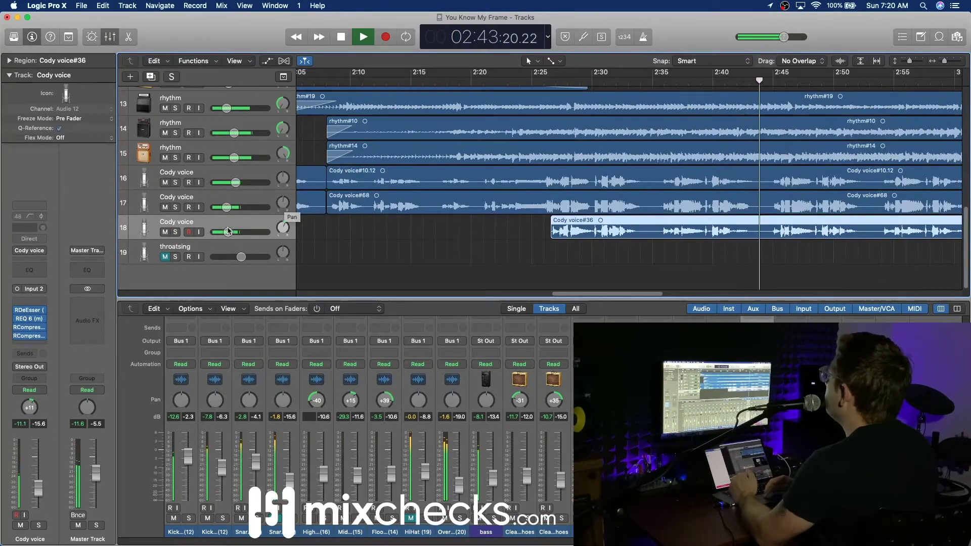
drag(229, 232, 225, 232)
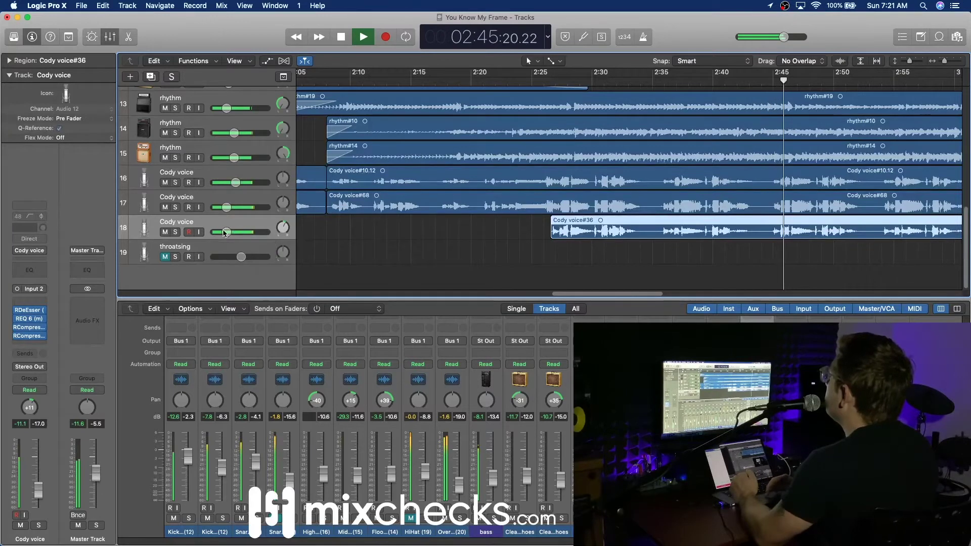
click(283, 229)
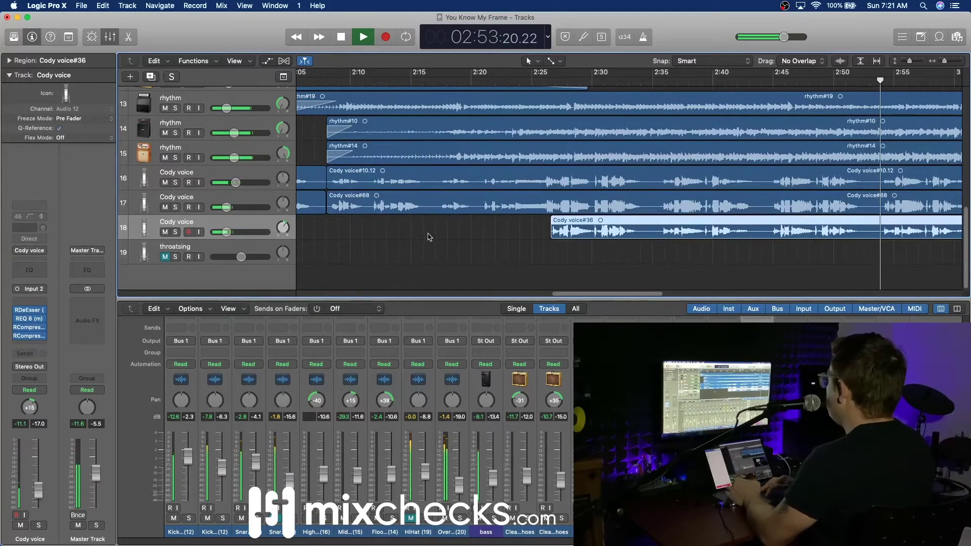
Show track automation, stop playback, and choose absolute Pan as vocal track 17's automation parameter.
key(a)
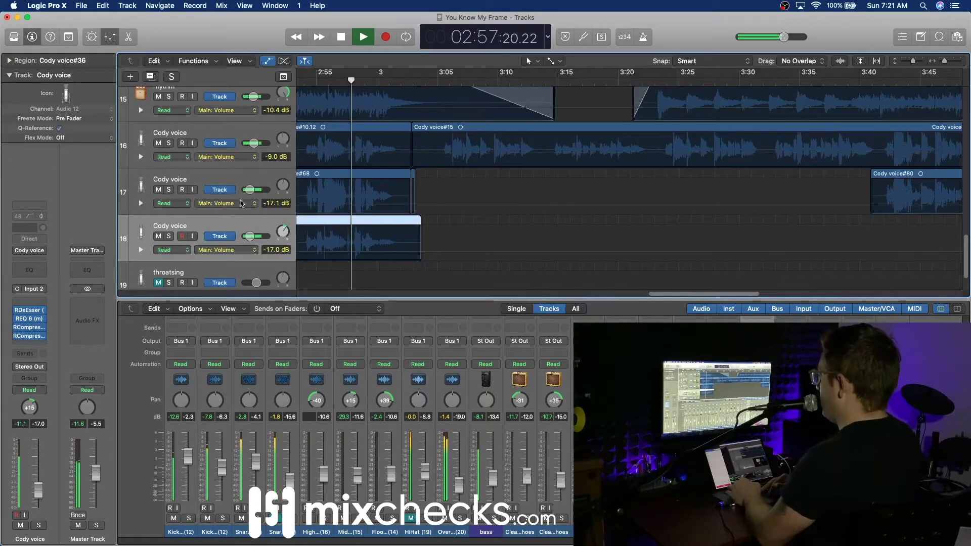
scroll(456, 197, left, 10)
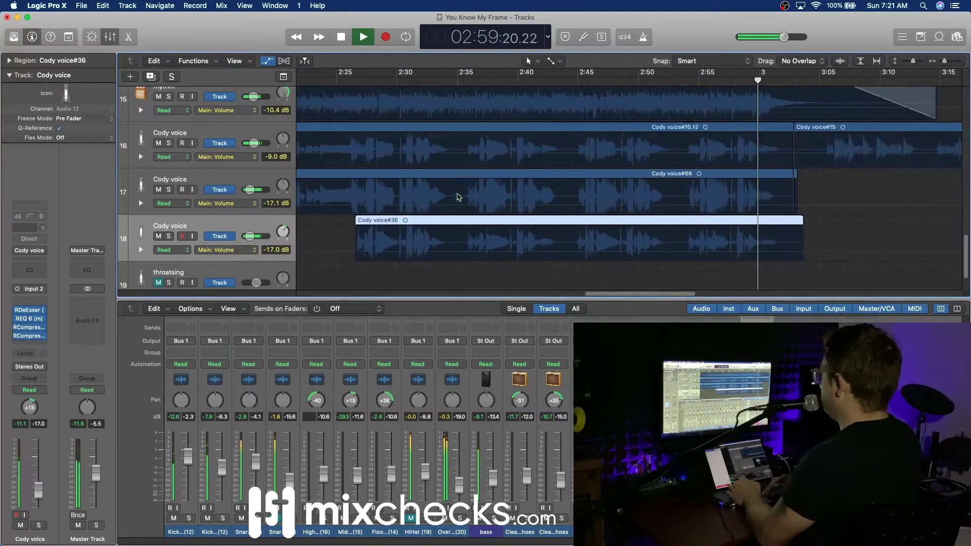
key(space)
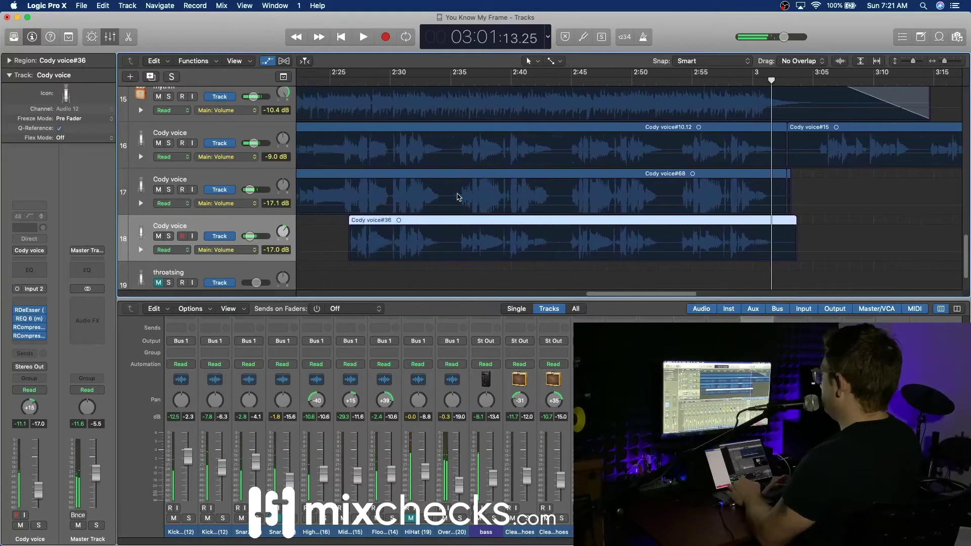
scroll(379, 200, left, 4)
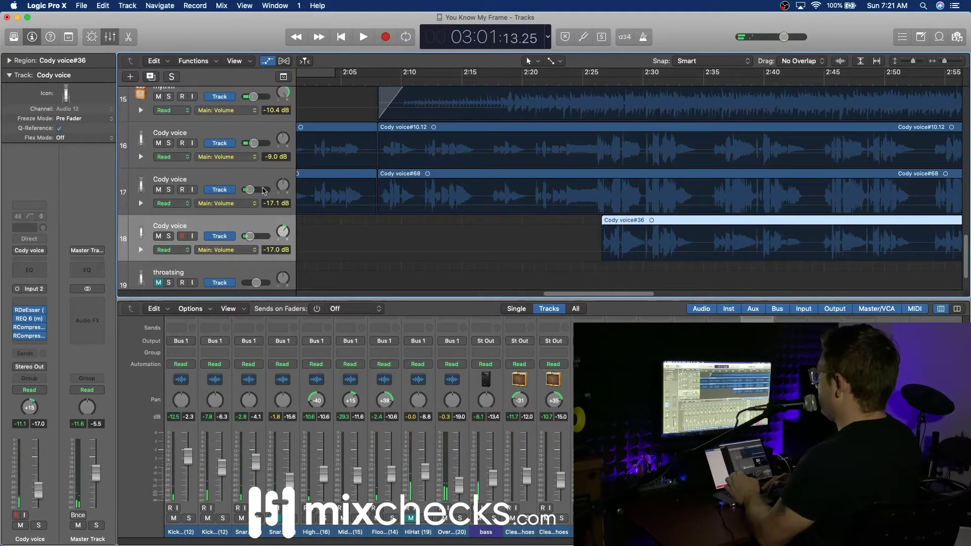
click(224, 204)
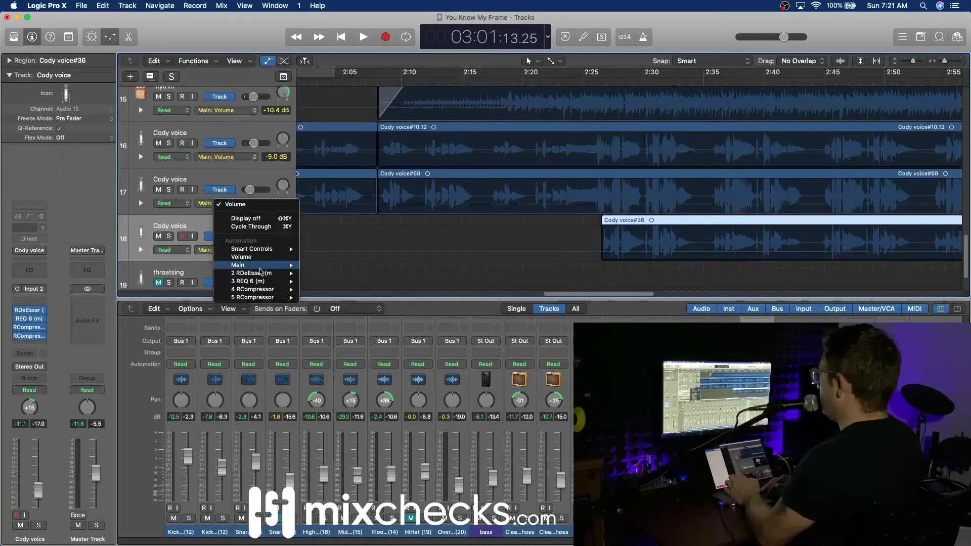
mouse_move(260, 270)
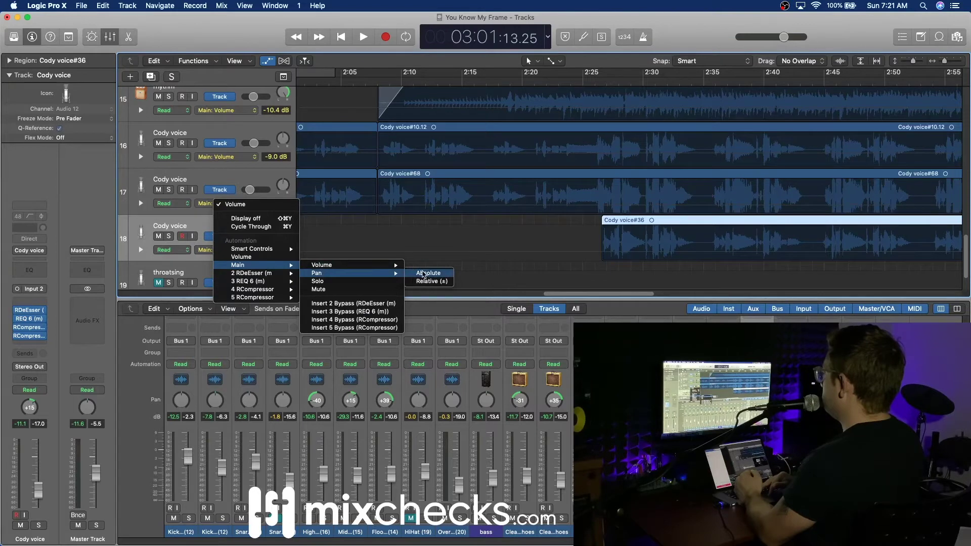
click(424, 274)
Automate vocal track 17's pan to ramp to -15 at about 2:26, where track 18's region begins, and play it back.
click(602, 198)
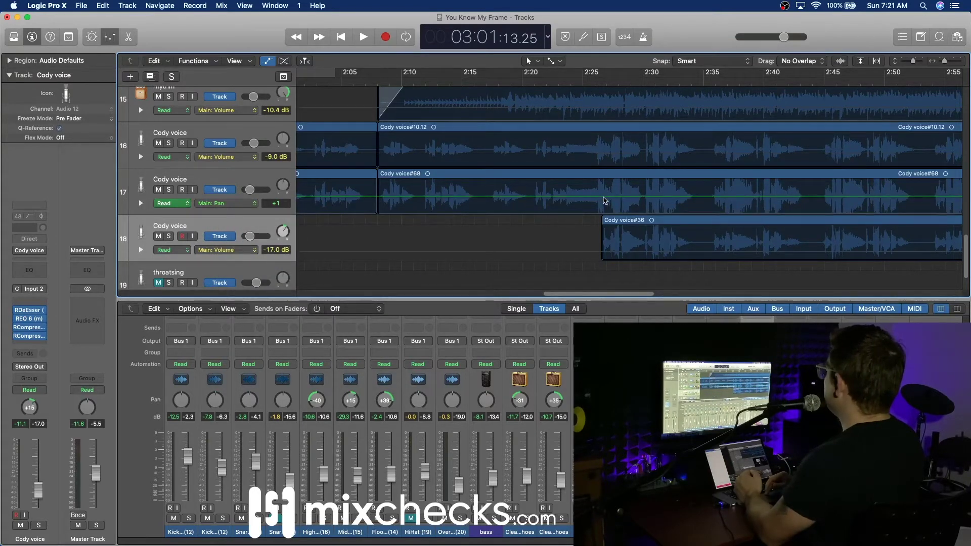
drag(612, 196, 618, 192)
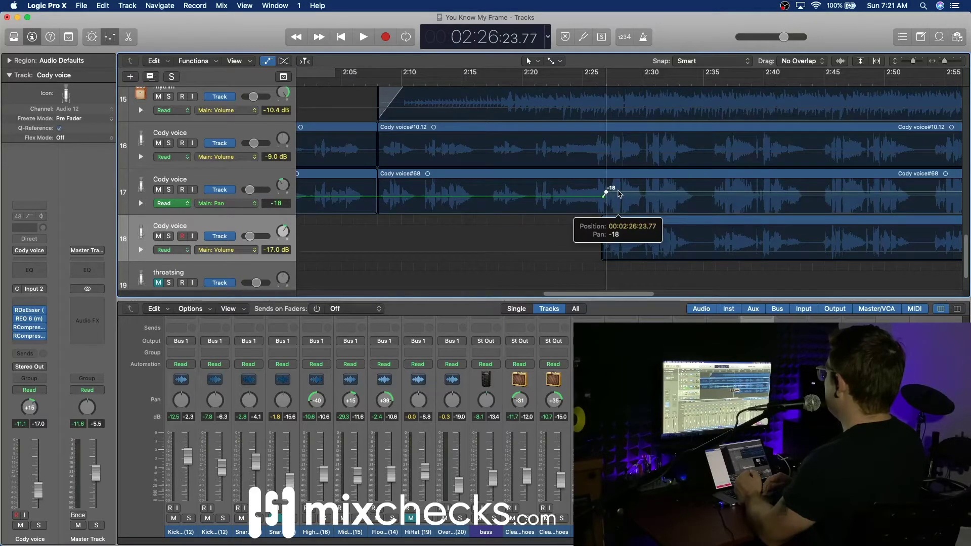
drag(620, 194, 609, 197)
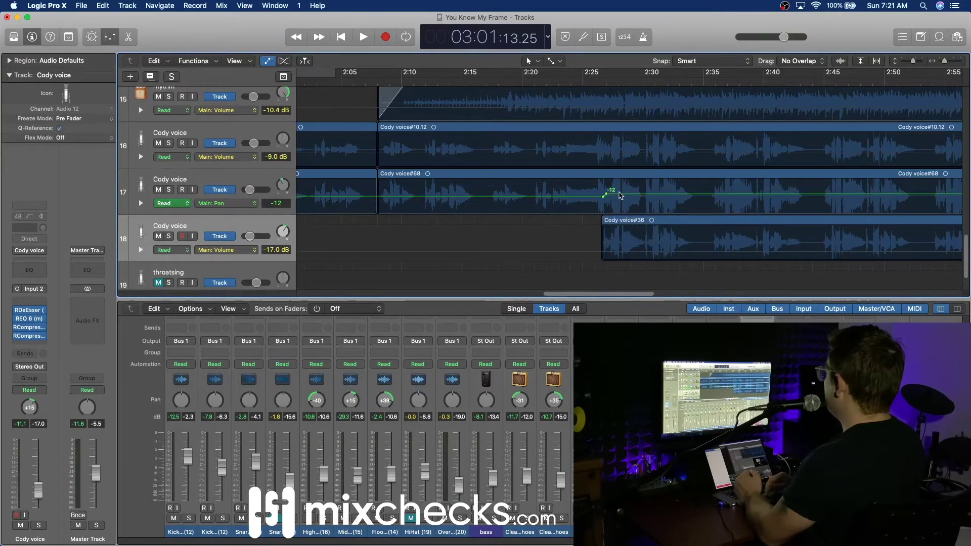
click(621, 196)
drag(604, 197, 601, 197)
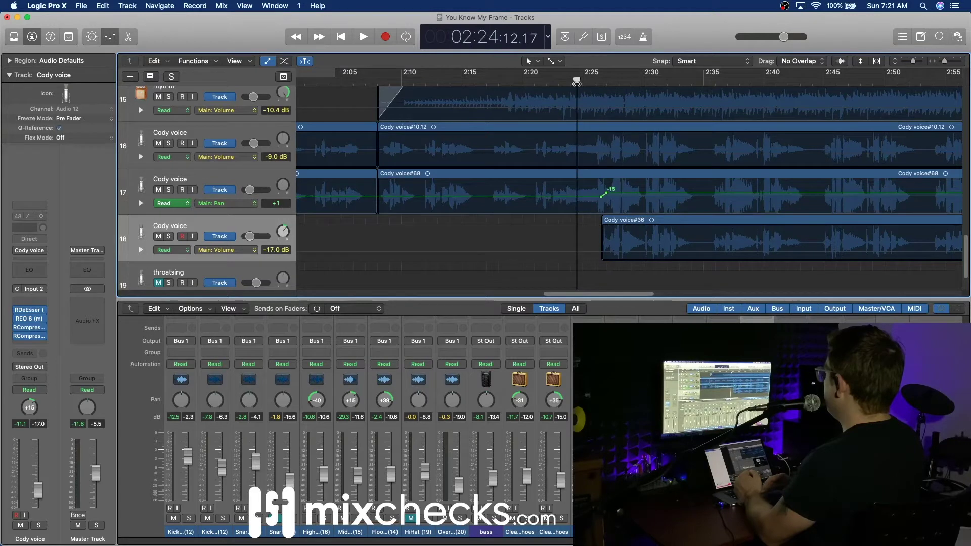
key(space)
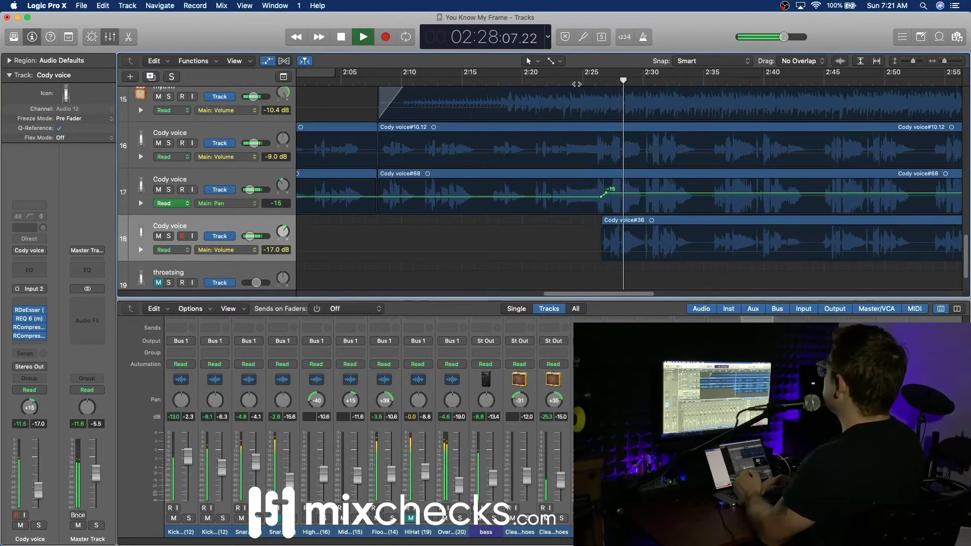
drag(601, 197, 605, 195)
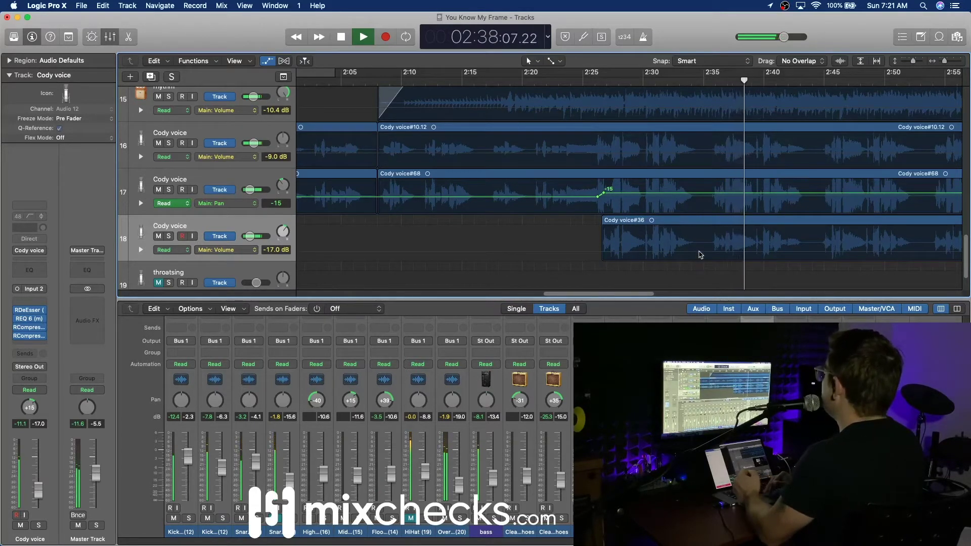
Look over the remaining regions of vocal tracks 17 to 19 and hide the track automation.
scroll(698, 253, right, 5)
scroll(701, 254, right, 4)
scroll(700, 255, left, 5)
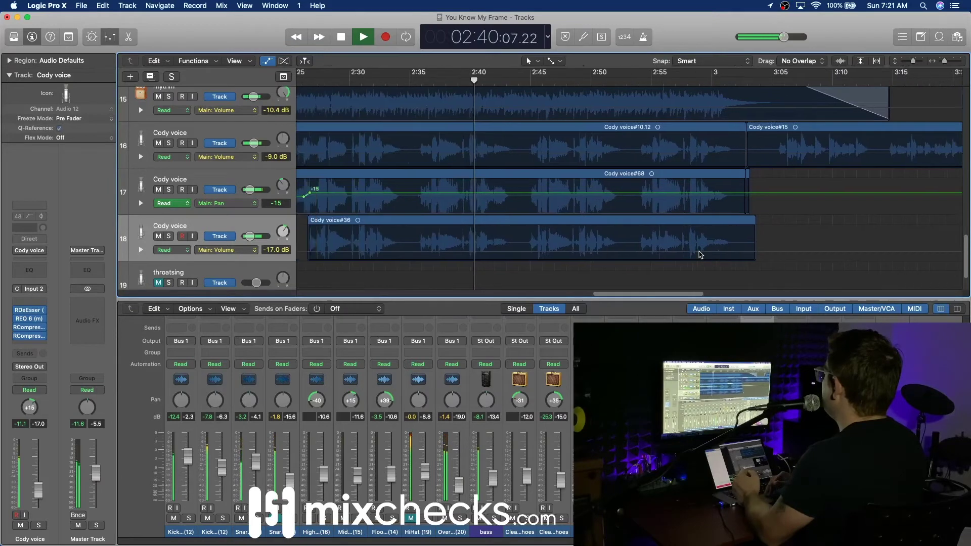
scroll(700, 254, right, 20)
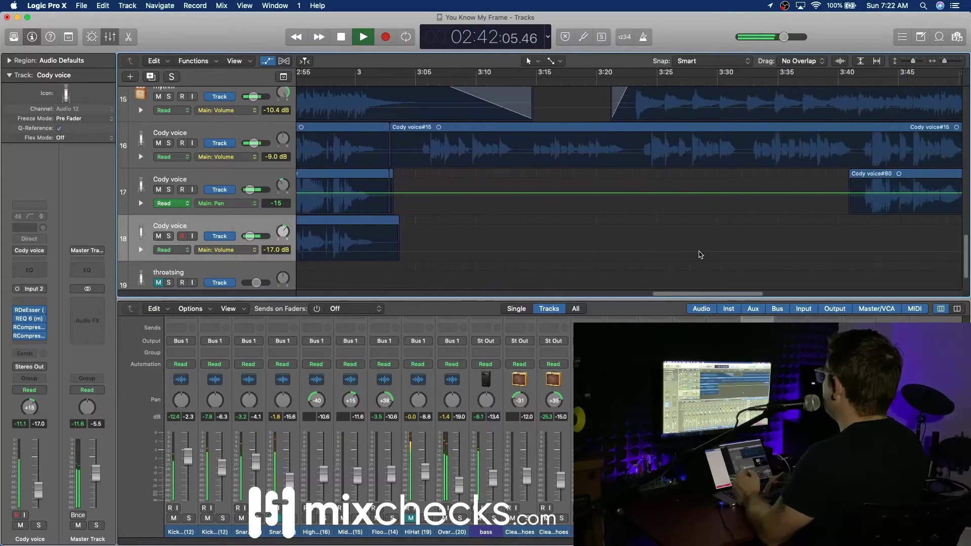
scroll(701, 254, down, 1)
scroll(700, 255, right, 3)
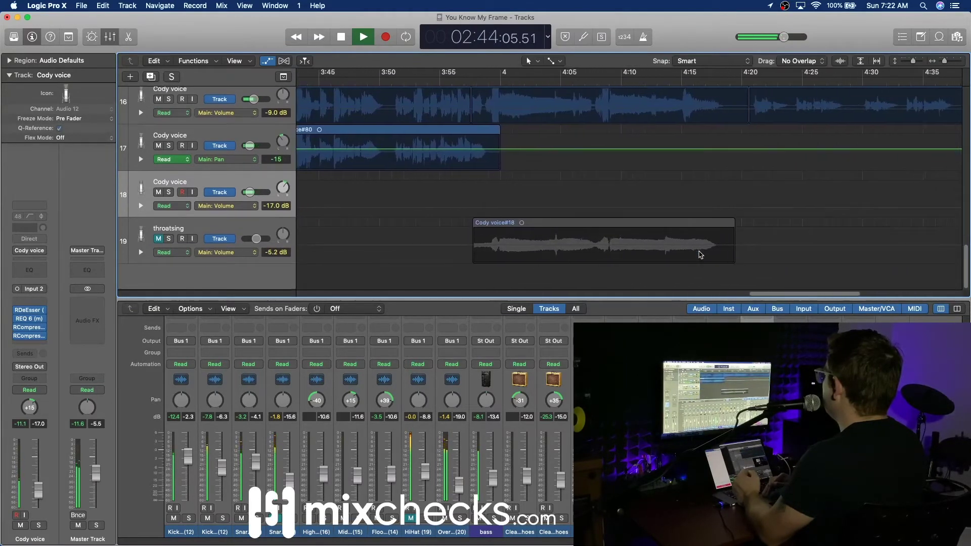
scroll(373, 197, left, 6)
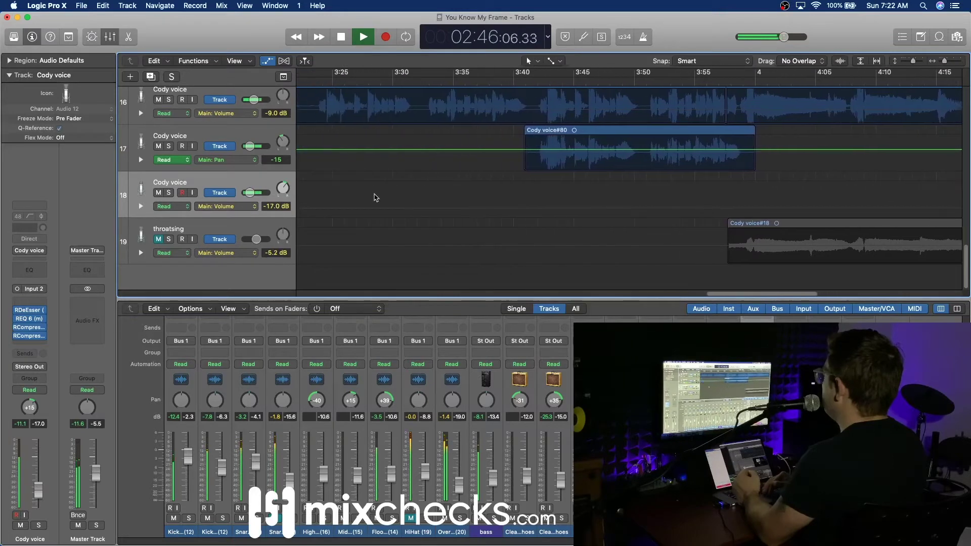
key(super+Up)
scroll(569, 204, left, 15)
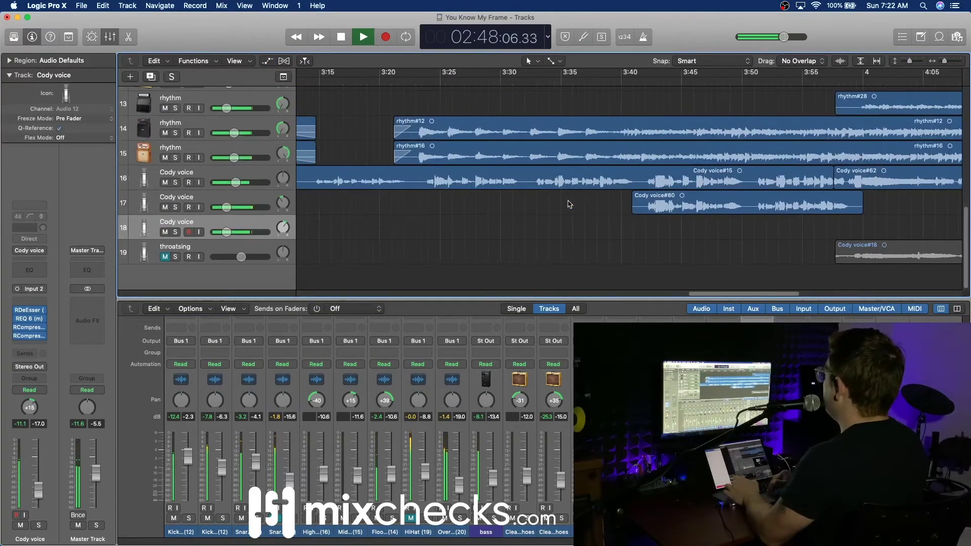
Play the drum tracks from about 2:45 to check the drum transition near 2:47.
scroll(569, 204, up, 10)
key(space)
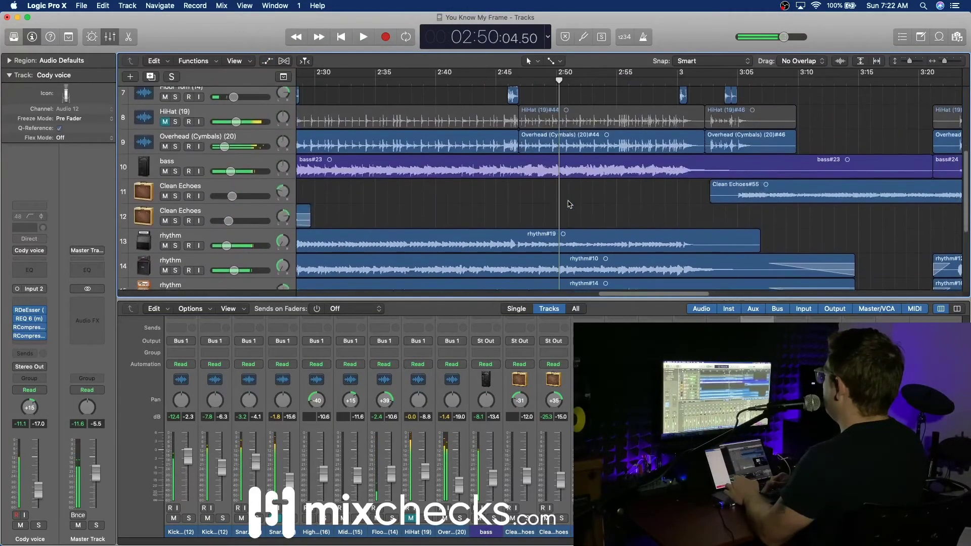
scroll(553, 186, down, 1)
click(501, 81)
key(space)
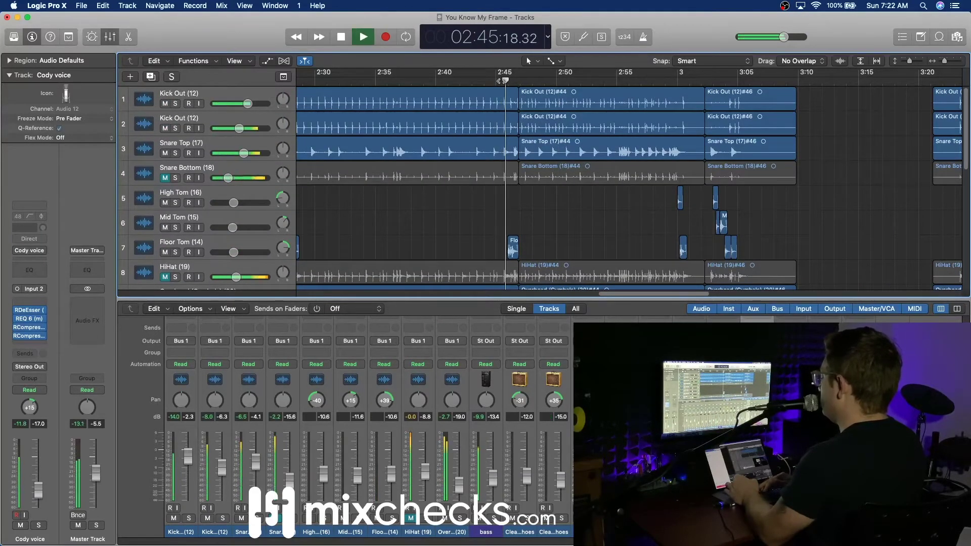
key(space)
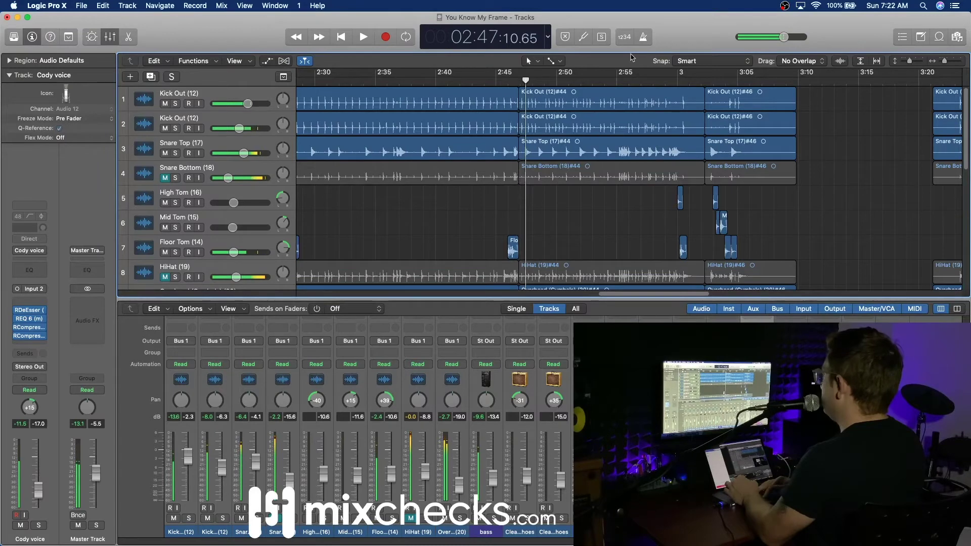
On both Kick Out tracks, shift the hits after the edit near 2:47 slightly earlier and move the region boundary slightly later.
drag(948, 62, 953, 63)
scroll(691, 105, left, 10)
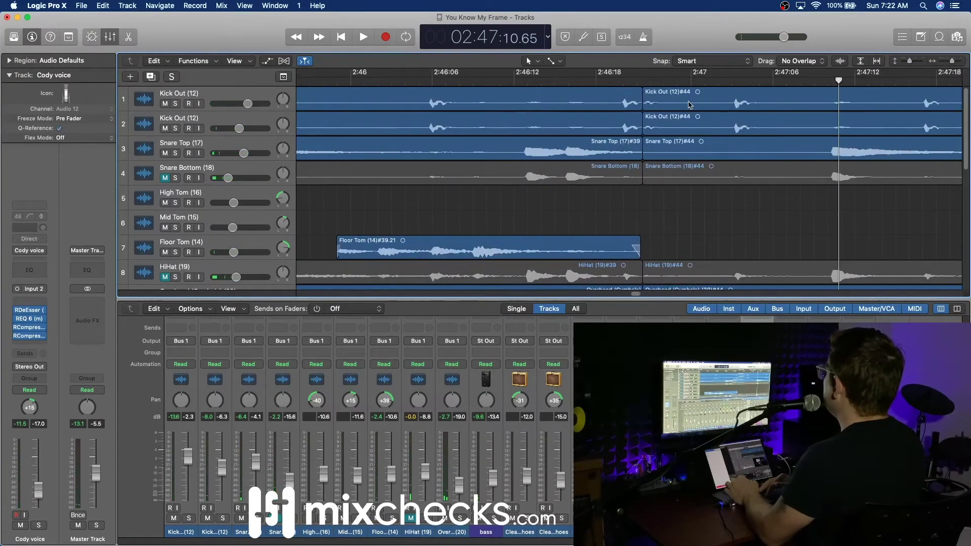
click(593, 84)
key(space)
key(space)
drag(647, 105, 663, 130)
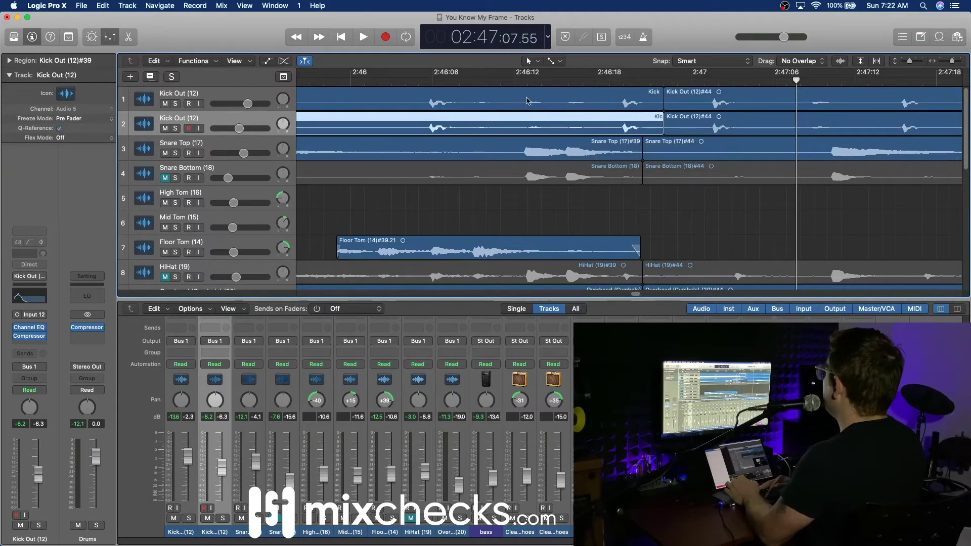
Play the edited kick passage from about 2:46 and check the drums that follow.
click(465, 79)
key(space)
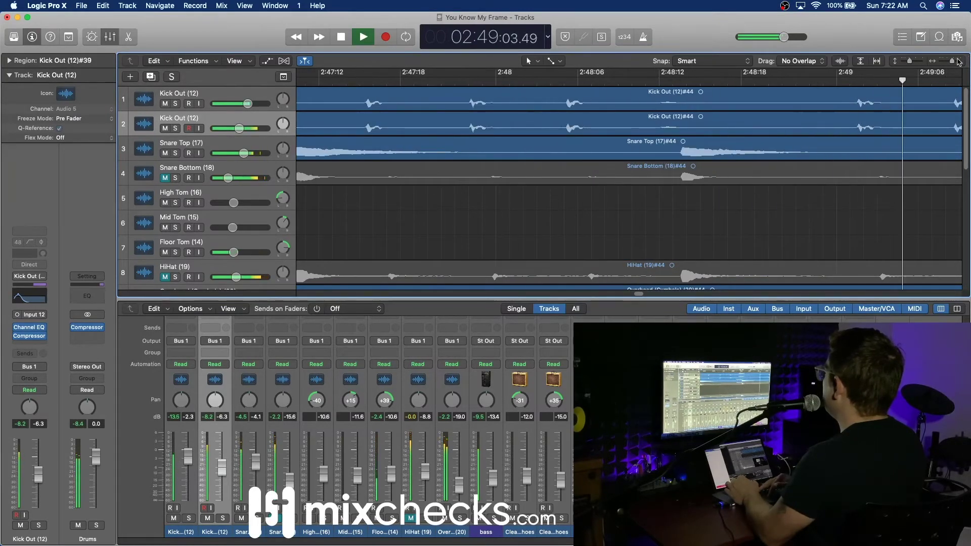
drag(953, 63, 944, 65)
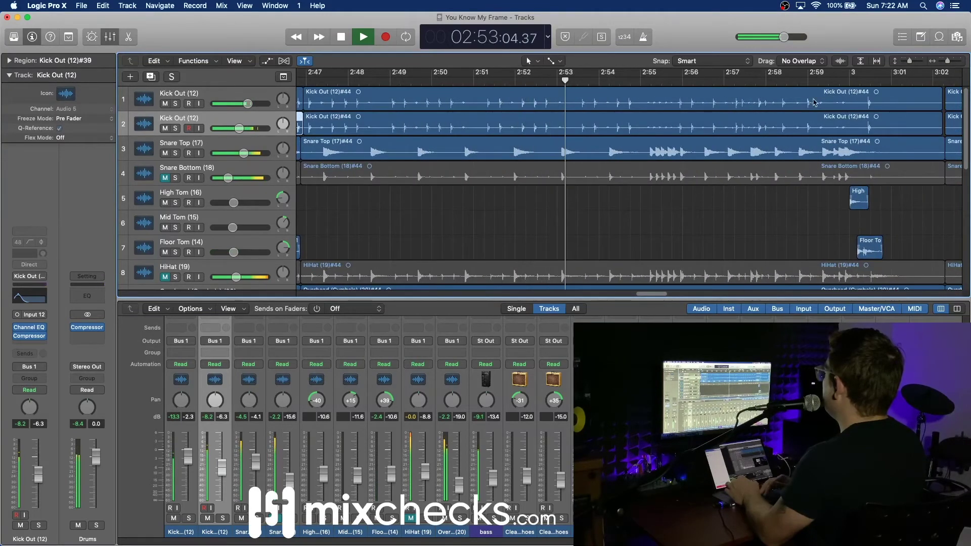
Stop playback and undo the hit timing and region boundary changes made near 2:47 on both Kick Out tracks.
key(space)
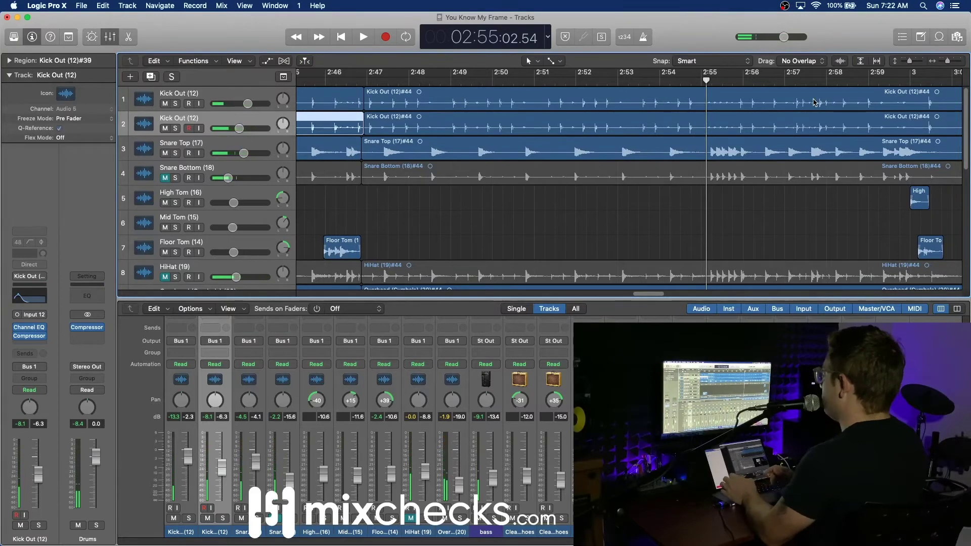
key(Up)
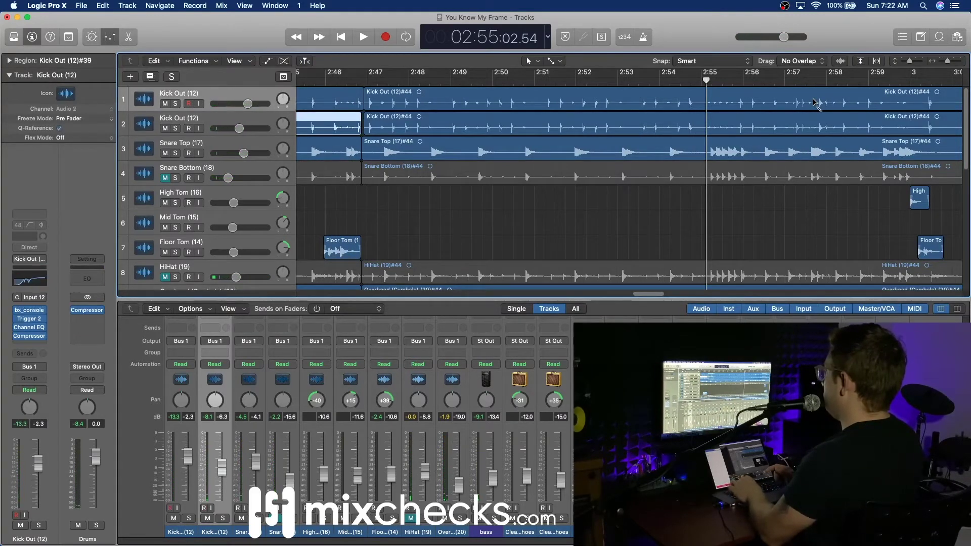
key(Down)
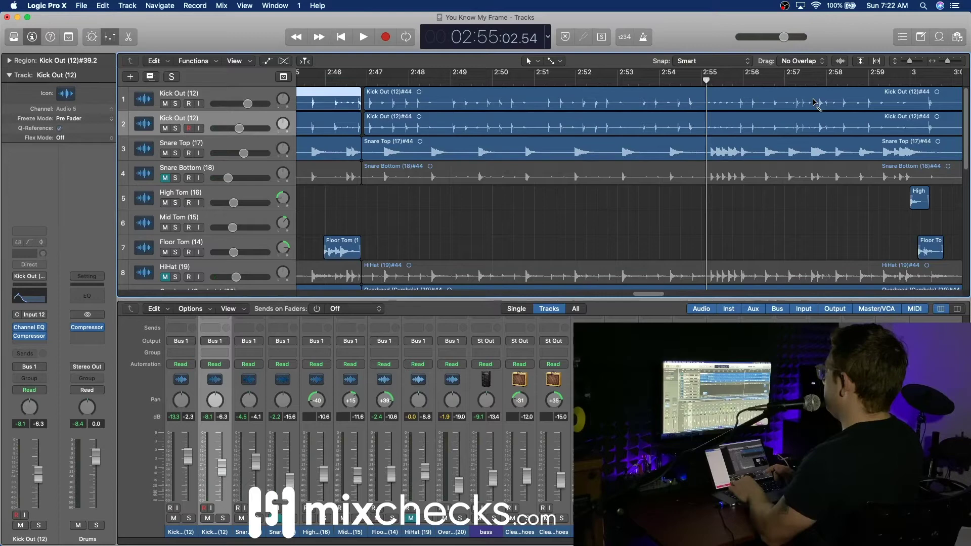
key(Up)
key(Up)
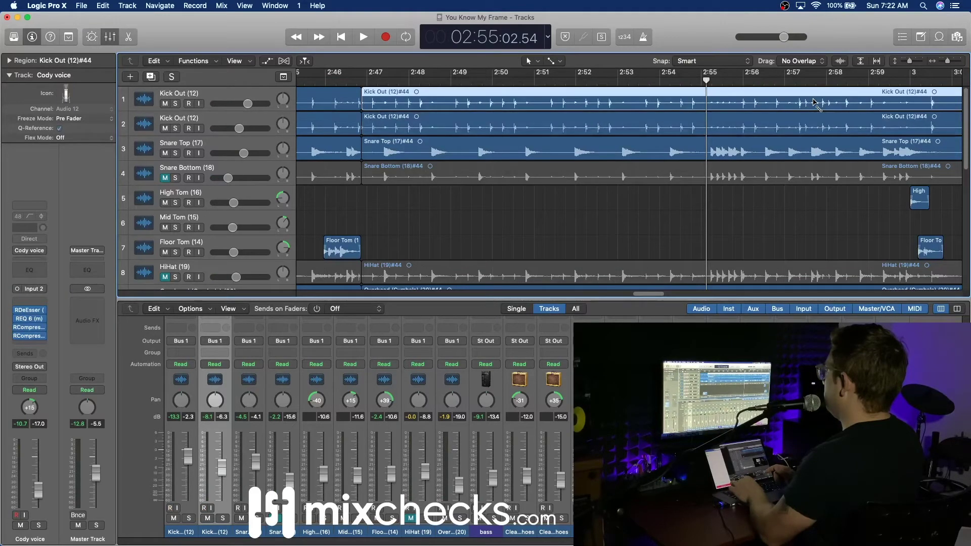
scroll(836, 117, right, 6)
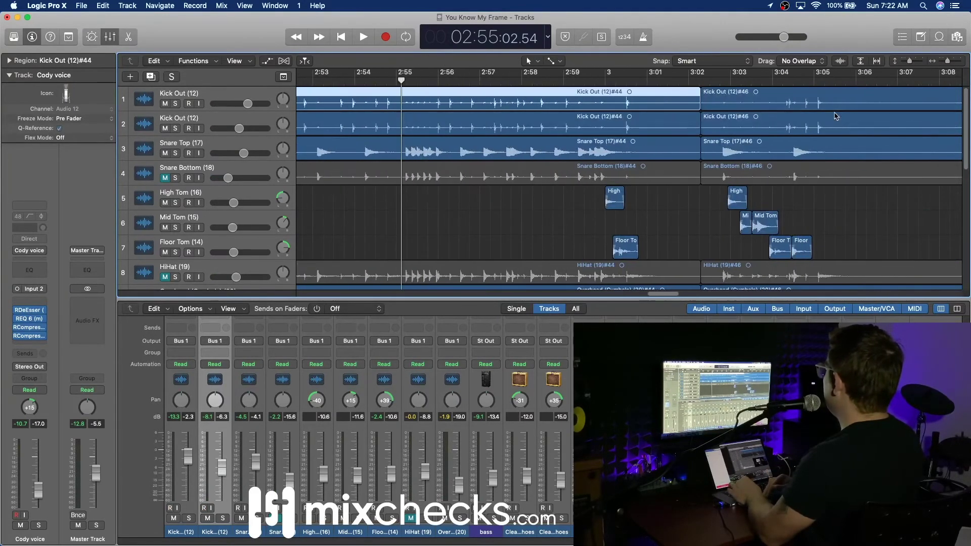
Play the restored drum transition from about 2:46 to find the unwanted kick hit.
scroll(836, 117, left, 10)
scroll(836, 117, left, 2)
click(535, 81)
key(space)
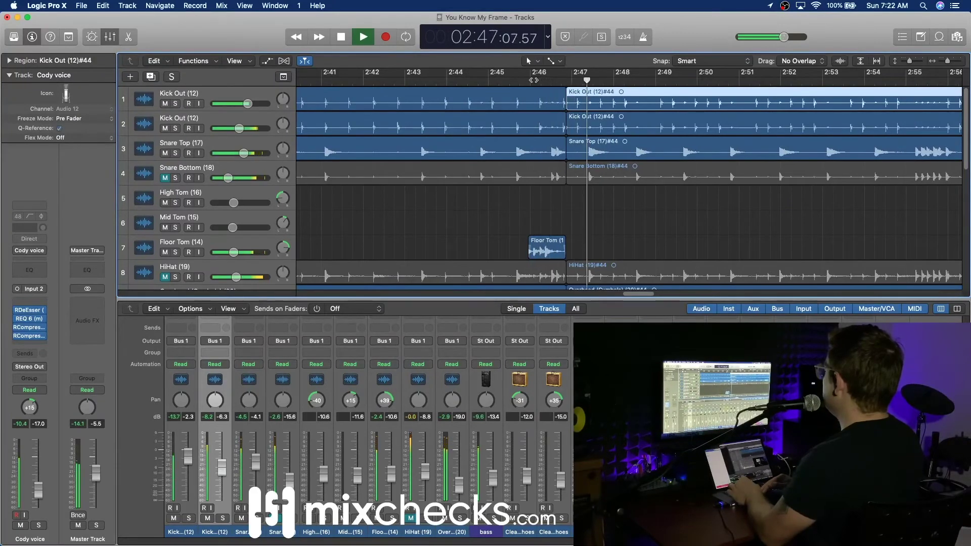
key(space)
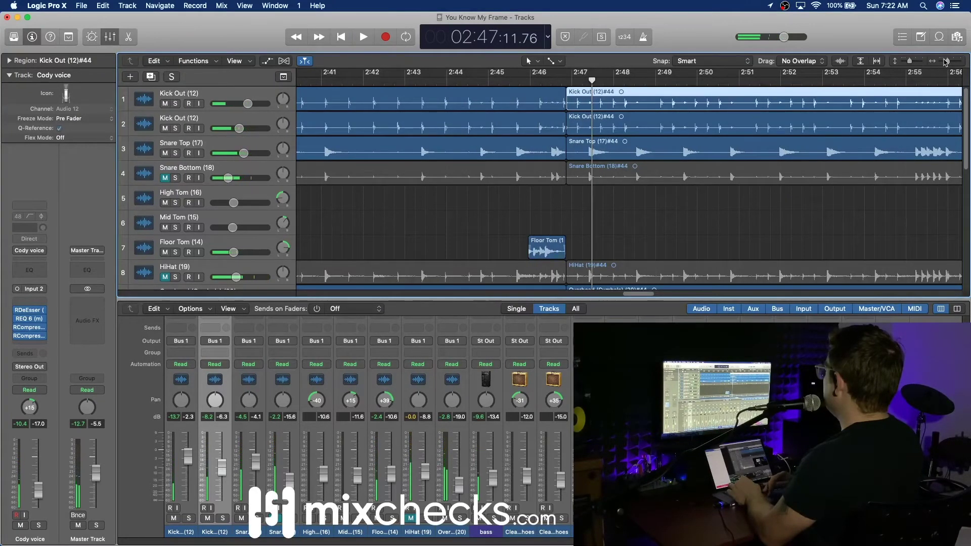
Split both Kick Out regions at about 2:46:23, just before 2:47, and delete the short pieces between the old edit and the split.
drag(947, 62, 955, 63)
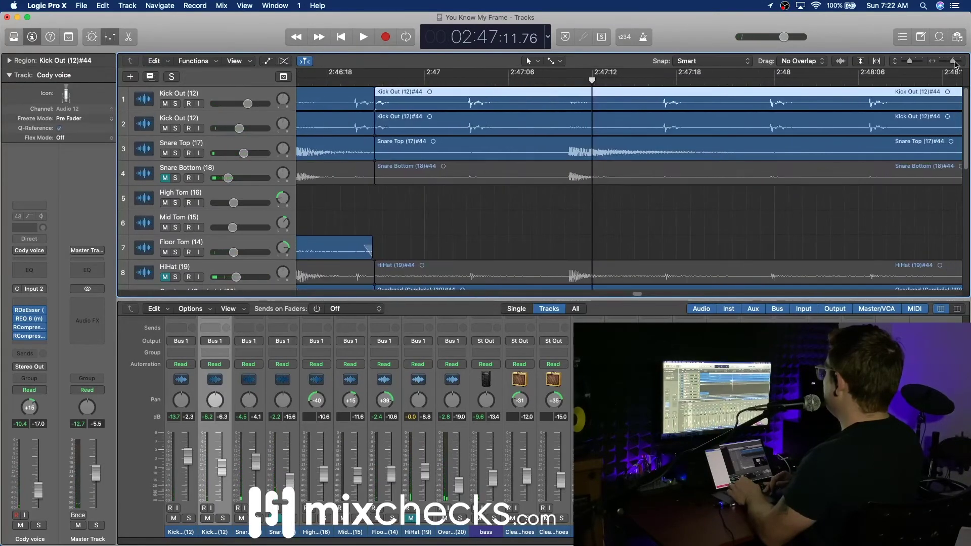
click(427, 105)
click(404, 82)
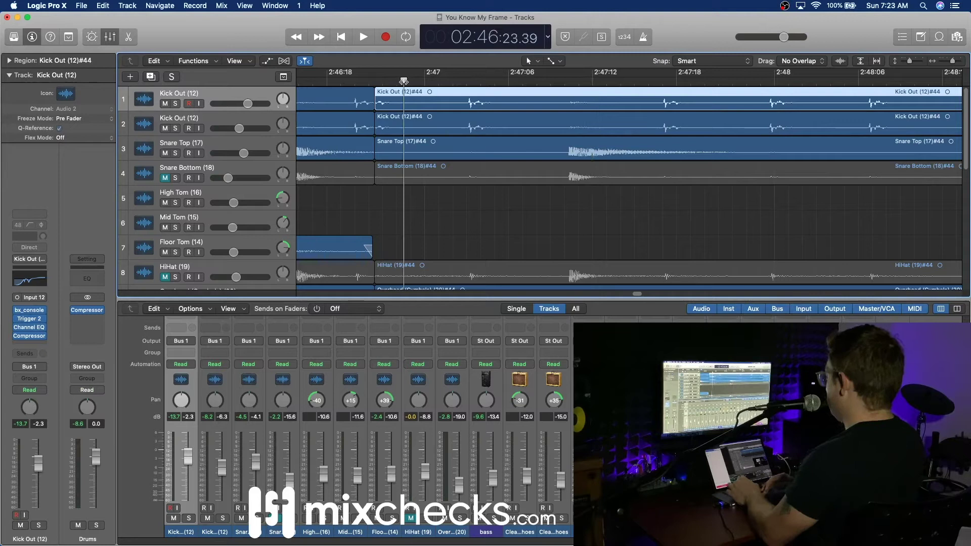
key(super+t)
click(428, 127)
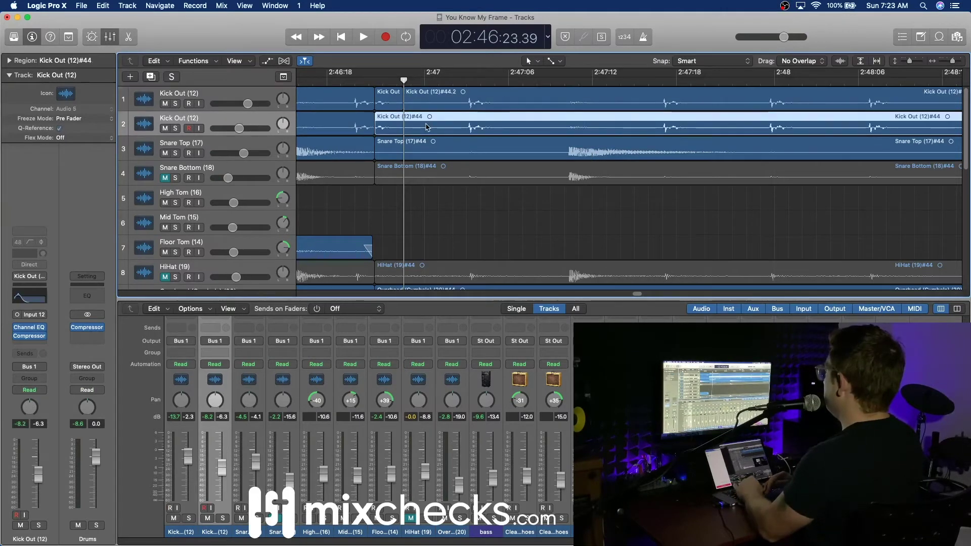
click(396, 98)
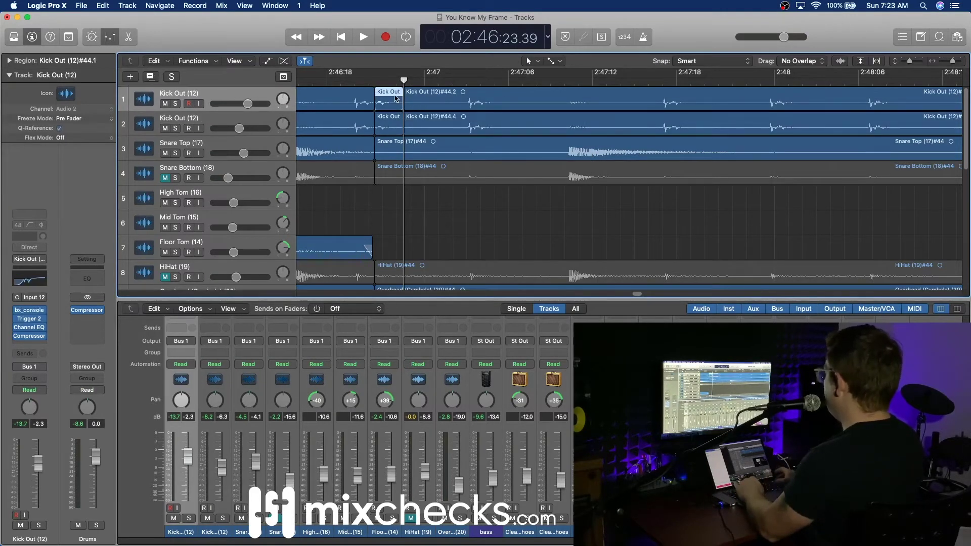
key(Delete)
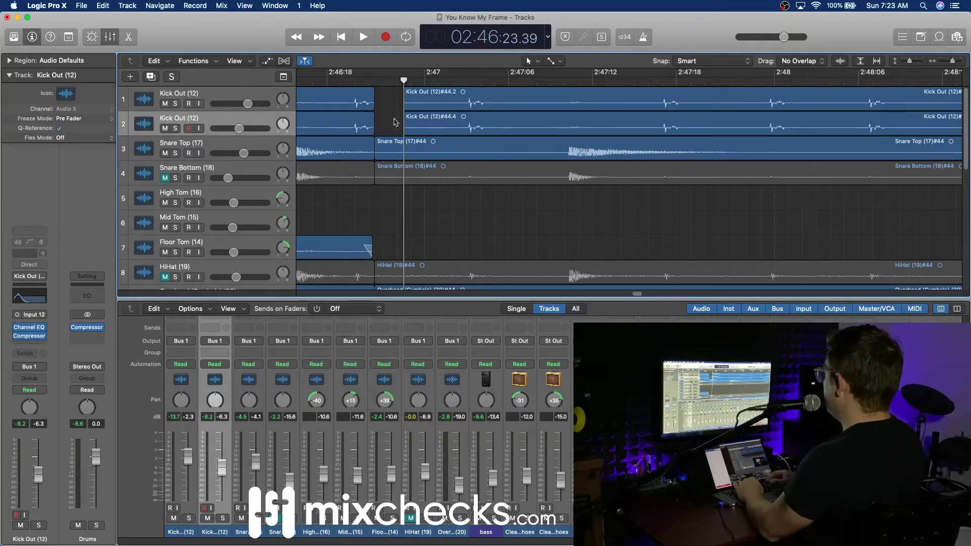
Play the drums from the new kick cut just before 2:47 and listen through the following passage.
key(space)
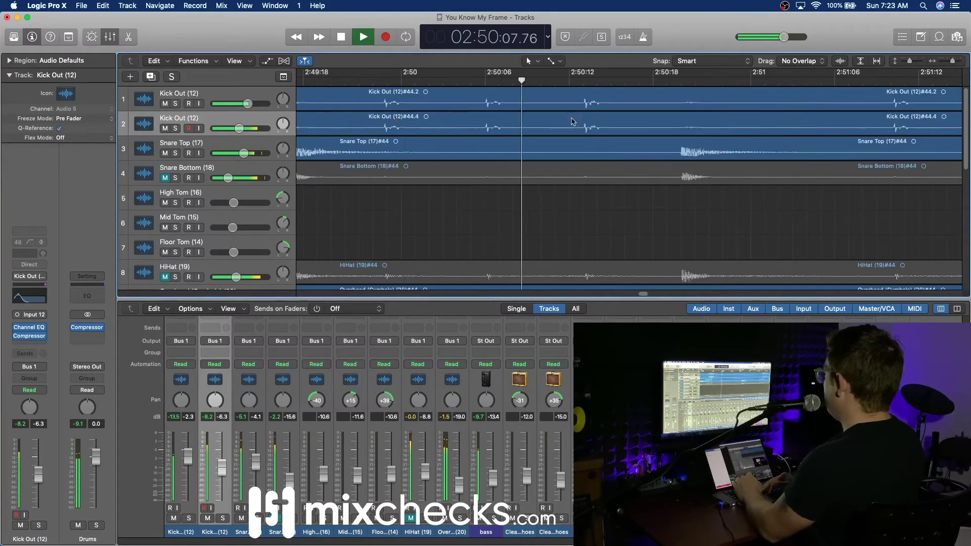
drag(953, 61, 944, 63)
scroll(763, 110, left, 5)
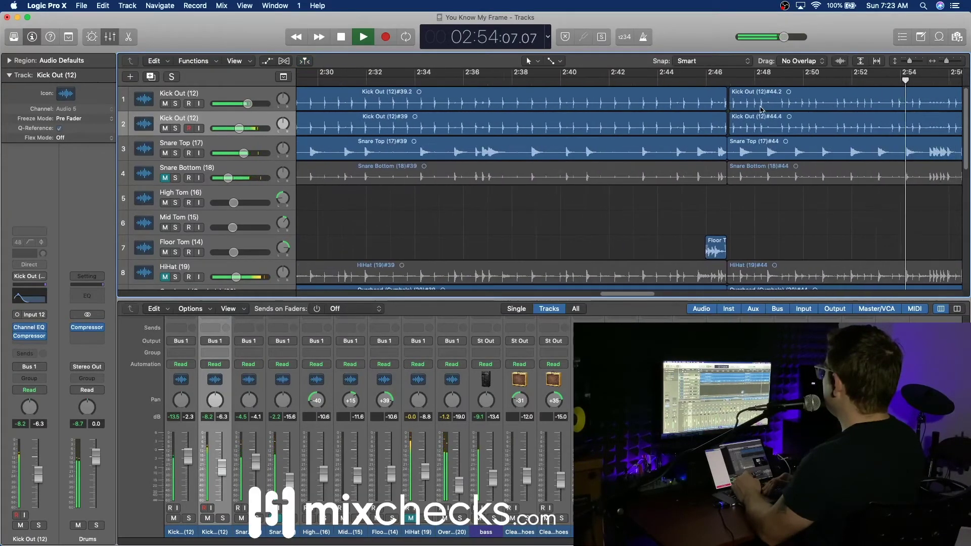
drag(949, 61, 951, 61)
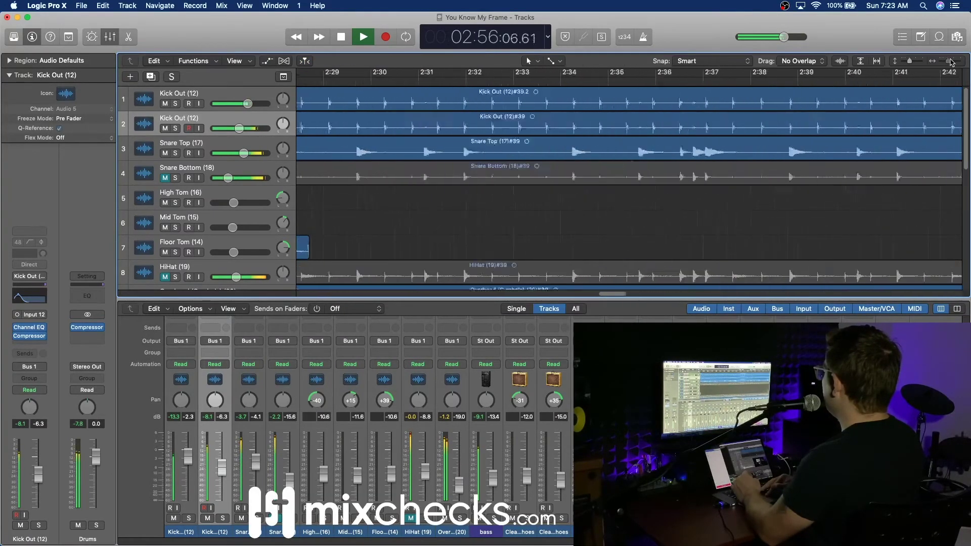
scroll(851, 151, right, 10)
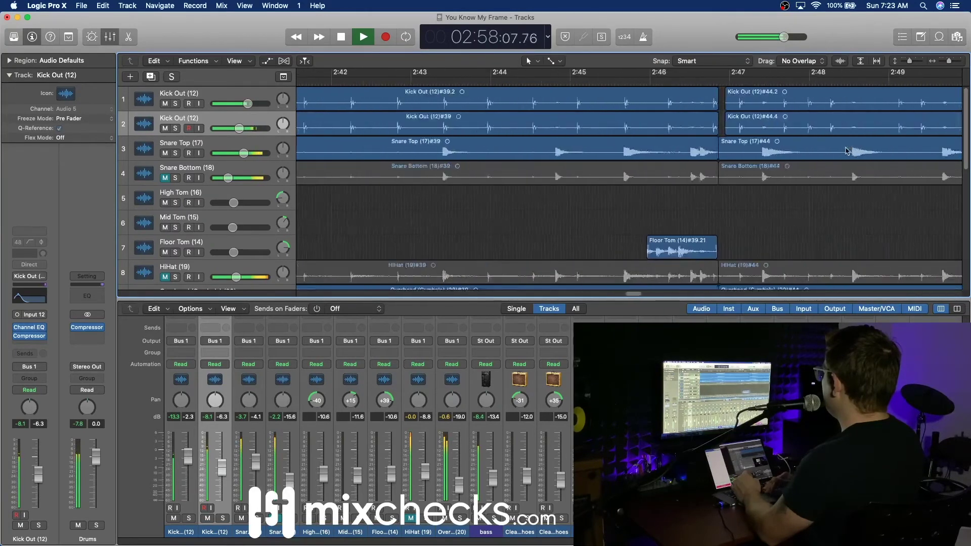
key(space)
Replay the drum transition from shortly before 2:47 and listen on past the fill at 3:00.
scroll(683, 121, left, 5)
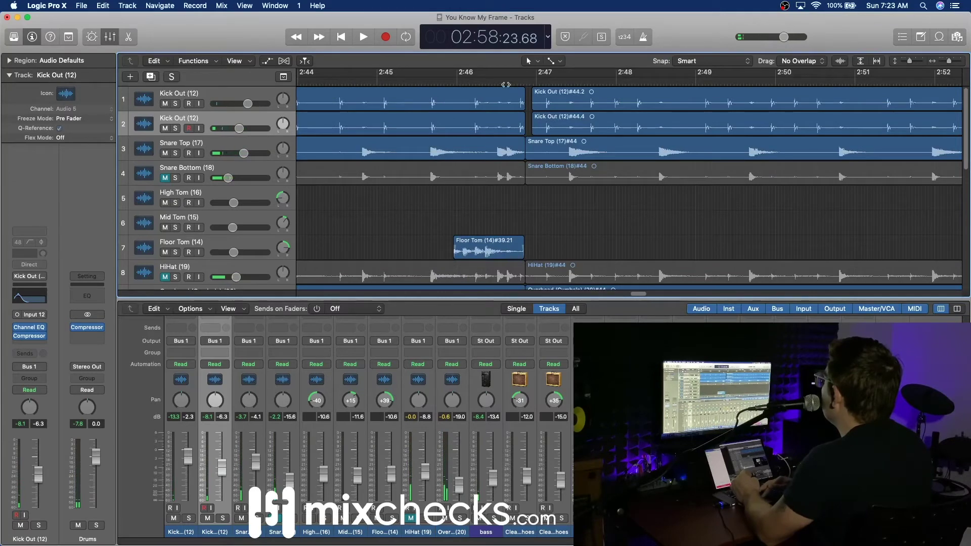
key(space)
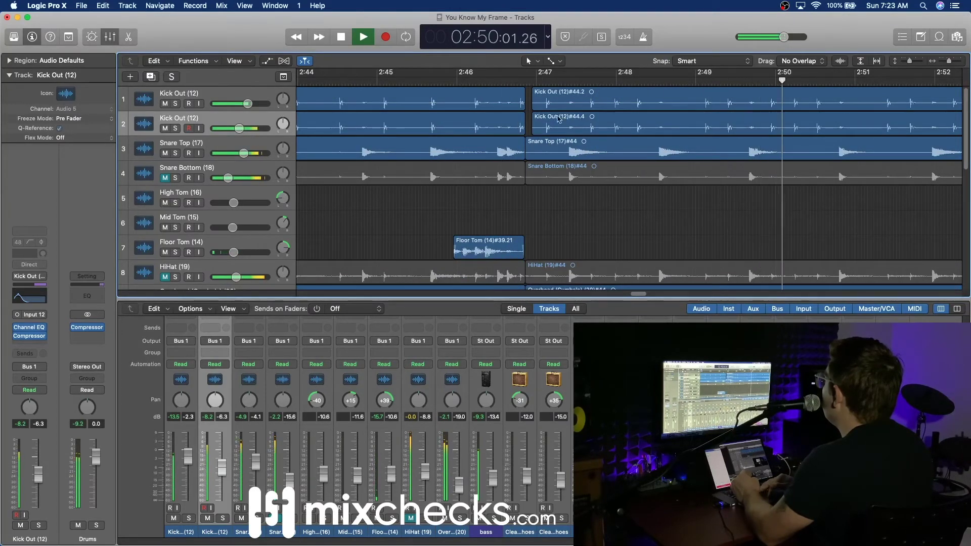
scroll(609, 142, right, 6)
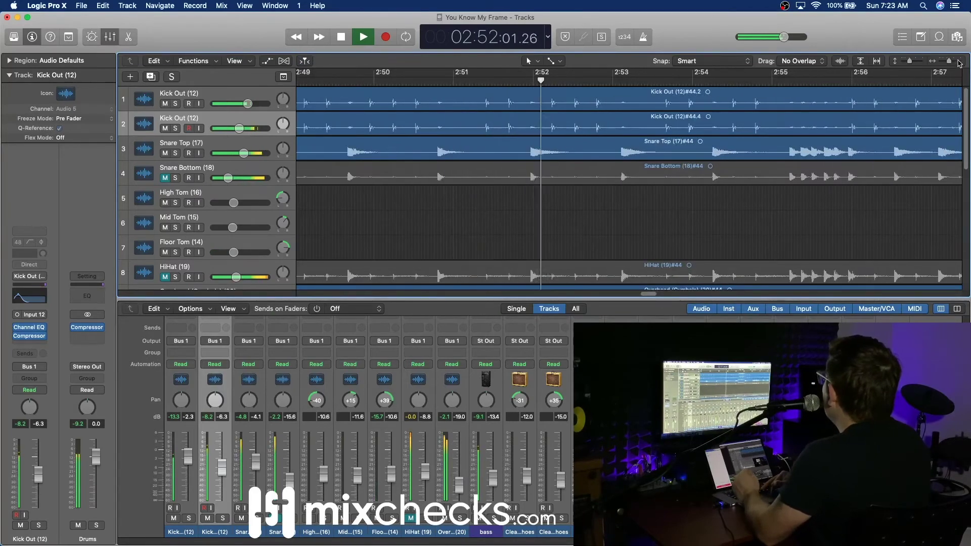
drag(949, 60, 939, 60)
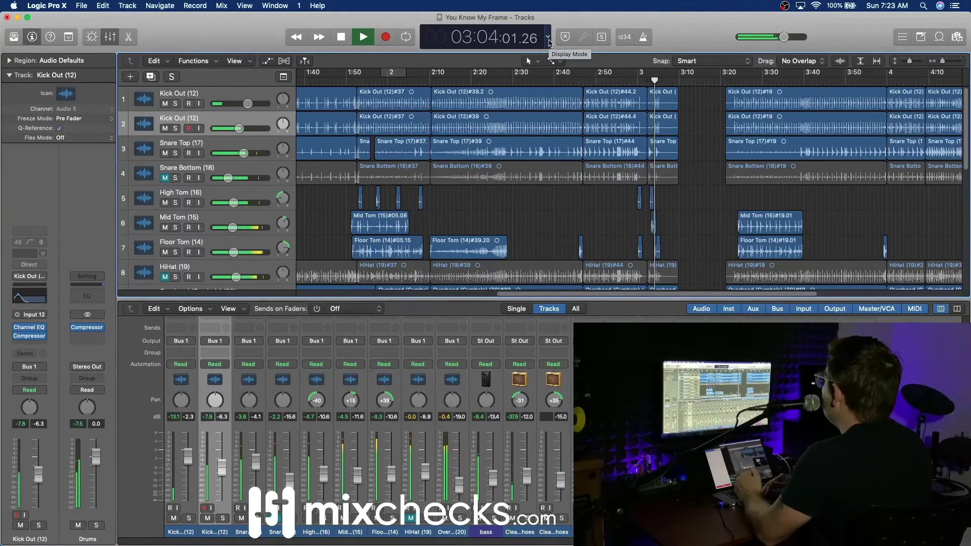
Replay the drum fill around 3:00, starting from about 2:59, to check the tom hits.
click(637, 82)
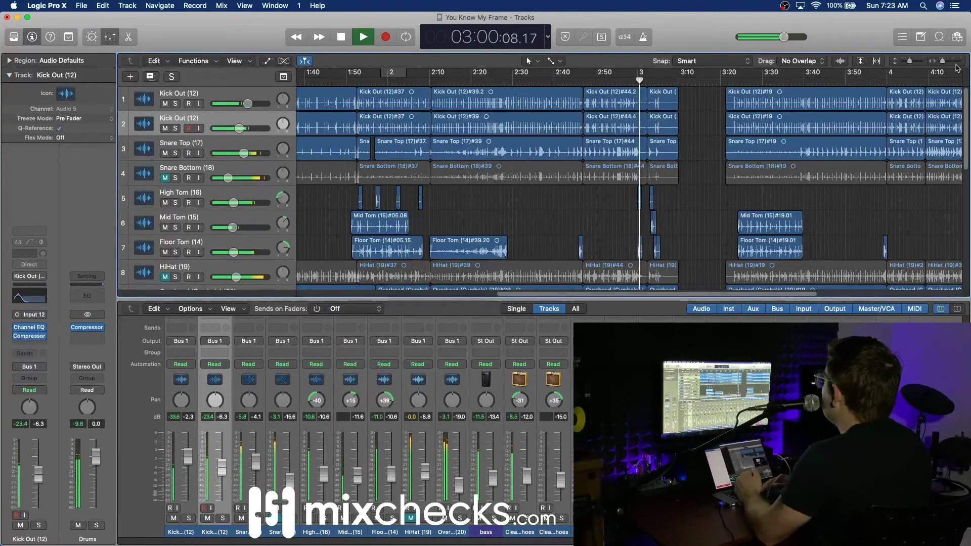
drag(945, 61, 957, 63)
key(space)
click(516, 81)
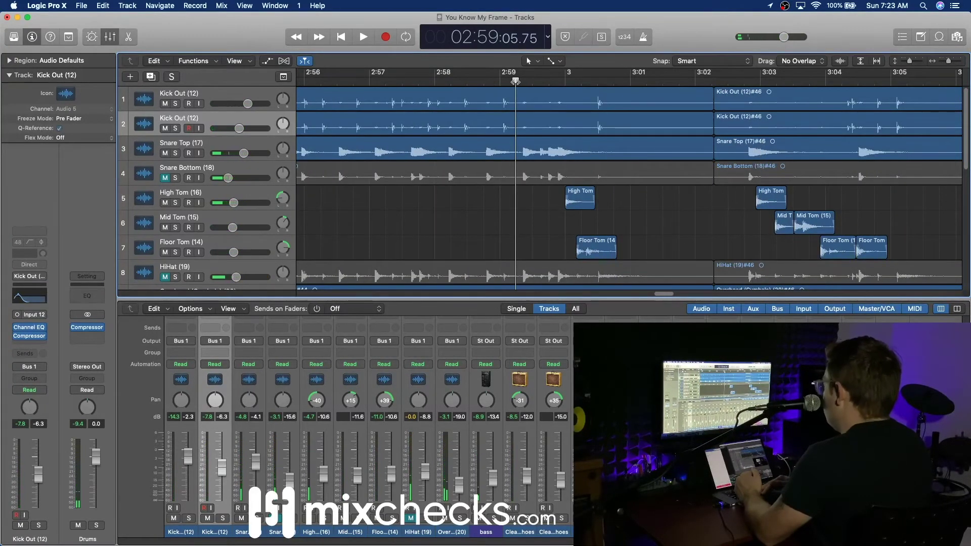
key(space)
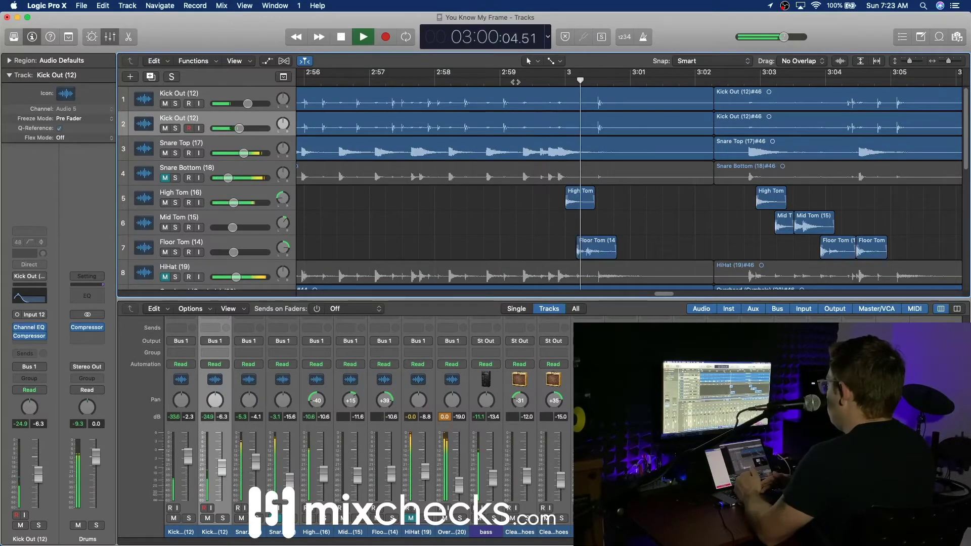
key(space)
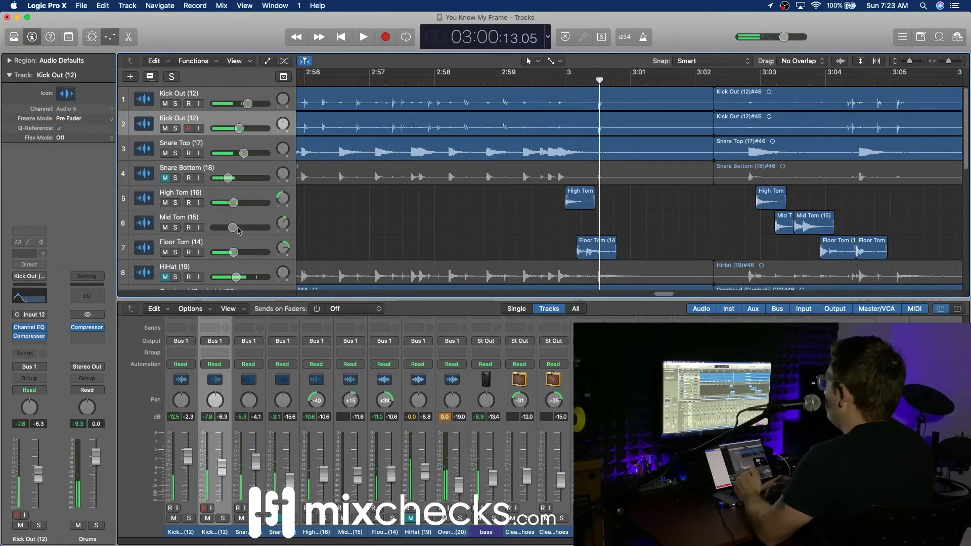
Try extending the first Mid Tom region near 3:03 back to just before 3:00 and play the fill with it.
click(785, 222)
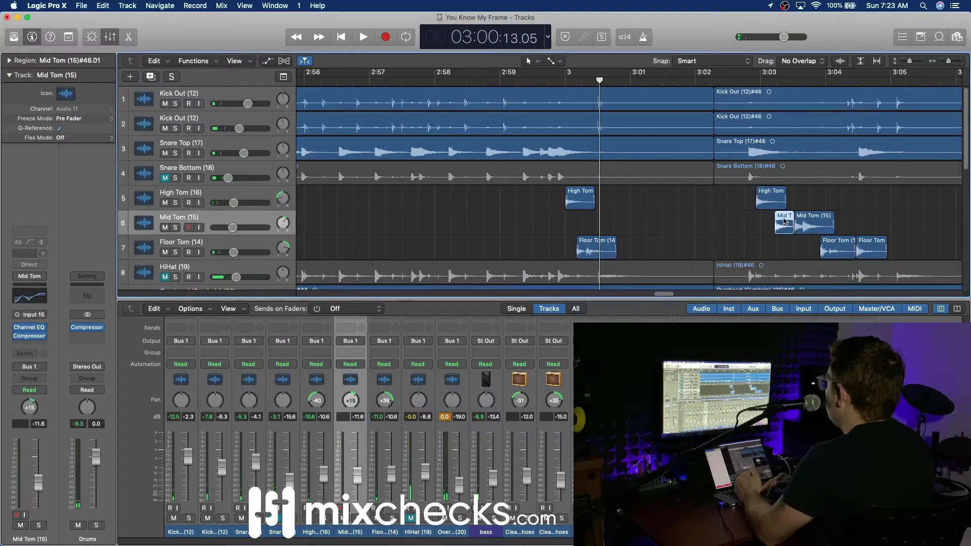
drag(777, 229, 556, 238)
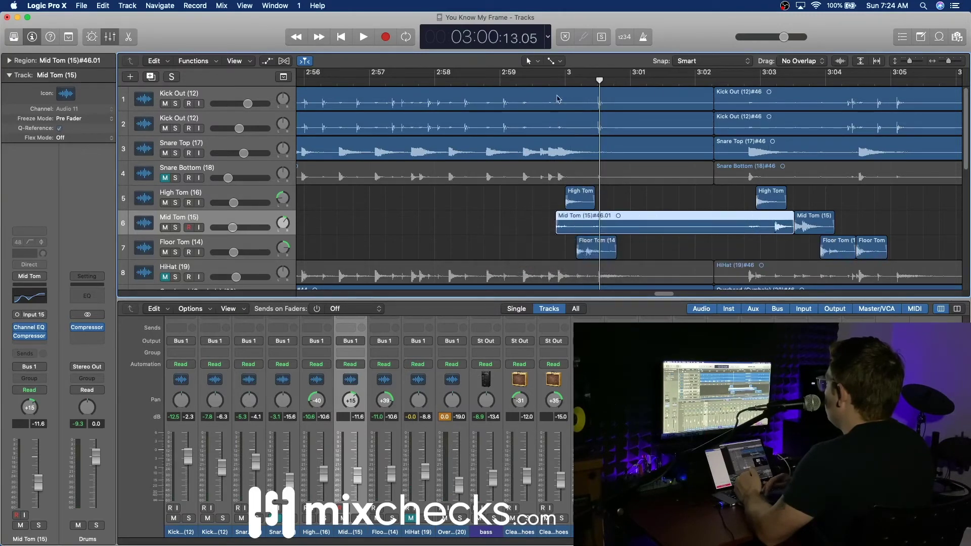
double_click(550, 84)
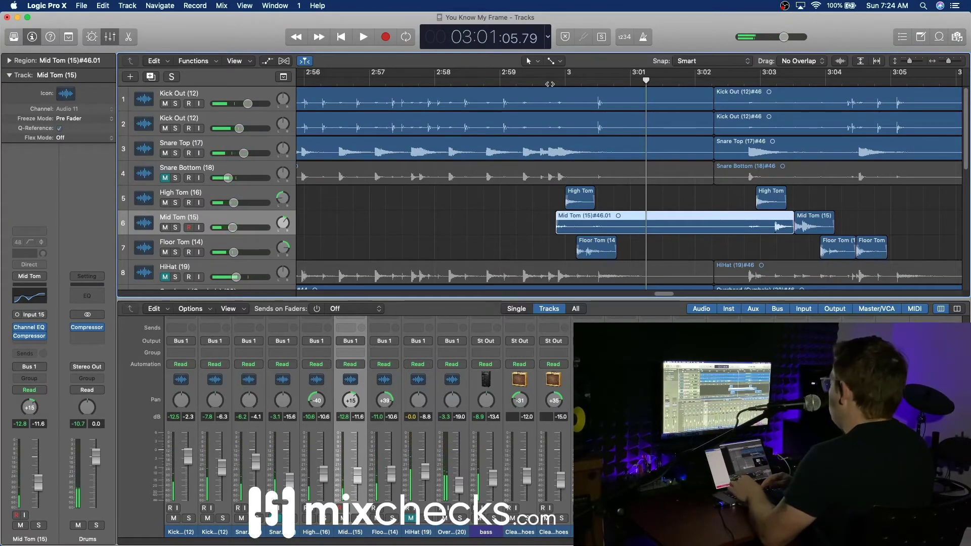
key(super+z)
Solo the High Tom and Floor Tom tracks and play the fill from about 2:59.
click(541, 80)
click(175, 203)
click(176, 253)
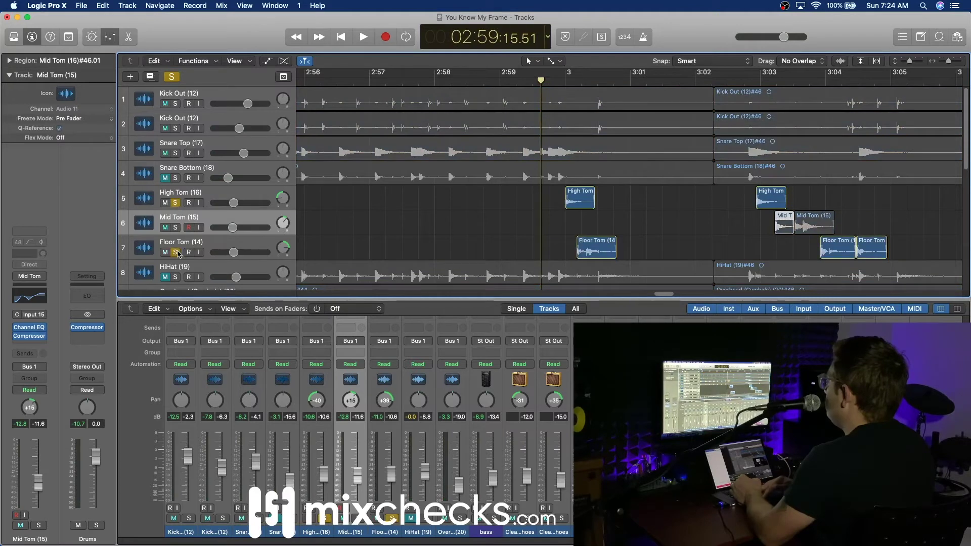
key(space)
Extend the start of the High Tom region at 3:00 slightly earlier and play the fill from about 2:59.
key(space)
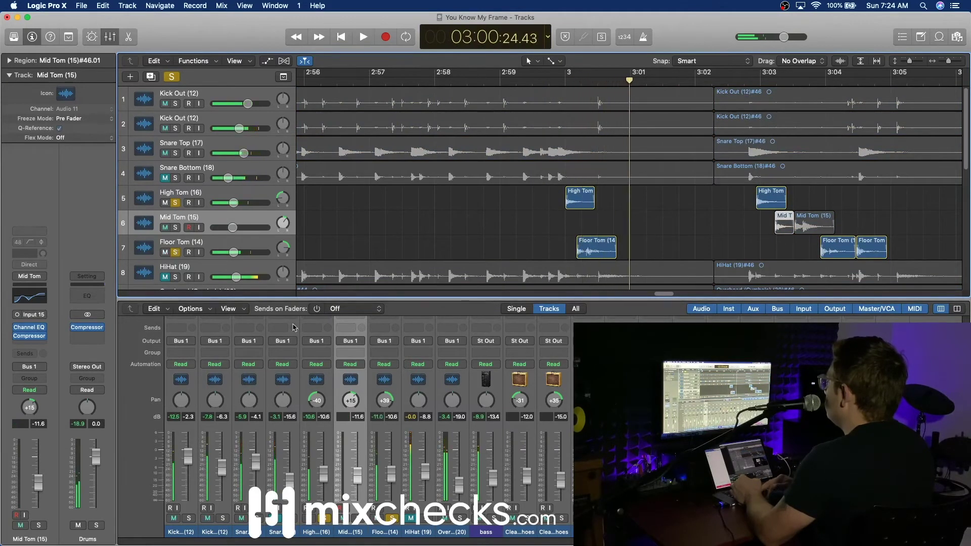
mouse_move(569, 201)
mouse_down()
mouse_move(551, 204)
mouse_move(564, 209)
mouse_up()
click(520, 81)
key(space)
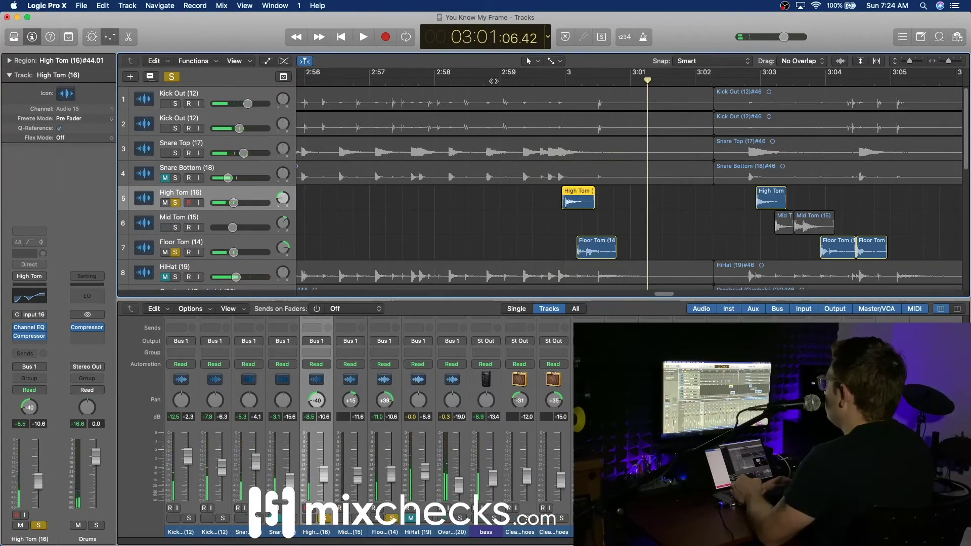
Solo the Overhead (Cymbals) track along with the toms and play the fill from about 2:59.
scroll(185, 274, down, 3)
click(176, 265)
click(524, 85)
key(space)
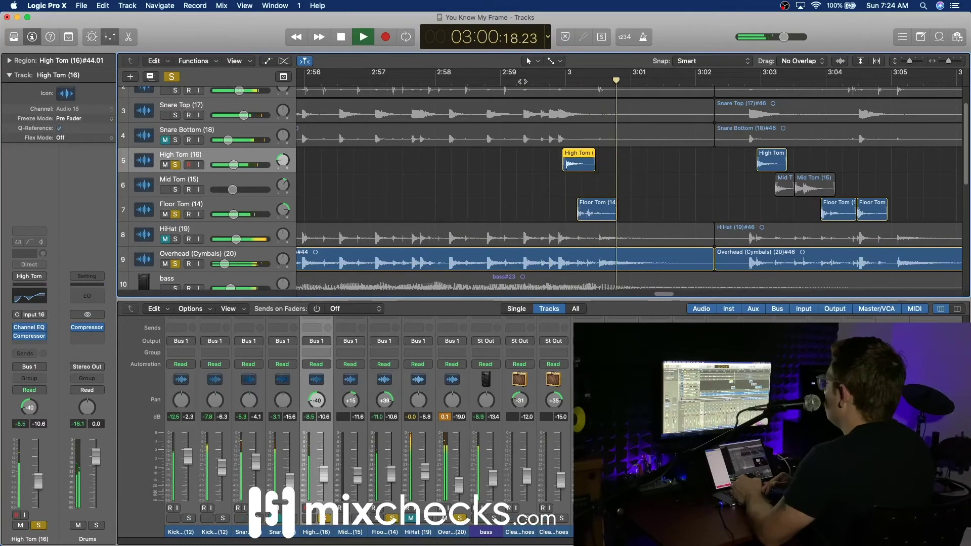
key(space)
key(space)
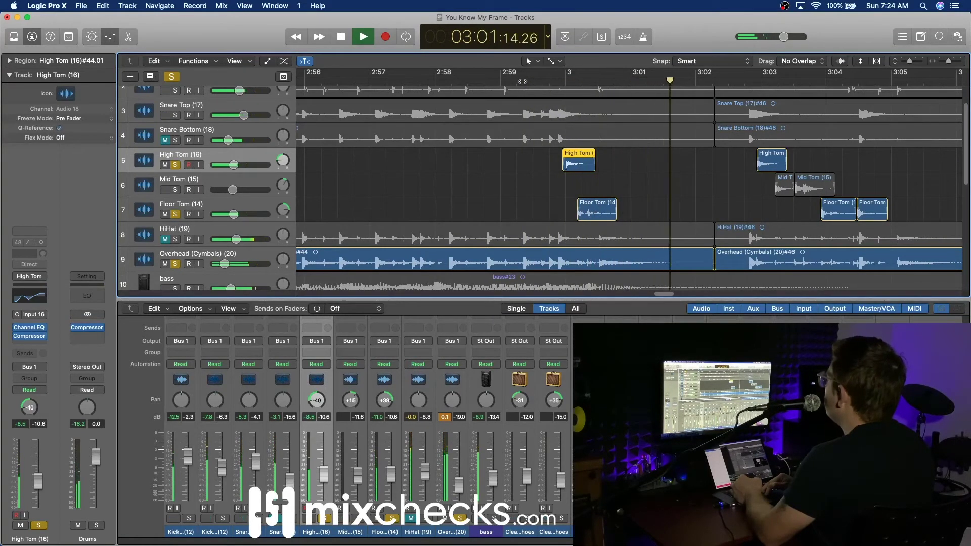
Clear the solos on the tom and Overhead tracks and play the fill around 3:00 with all tracks.
click(176, 215)
click(175, 264)
key(space)
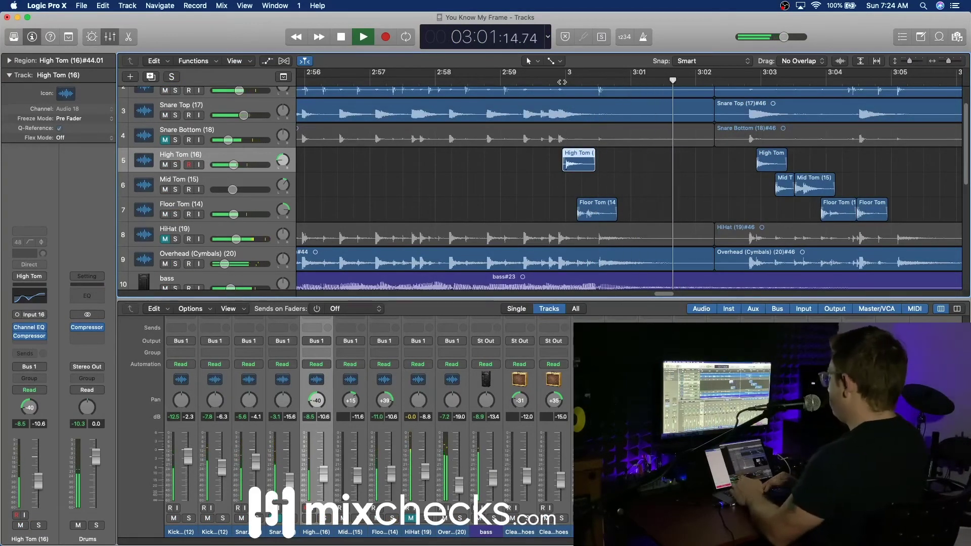
Hide the mixer to show the whole arrangement and play the song from about 3:54.
key(x)
drag(948, 61, 929, 65)
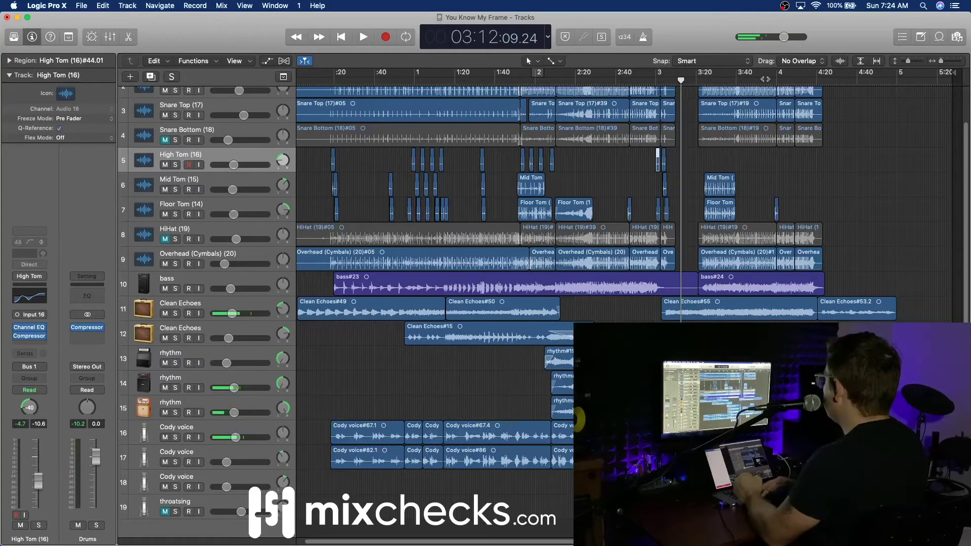
click(766, 78)
key(space)
scroll(813, 262, down, 1)
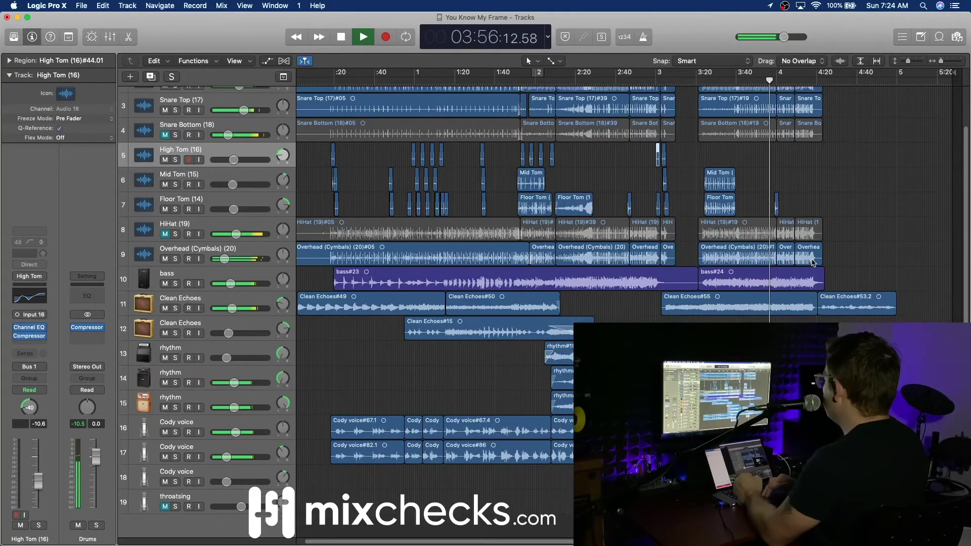
Solo the throatsing track, lower its volume to -16.4 dB and play it from about 4:05.
drag(941, 61, 946, 62)
scroll(666, 273, left, 10)
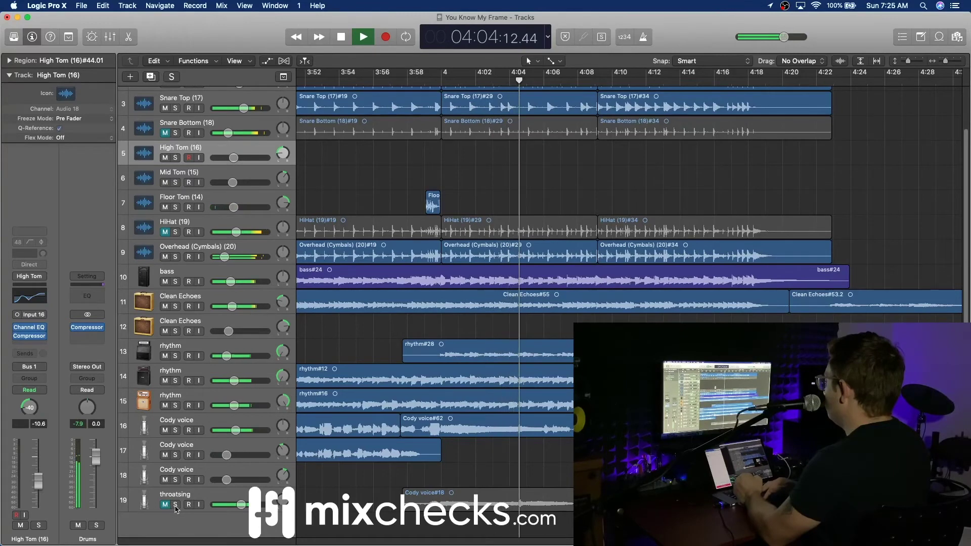
click(176, 506)
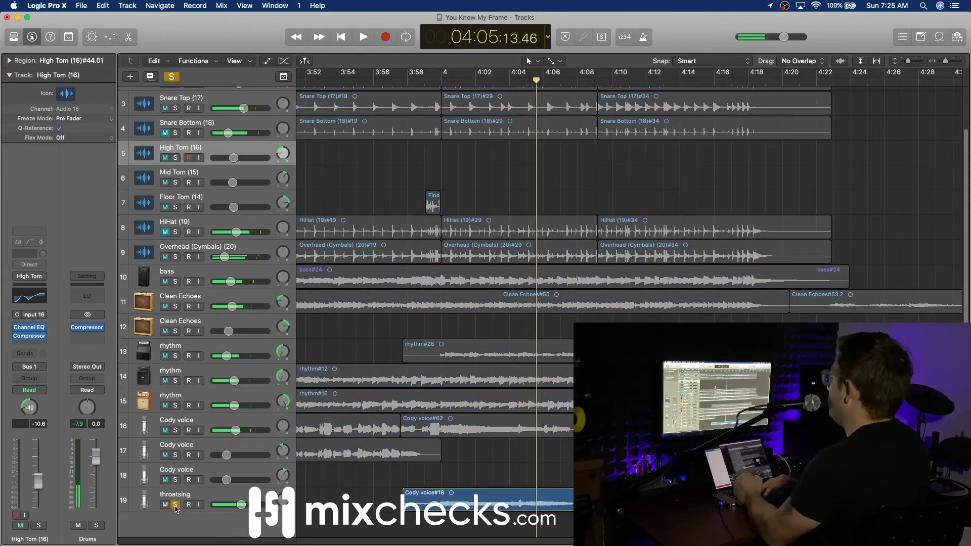
drag(241, 505, 237, 505)
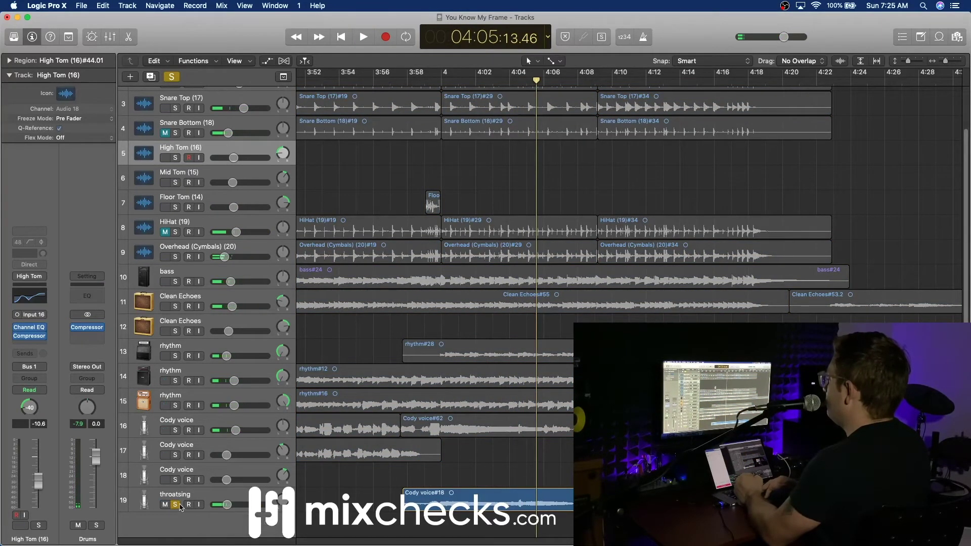
click(197, 494)
key(space)
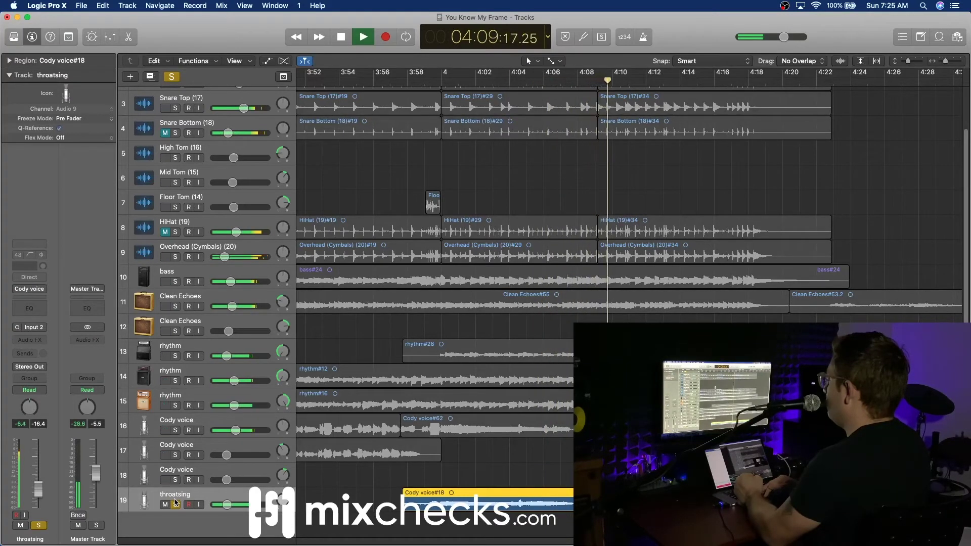
key(space)
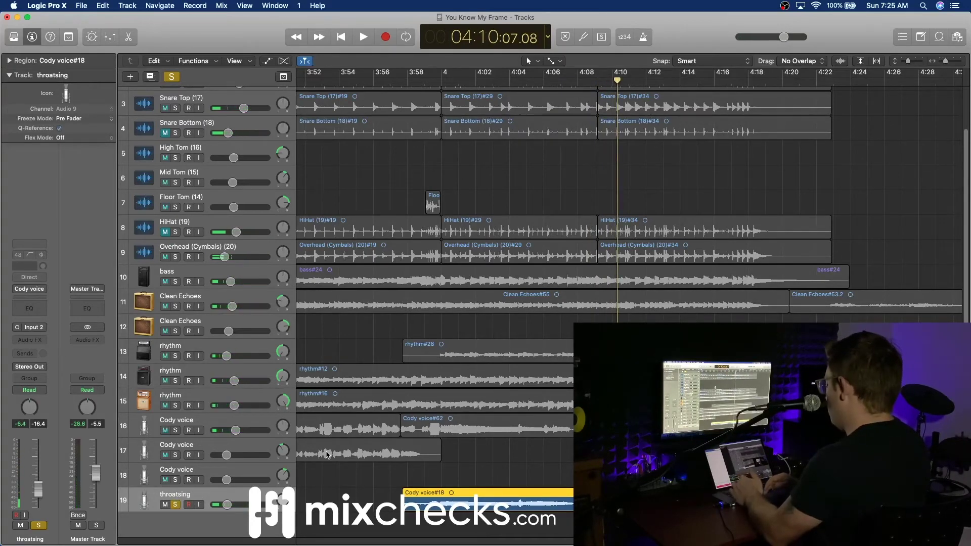
Copy the RDeEsser, REQ 6 and two RCompressor inserts from the neighbouring vocal channel to the throatsing channel.
key(x)
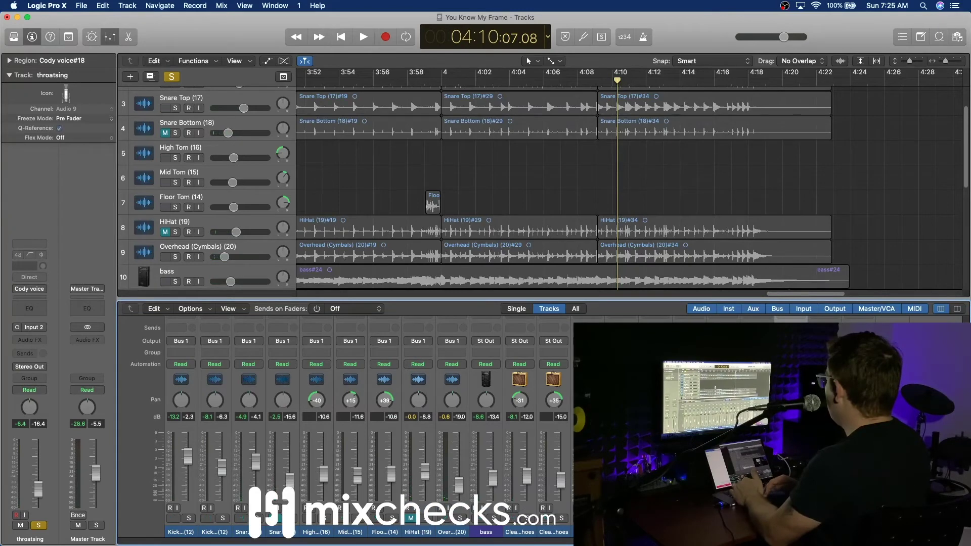
scroll(344, 425, up, 5)
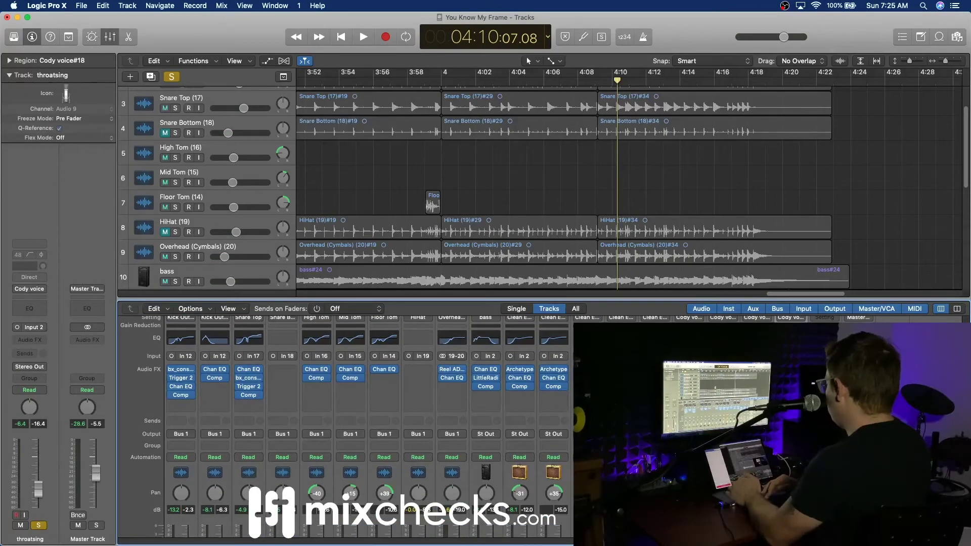
drag(758, 369, 791, 378)
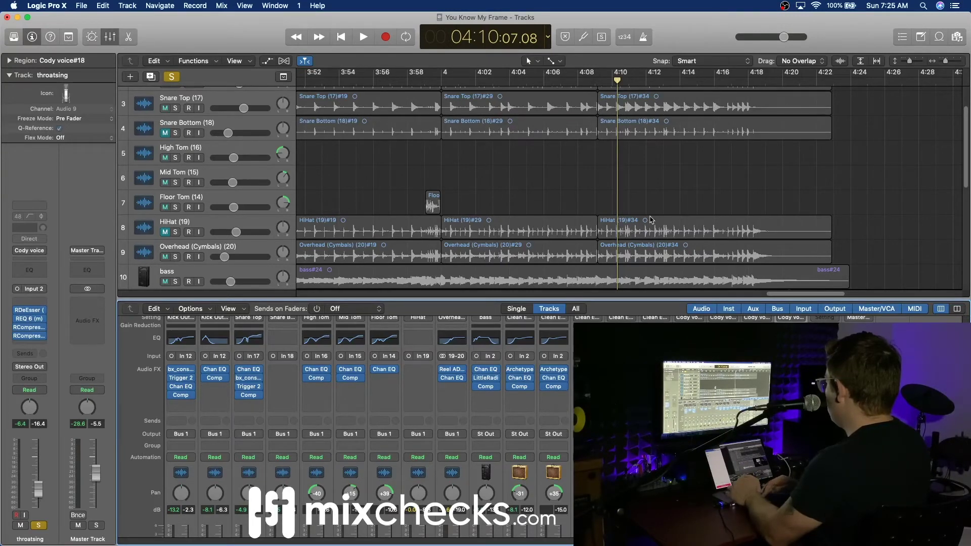
scroll(650, 214, down, 10)
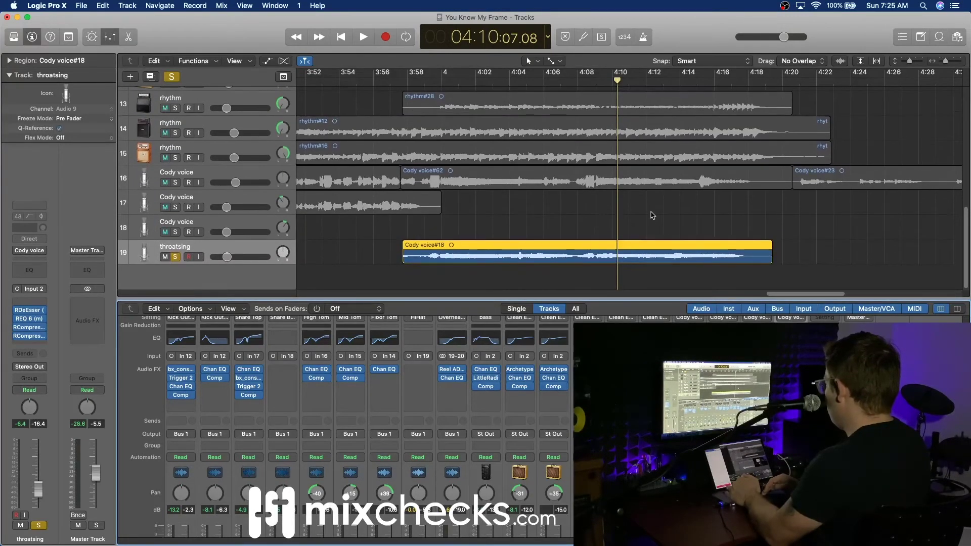
Set the threshold of throatsing's first RCompressor to -18.2, open the second one and replay the part from about 3:58.
key(space)
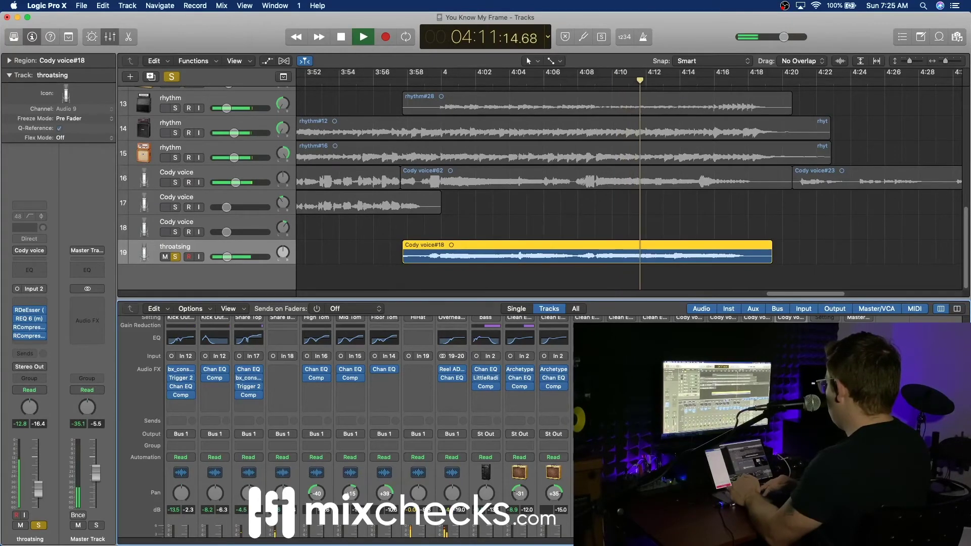
key(v)
drag(55, 140, 54, 143)
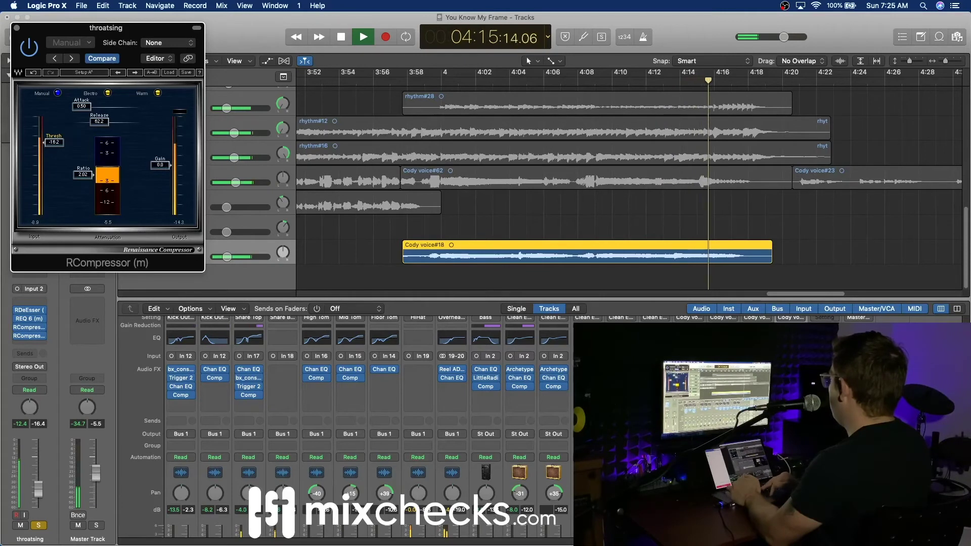
click(790, 395)
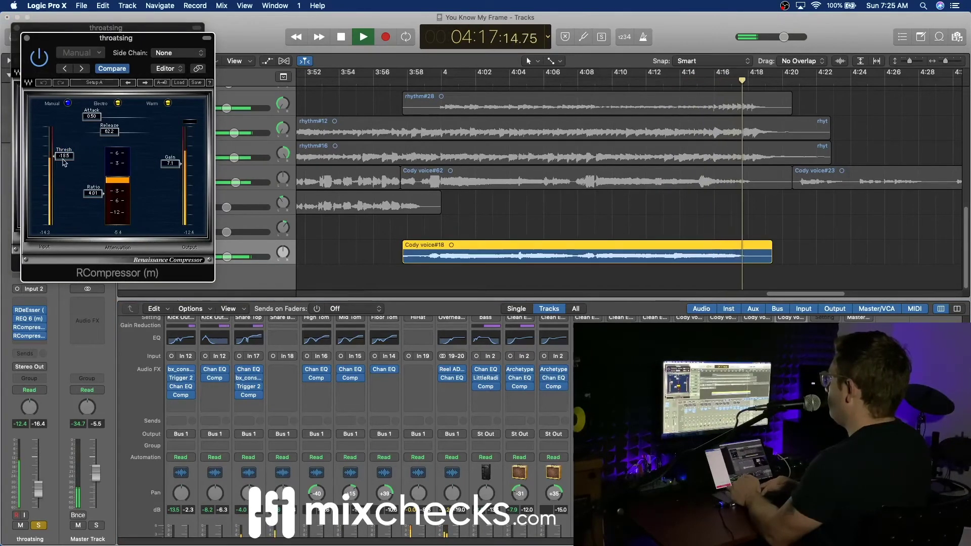
click(406, 81)
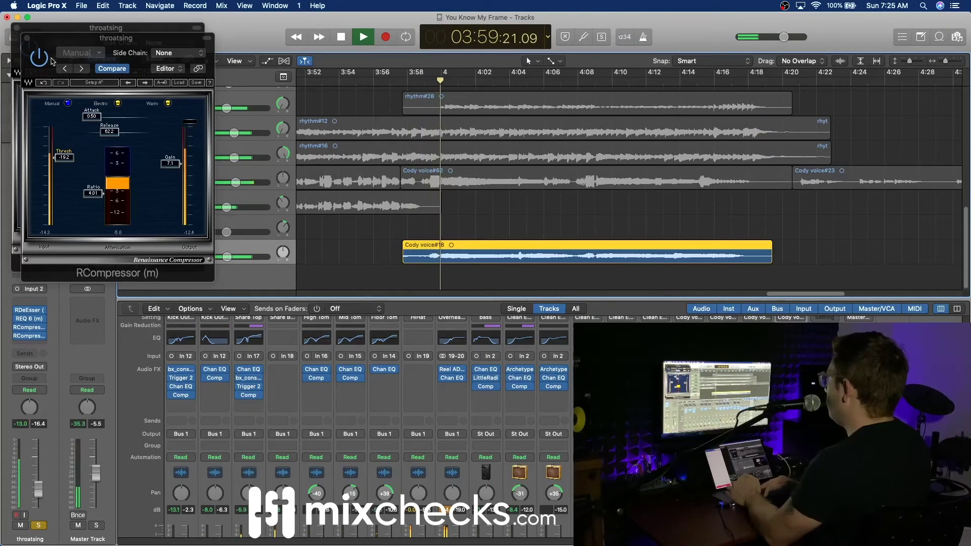
Close the compressor, bring throatsing back into the full mix without solo or mute, and lower its volume to -19.5 dB.
click(16, 28)
click(165, 257)
click(175, 257)
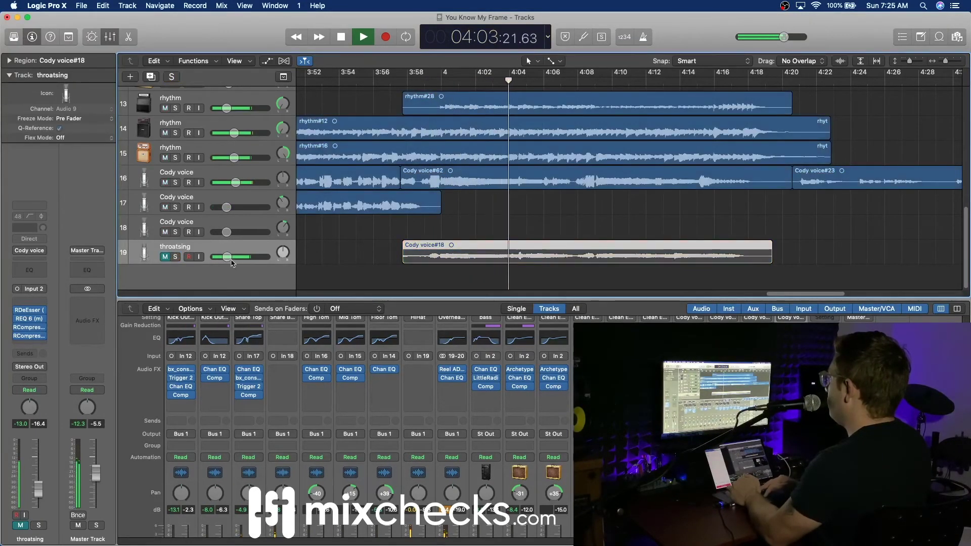
mouse_move(228, 257)
mouse_down()
mouse_move(245, 257)
mouse_move(224, 257)
mouse_up()
click(166, 257)
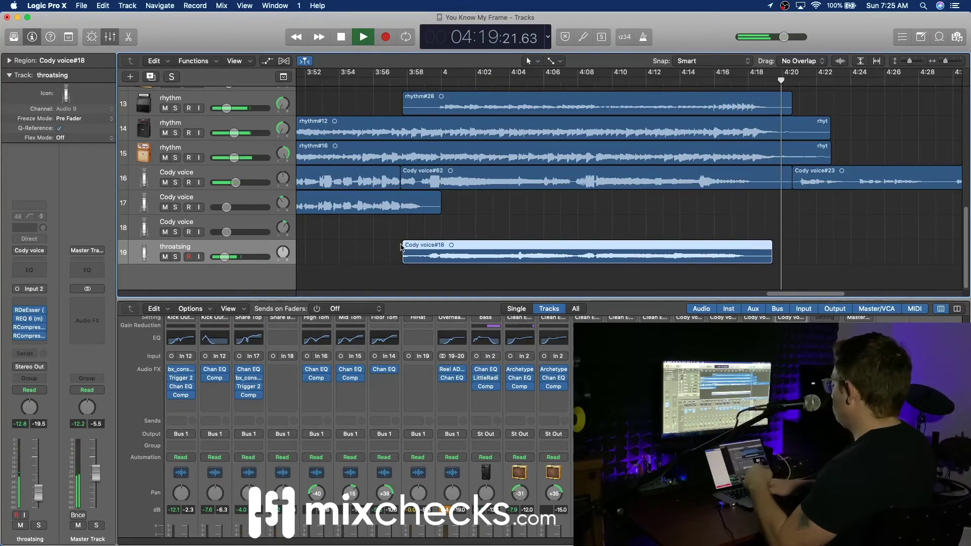
Hide the mixer and listen through the song's ending to about 4:44 while examining the closing guitar and vocal regions.
key(x)
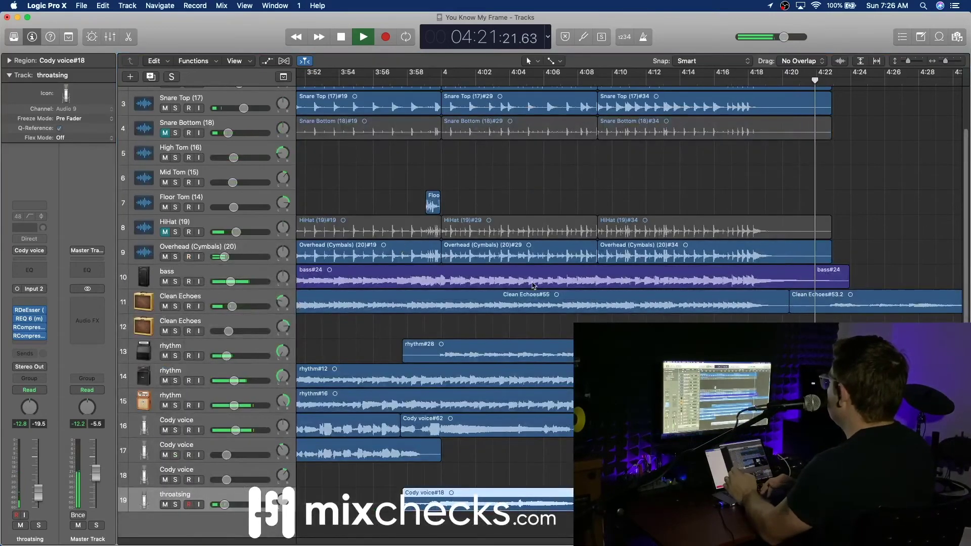
scroll(534, 286, right, 5)
scroll(534, 287, left, 7)
scroll(534, 287, left, 12)
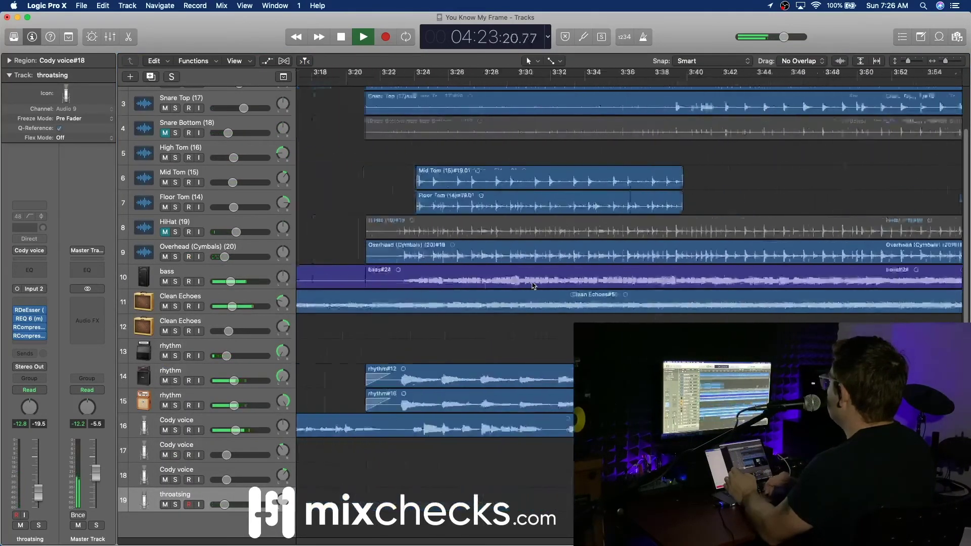
scroll(534, 287, right, 12)
scroll(534, 286, right, 12)
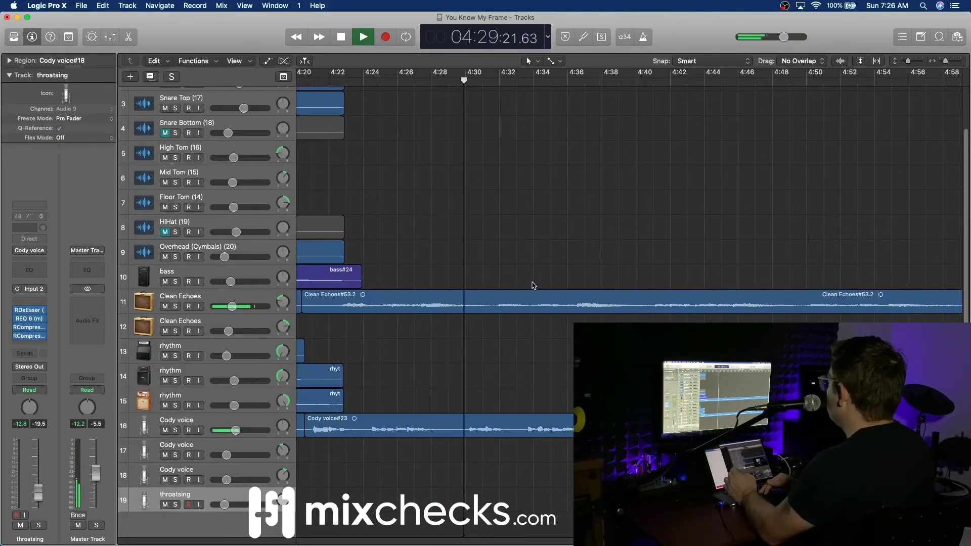
scroll(534, 286, up, 3)
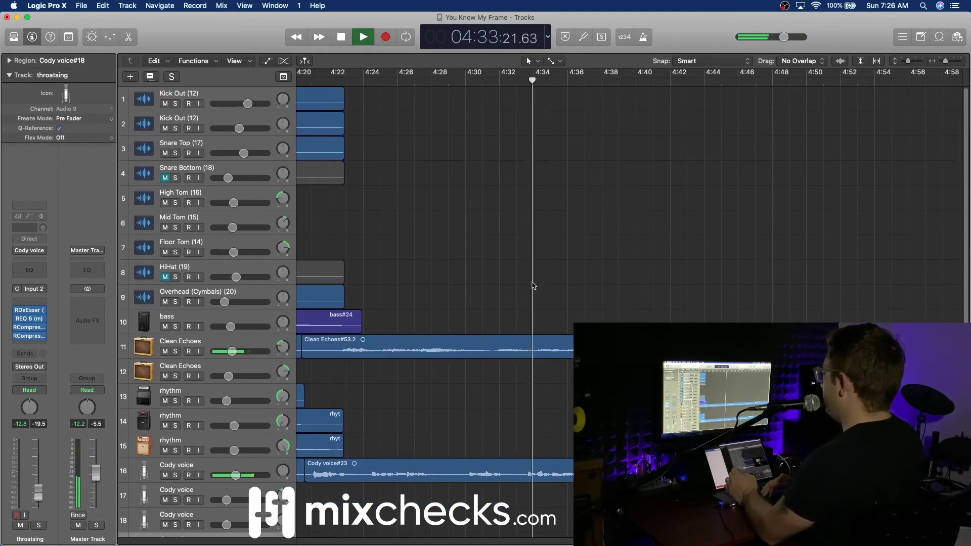
scroll(534, 286, down, 3)
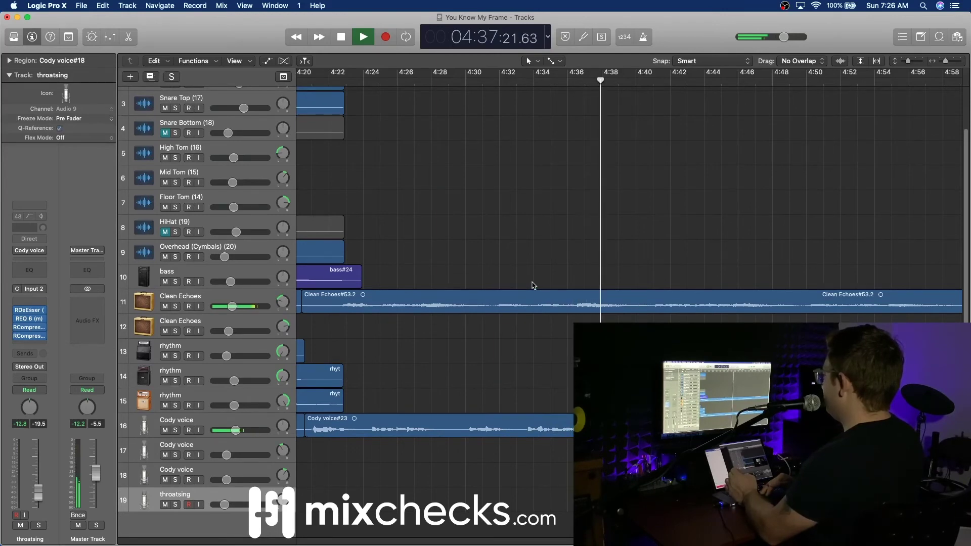
scroll(534, 286, right, 3)
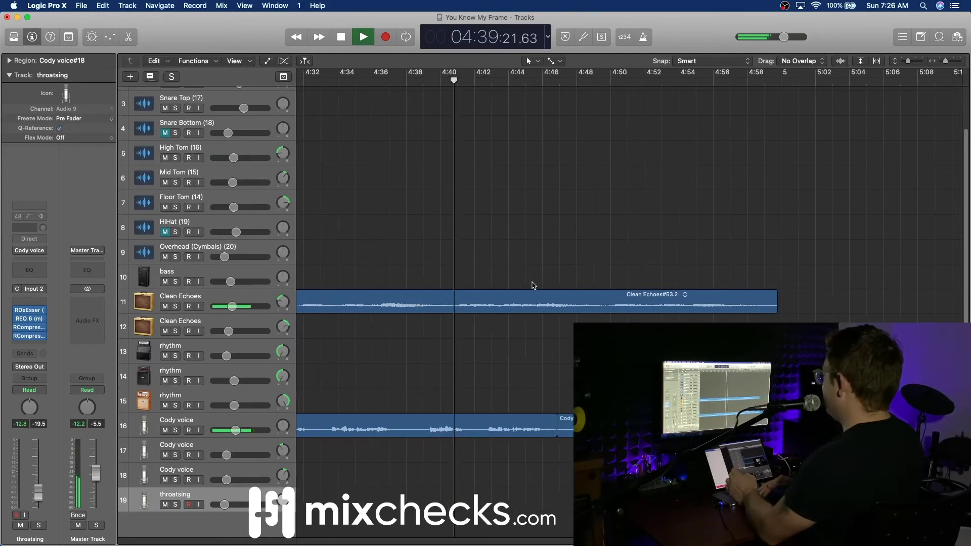
scroll(534, 286, left, 10)
scroll(533, 286, right, 10)
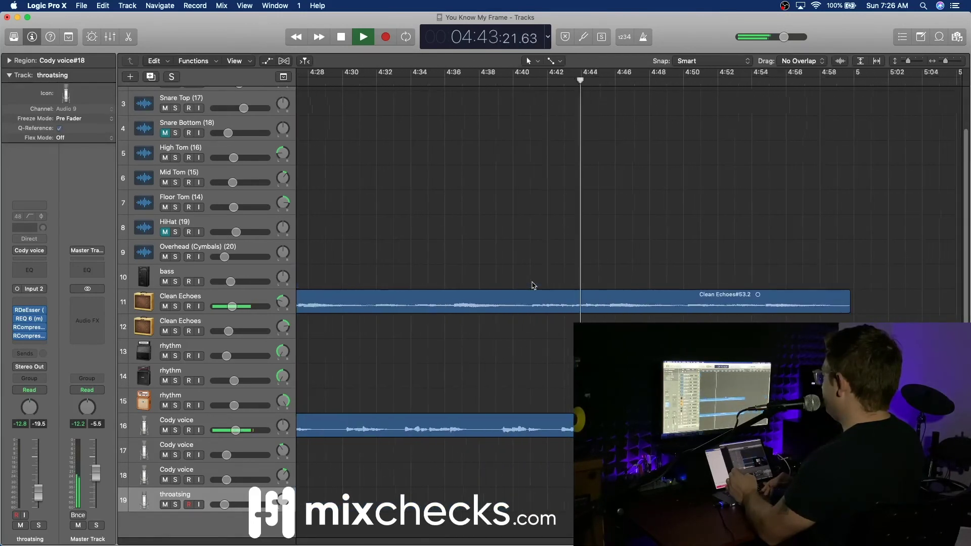
scroll(534, 286, left, 10)
key(space)
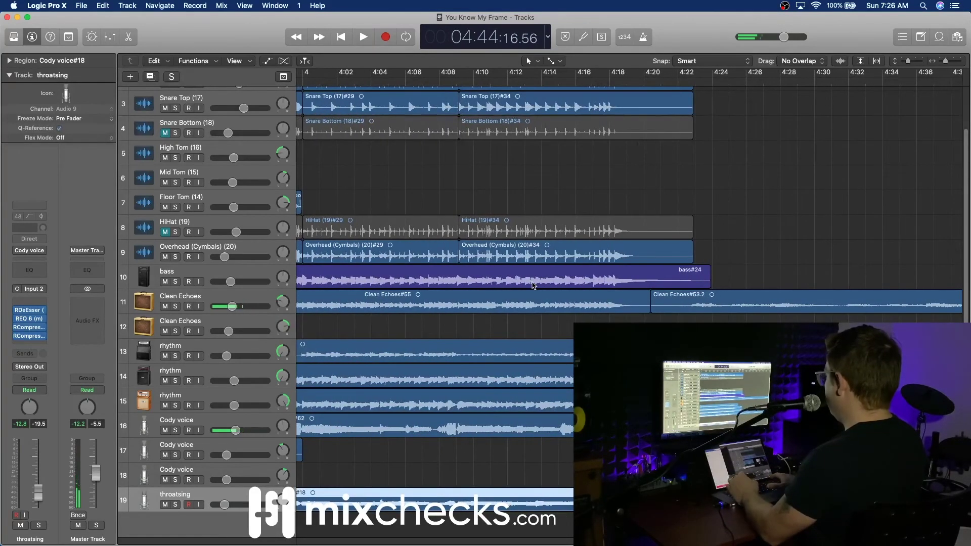
Play the song's opening from the start and again from just before the drum entry at about 0:17.
key(Return)
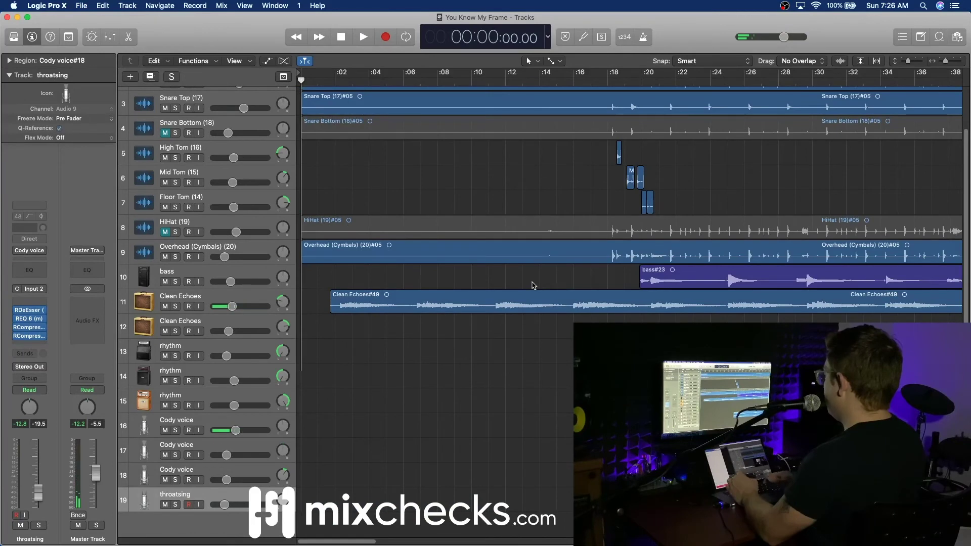
key(n)
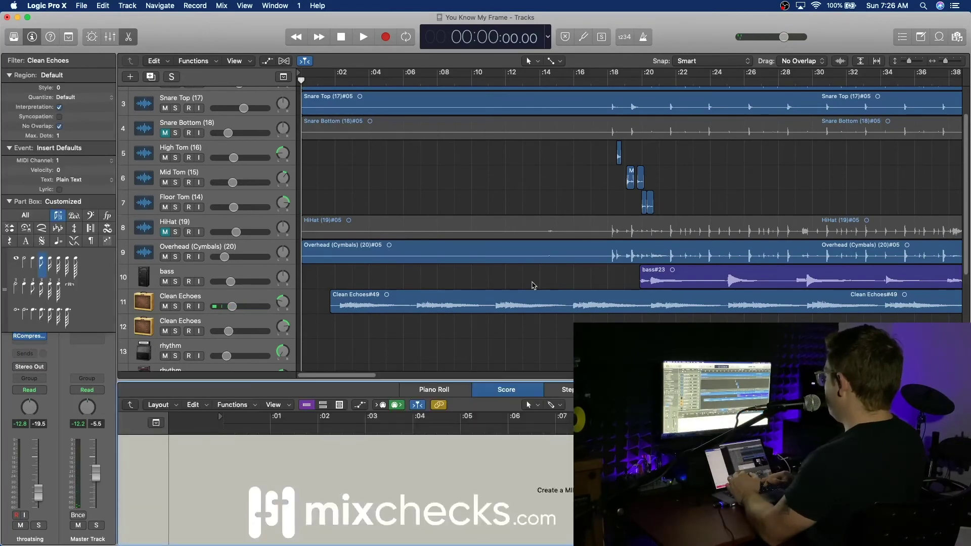
key(n)
key(space)
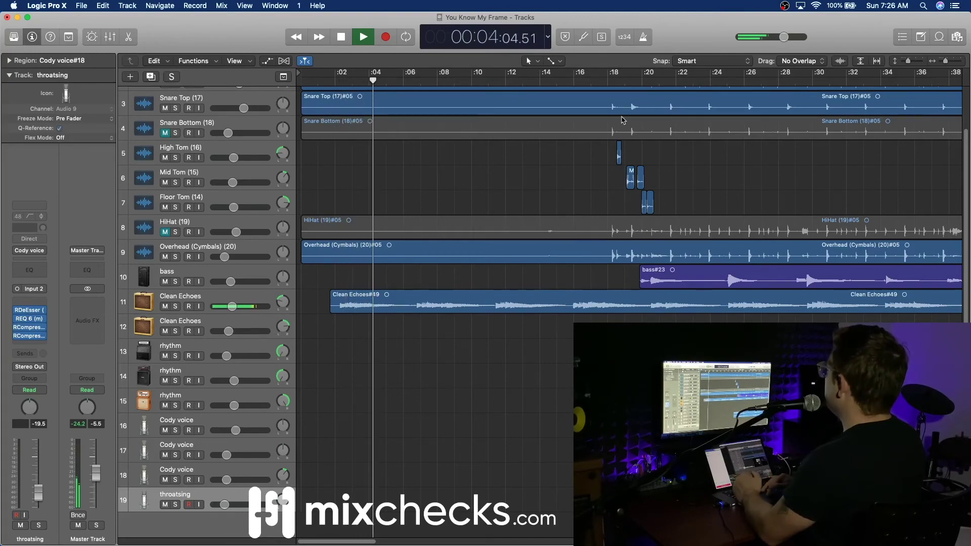
click(598, 81)
Display the track automation lanes across the whole arrangement, with the first Clean Echoes track in view.
scroll(689, 237, right, 20)
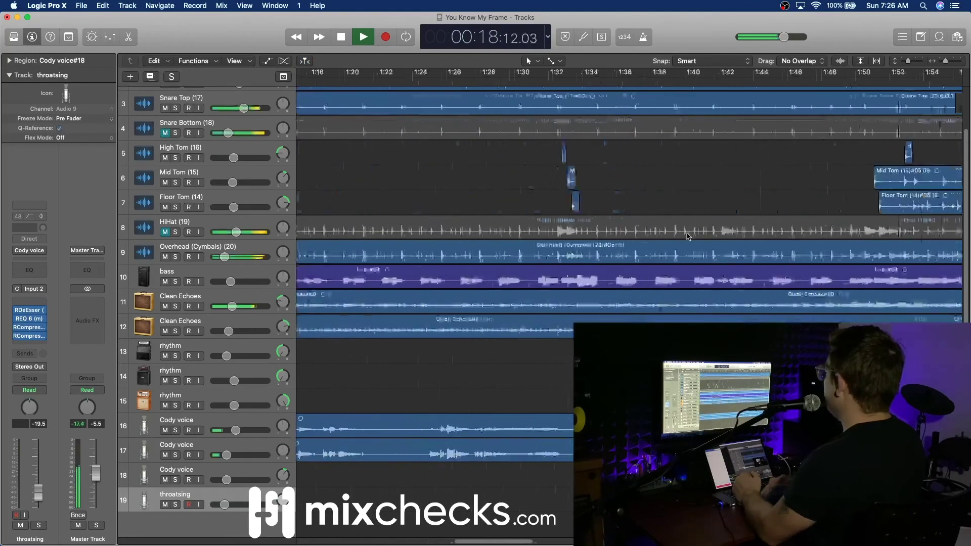
scroll(688, 237, right, 5)
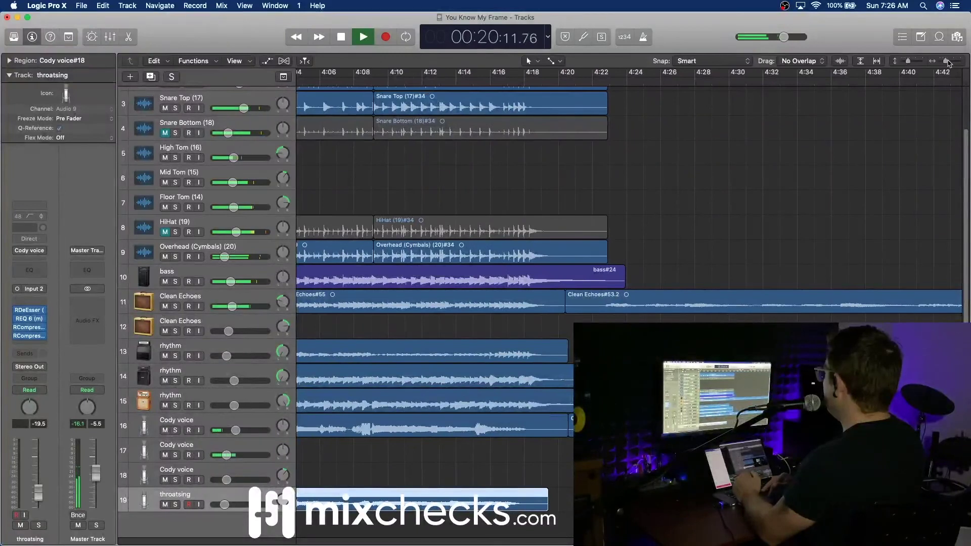
drag(946, 62, 942, 62)
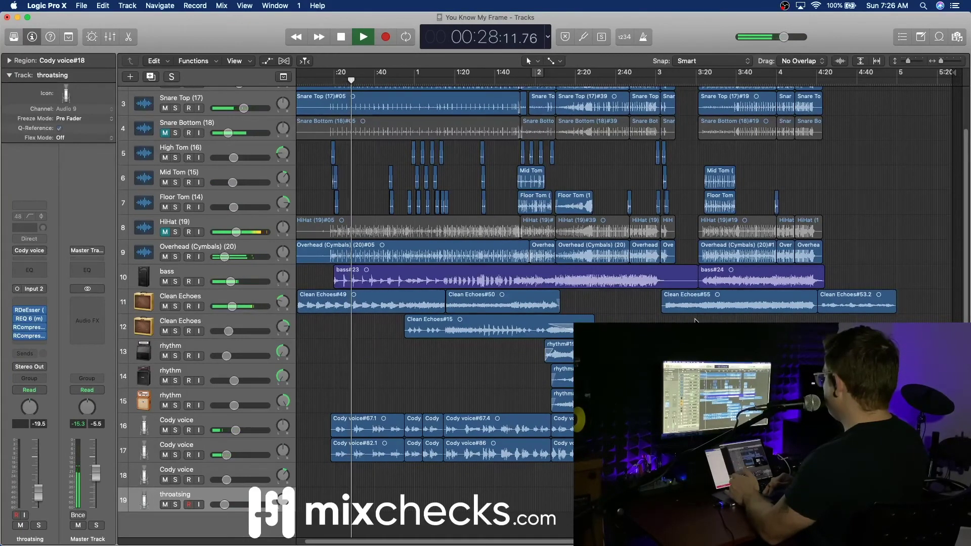
key(a)
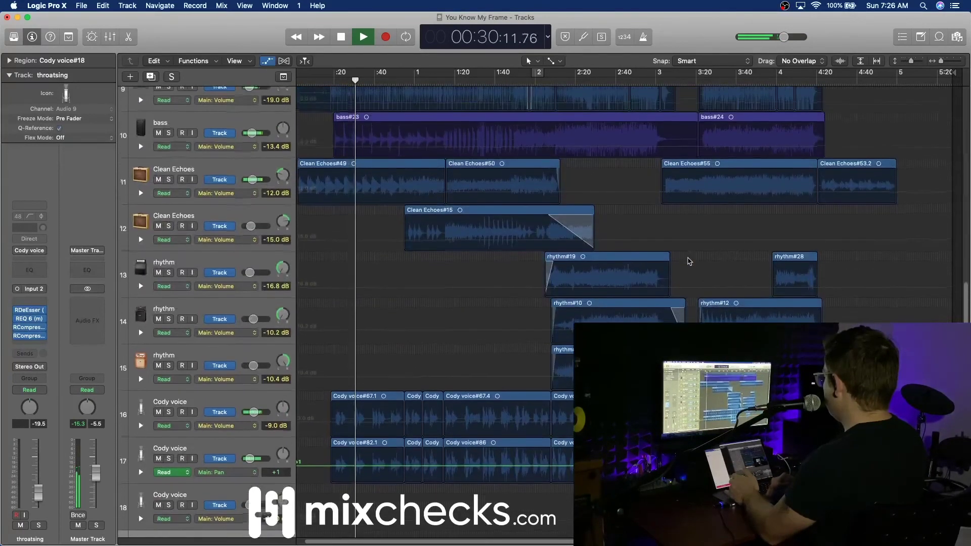
click(241, 198)
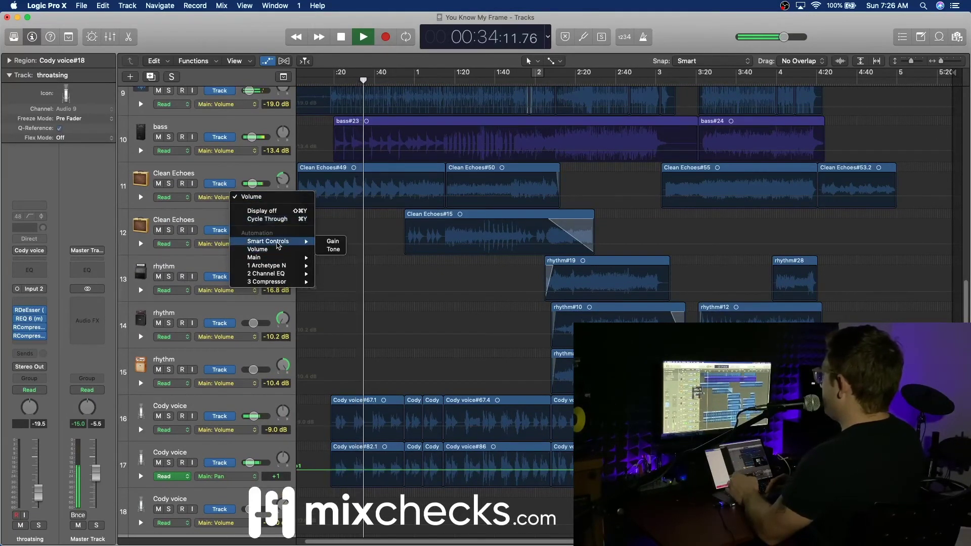
click(253, 172)
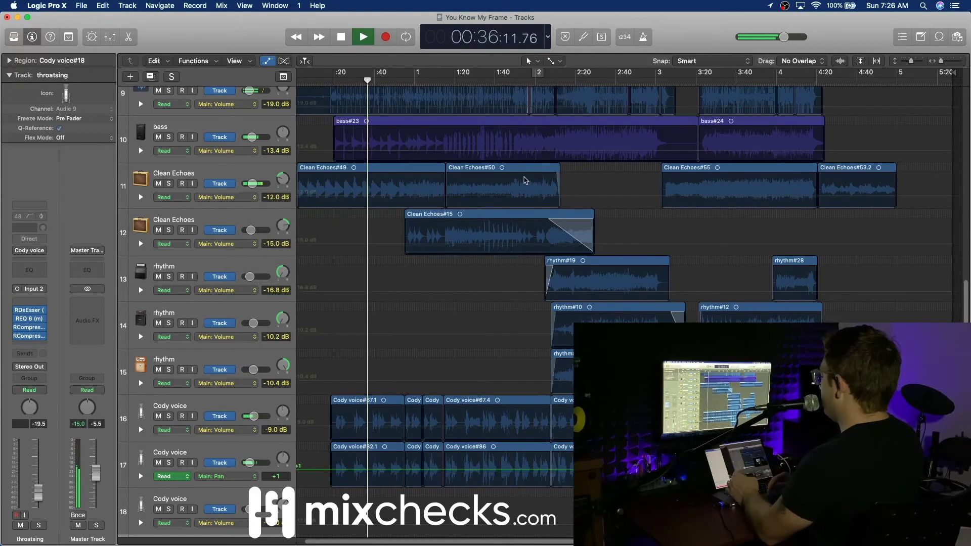
Automate absolute pan on the first Clean Echoes track, moving from -31 to -64 just before its region at 3:00.
click(255, 197)
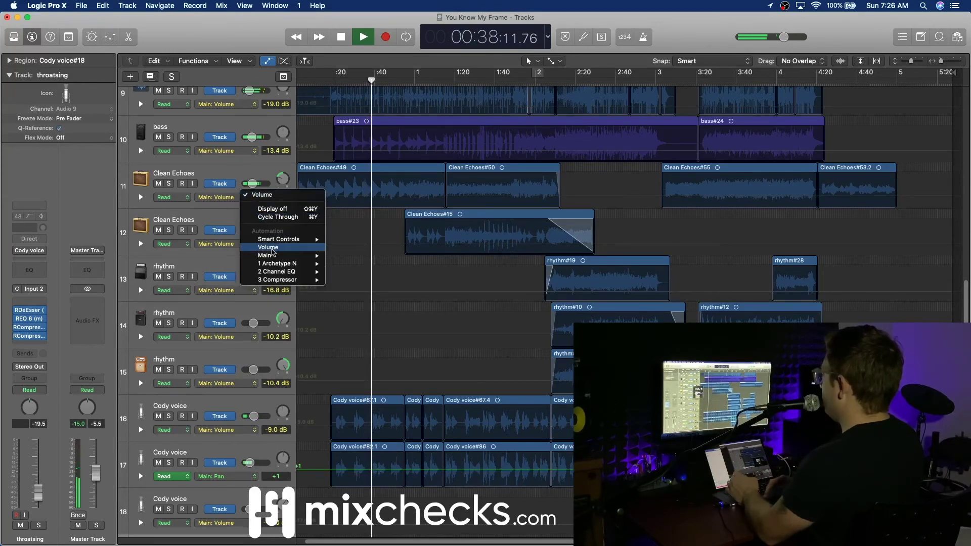
mouse_move(283, 256)
mouse_move(354, 268)
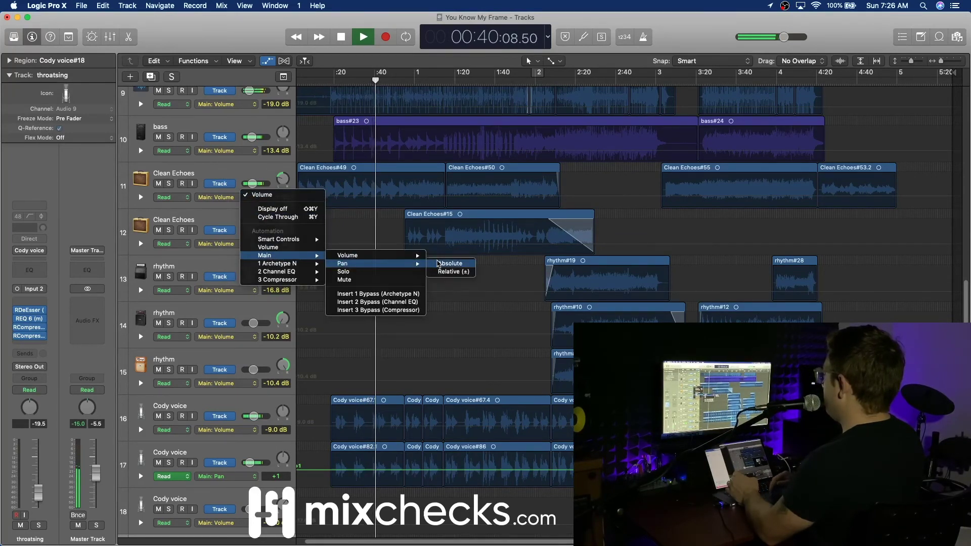
click(450, 264)
click(659, 185)
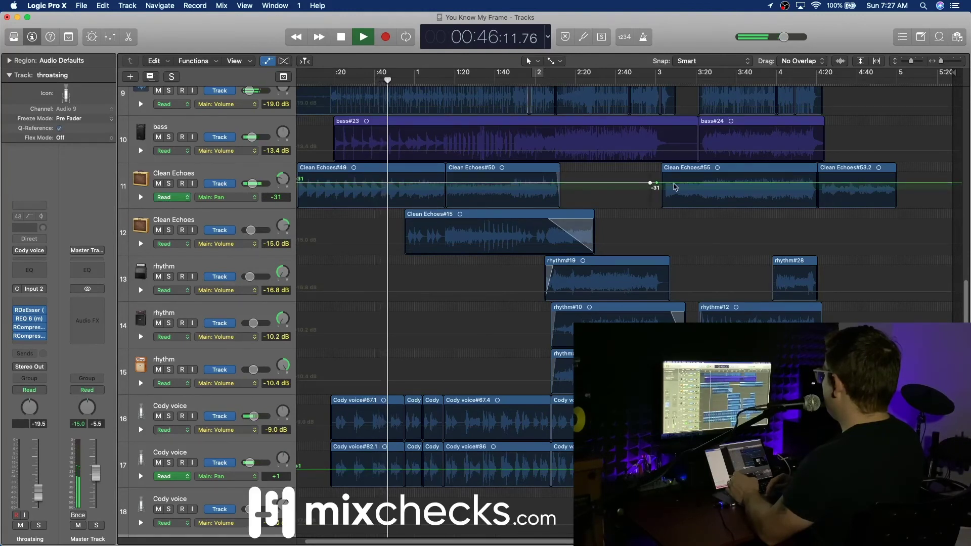
drag(676, 187, 676, 174)
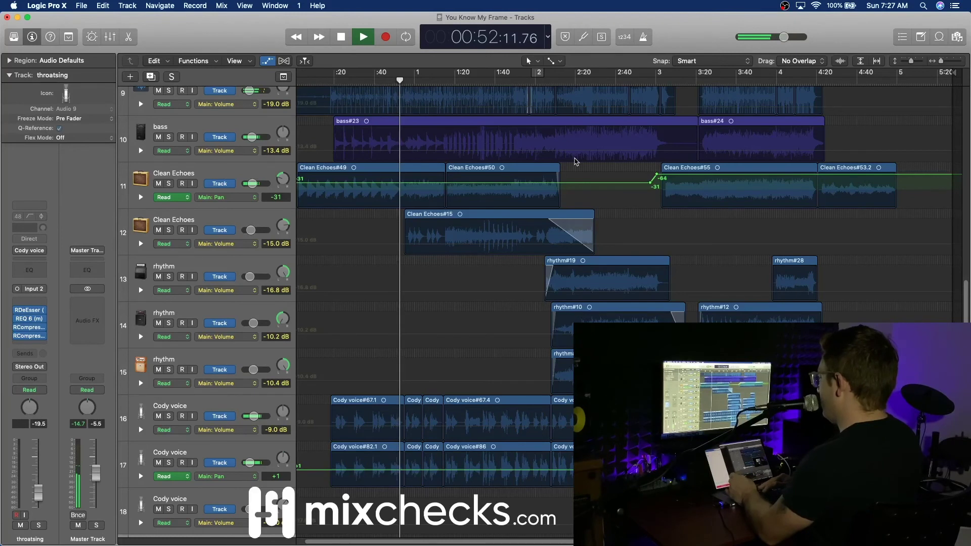
Play from about 4:00, briefly solo the first Clean Echoes track to check its pan, and hide the automation lanes.
click(779, 82)
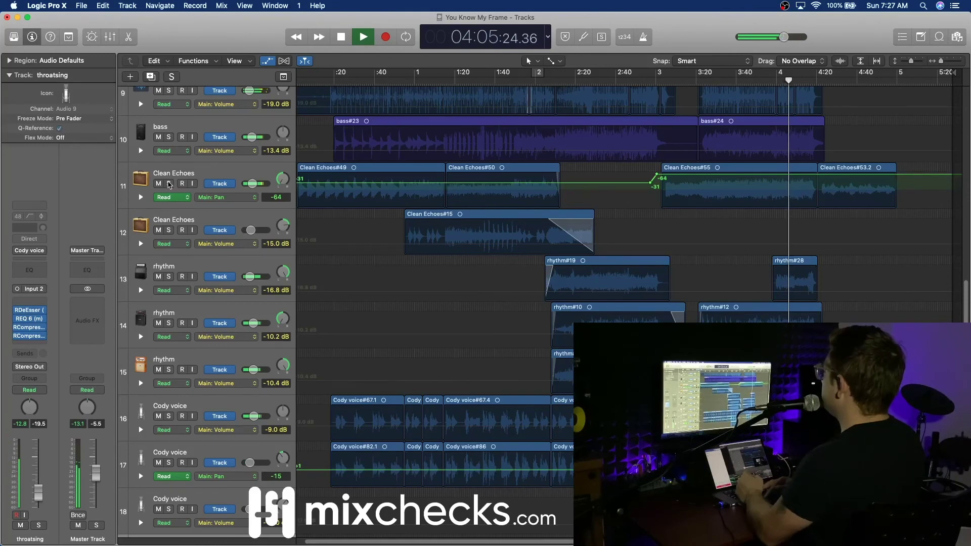
click(169, 184)
click(169, 184)
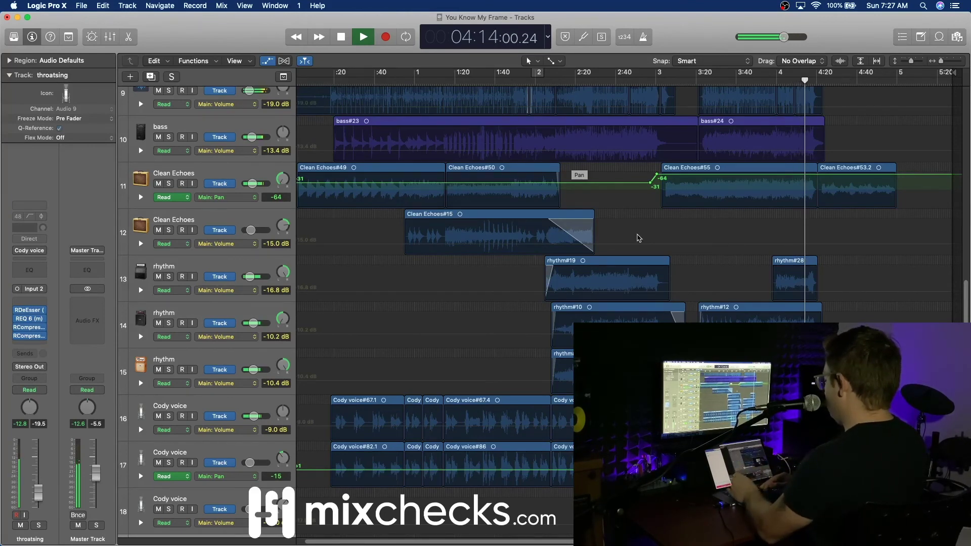
key(a)
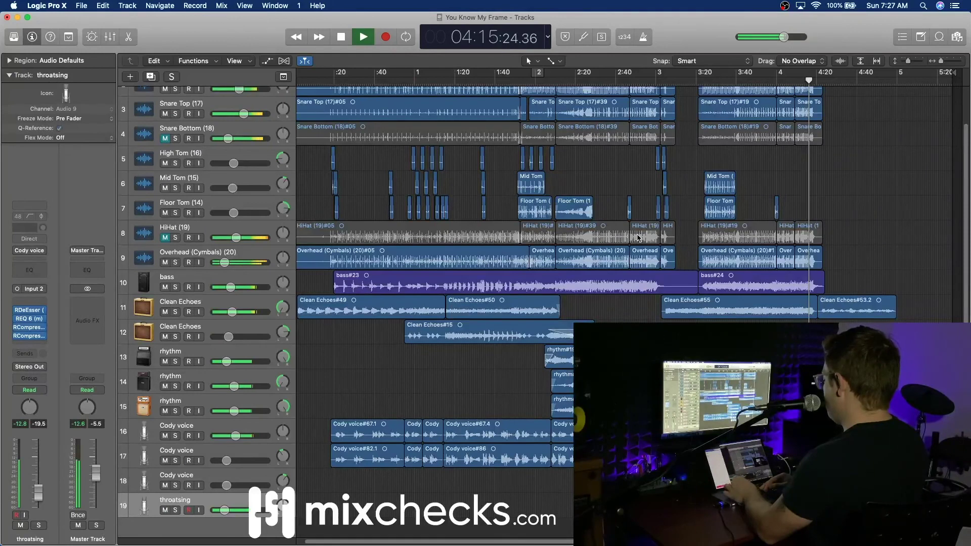